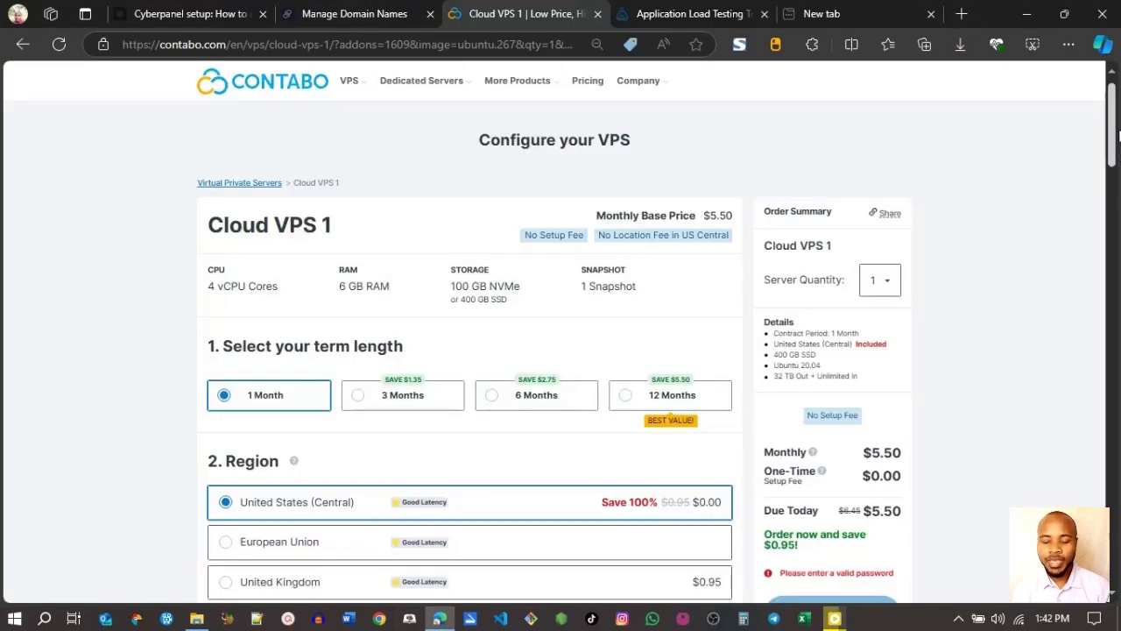
# Step: Scroll through the joshwp.shop Influencer homepage from the hero section down to the footer
pyautogui.scroll(-1, 1118, 138)
pyautogui.scroll(-3, 1118, 139)
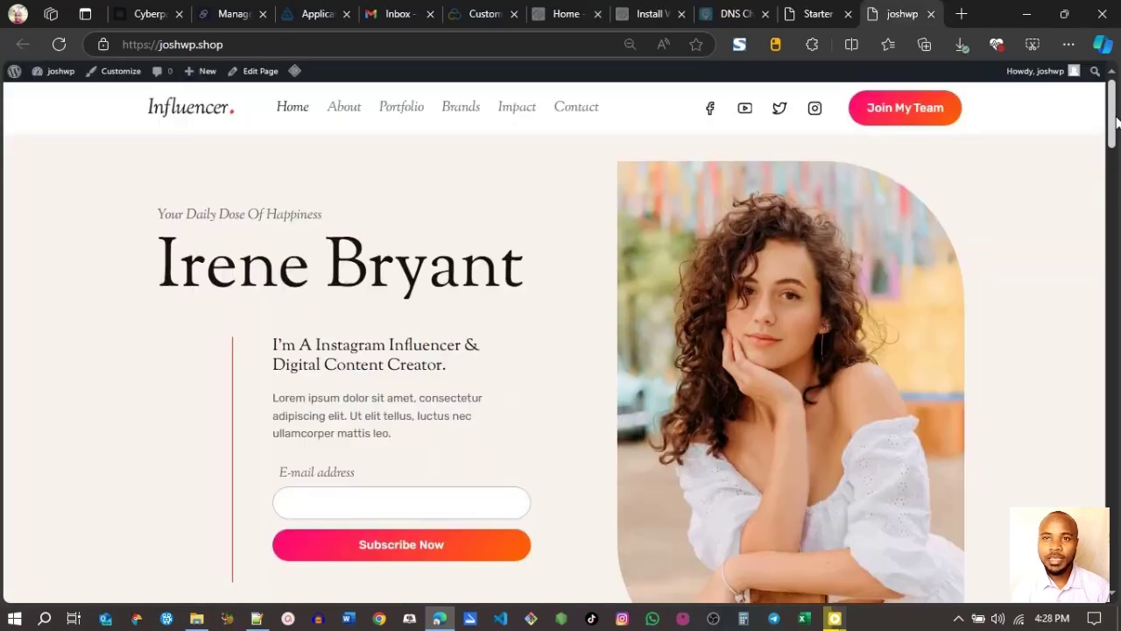
pyautogui.scroll(-10, 1118, 123)
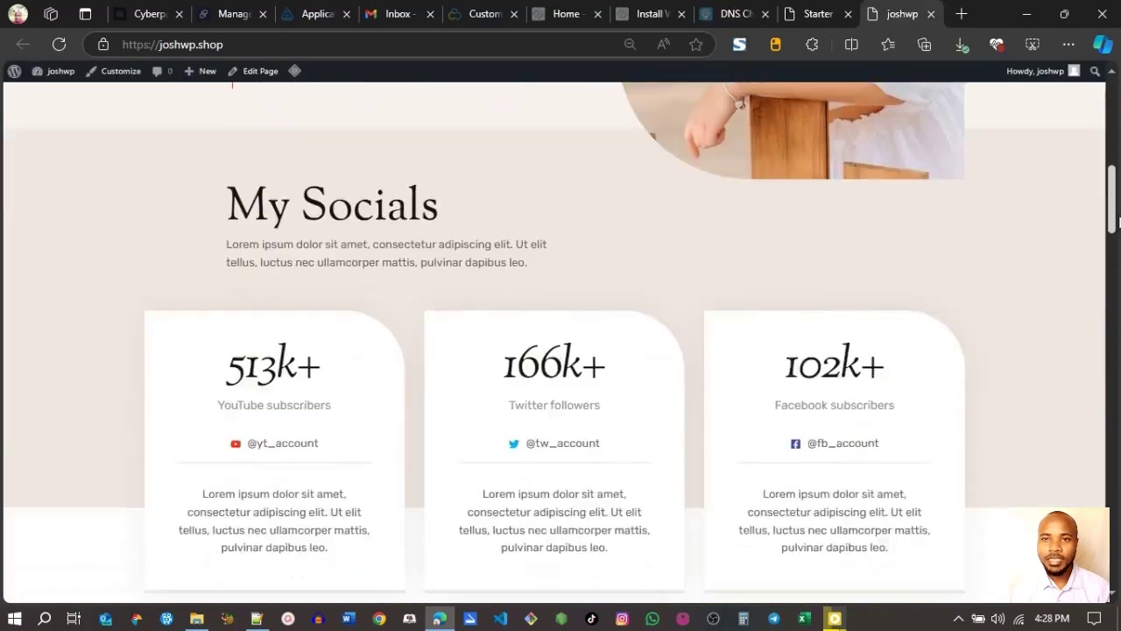
pyautogui.scroll(-20, 1118, 263)
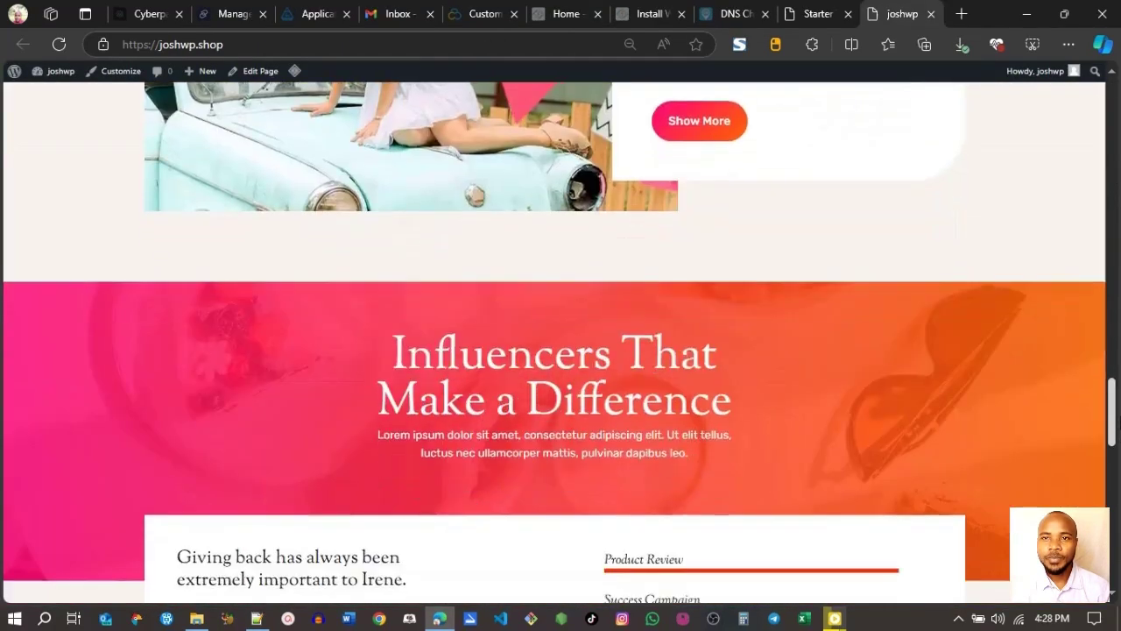
pyautogui.scroll(20, 1118, 539)
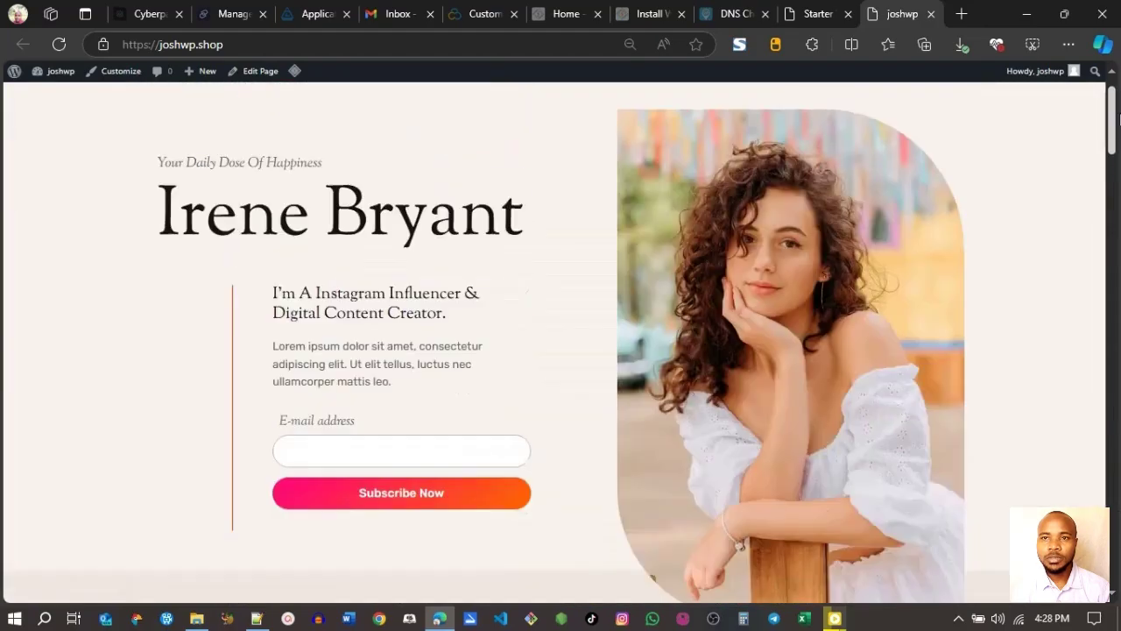
pyautogui.scroll(-20, 1118, 123)
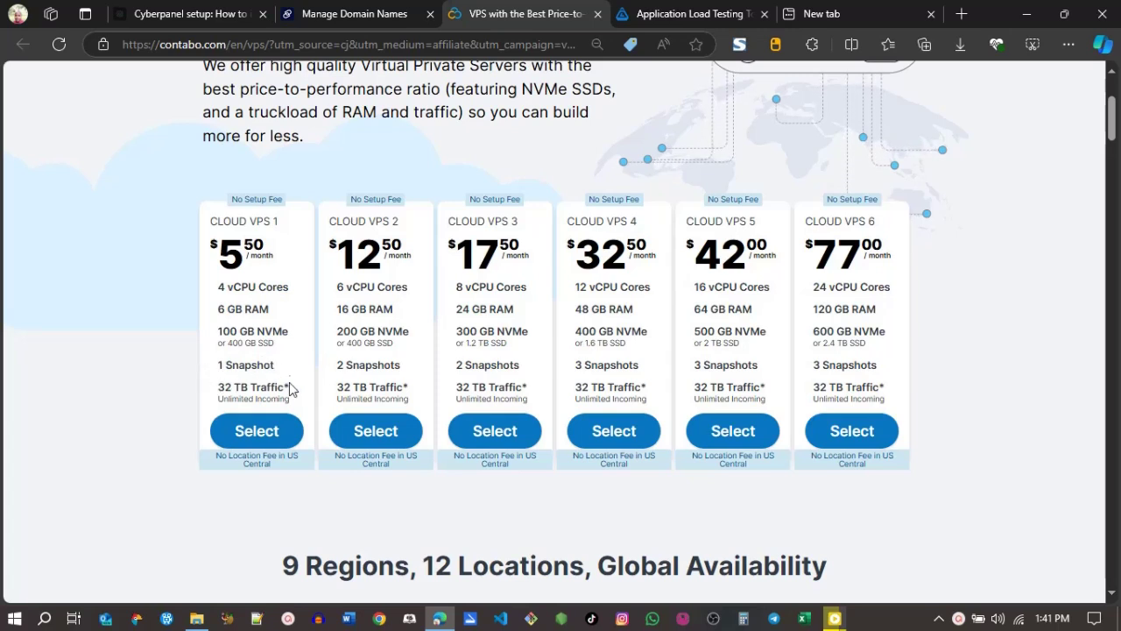
# Step: Open the Cloud VPS 1 configuration and keep the 1 Month term after comparing 12 Months
pyautogui.click(257, 433)
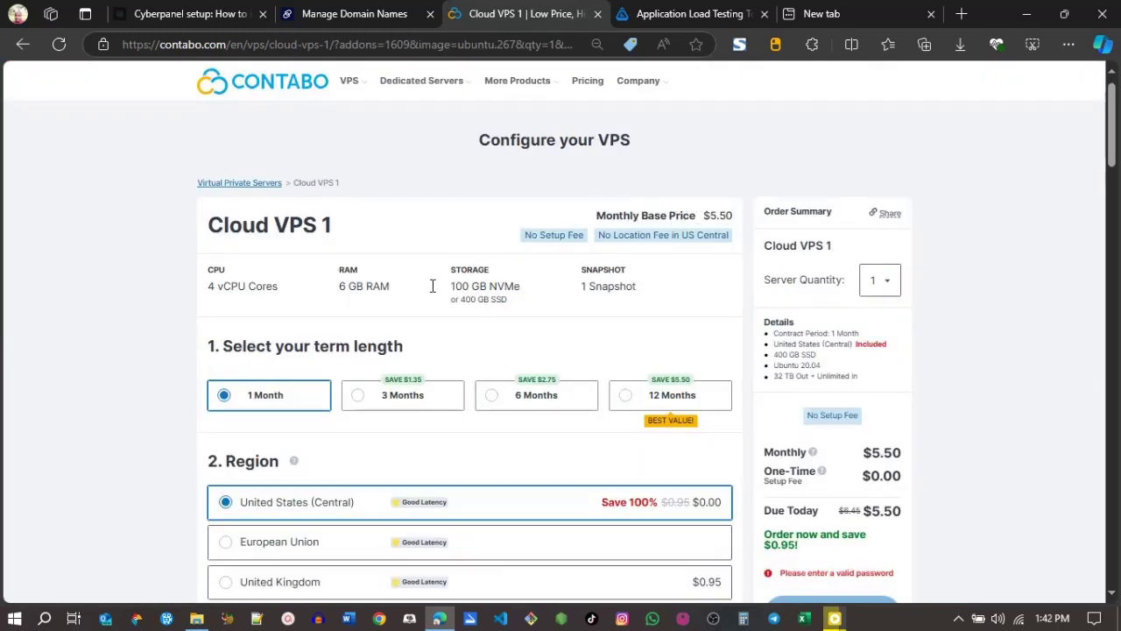
pyautogui.click(624, 396)
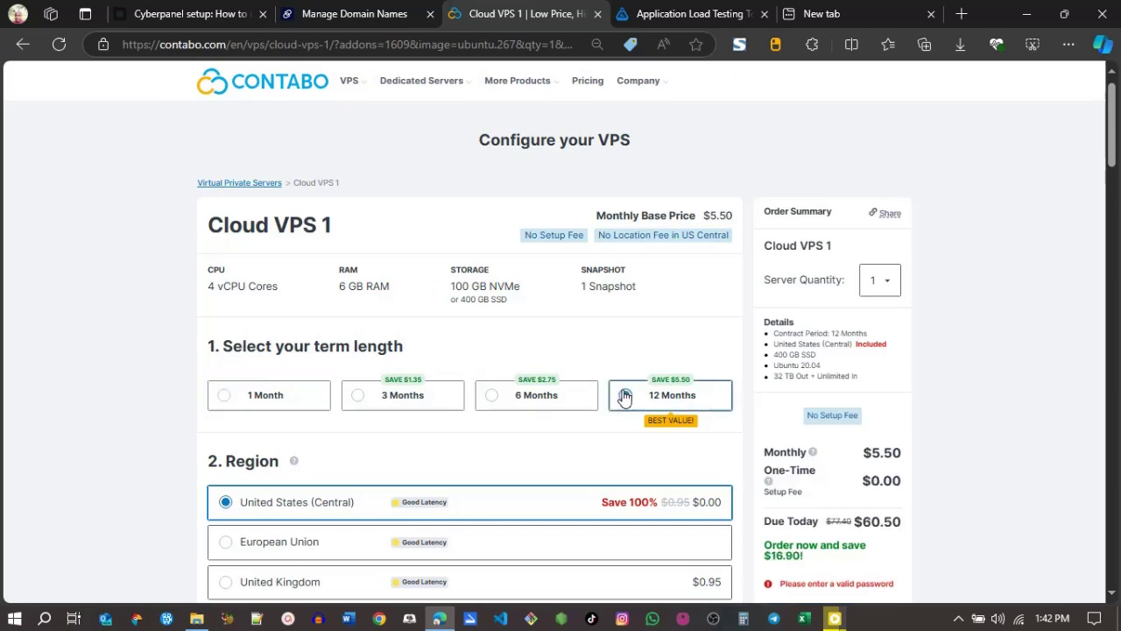
pyautogui.click(279, 396)
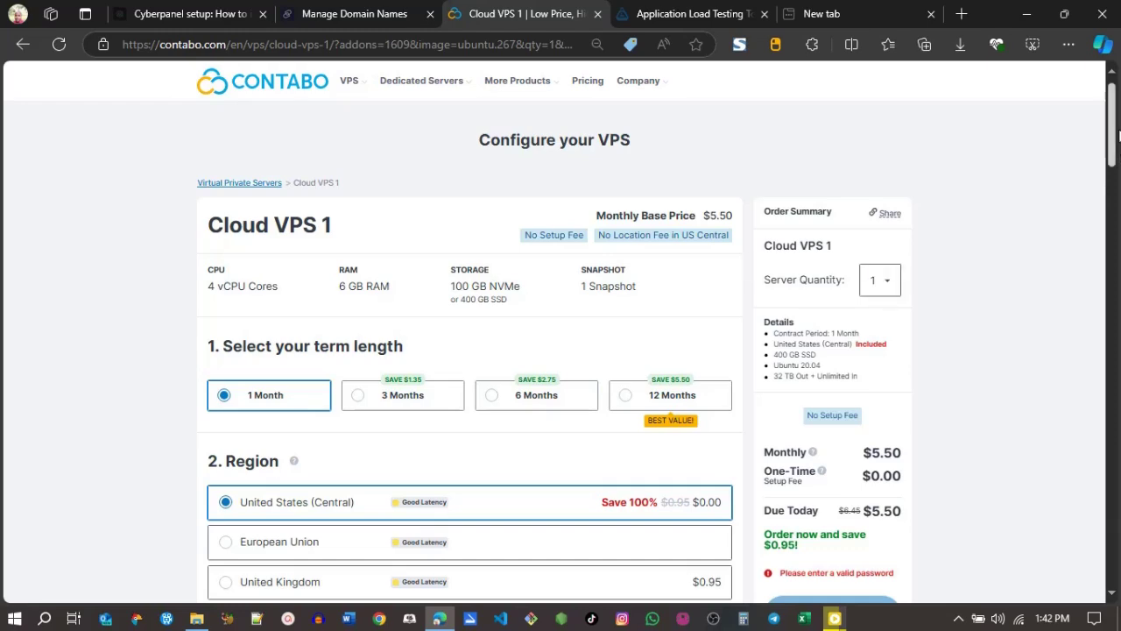
pyautogui.scroll(-1, 1119, 140)
# Step: Compare the United Kingdom and United States (East) regions, then settle on European Union at $5.50
pyautogui.scroll(-3, 623, 211)
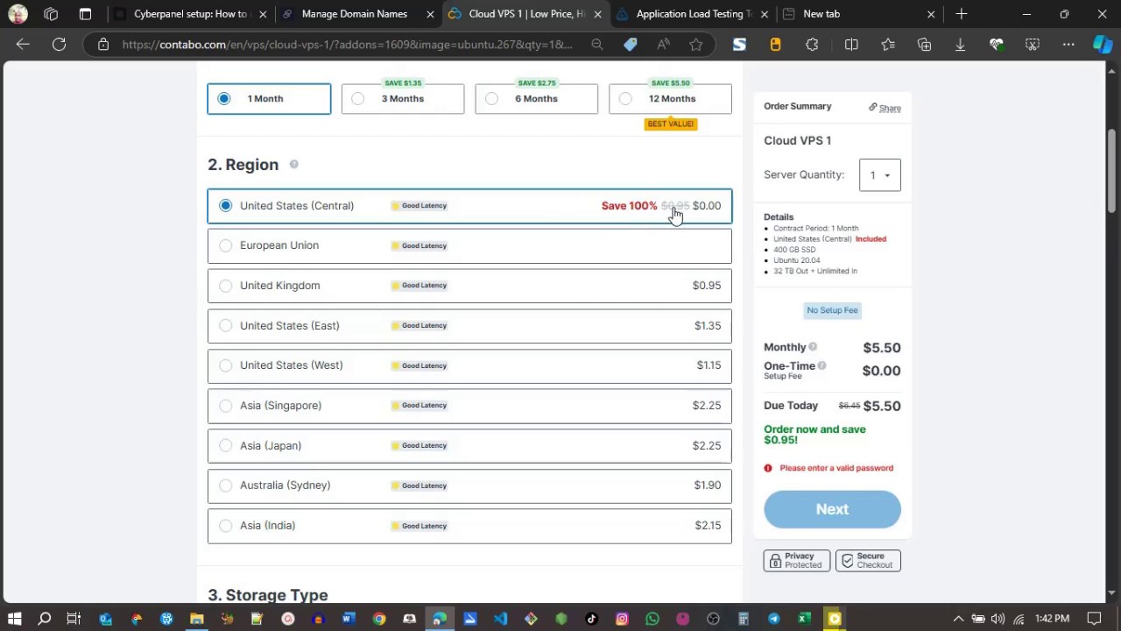
pyautogui.click(265, 252)
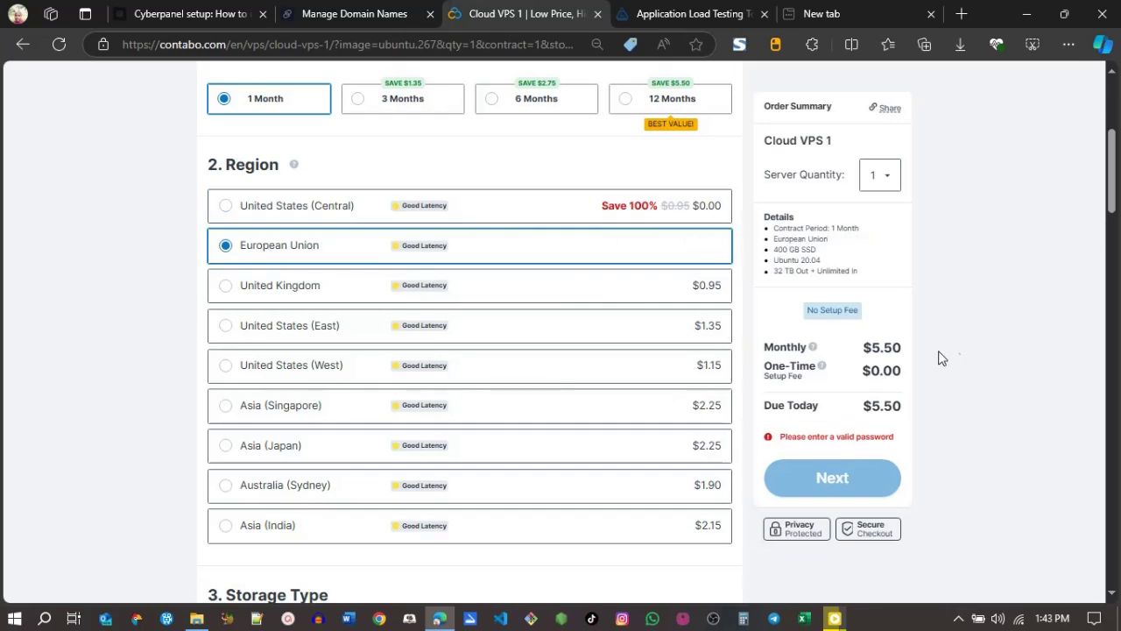
pyautogui.click(570, 298)
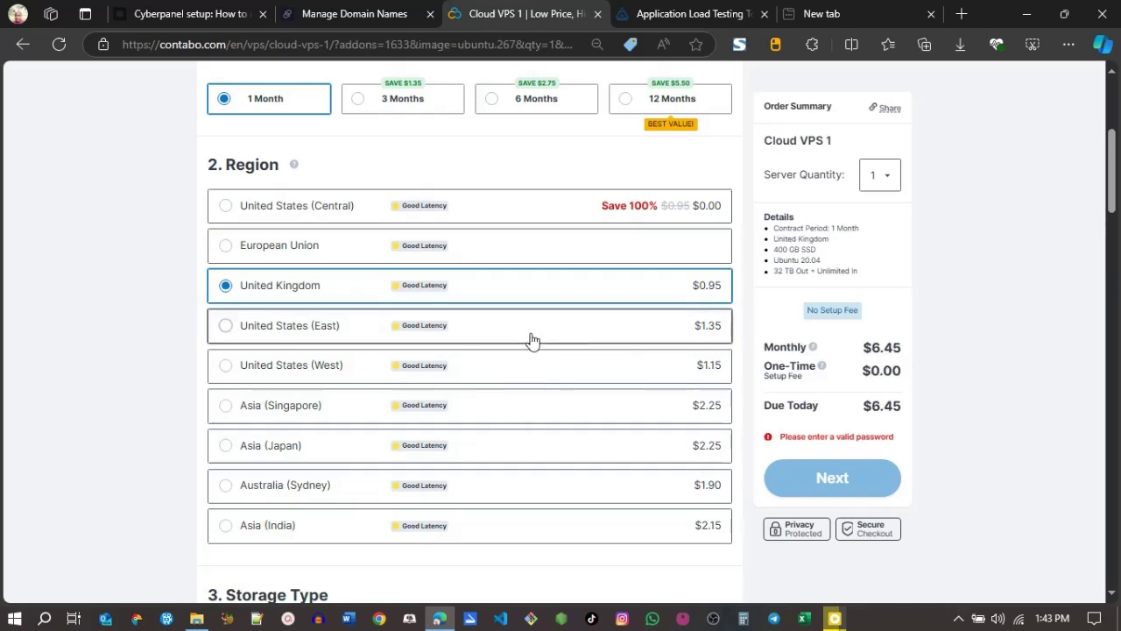
pyautogui.click(485, 331)
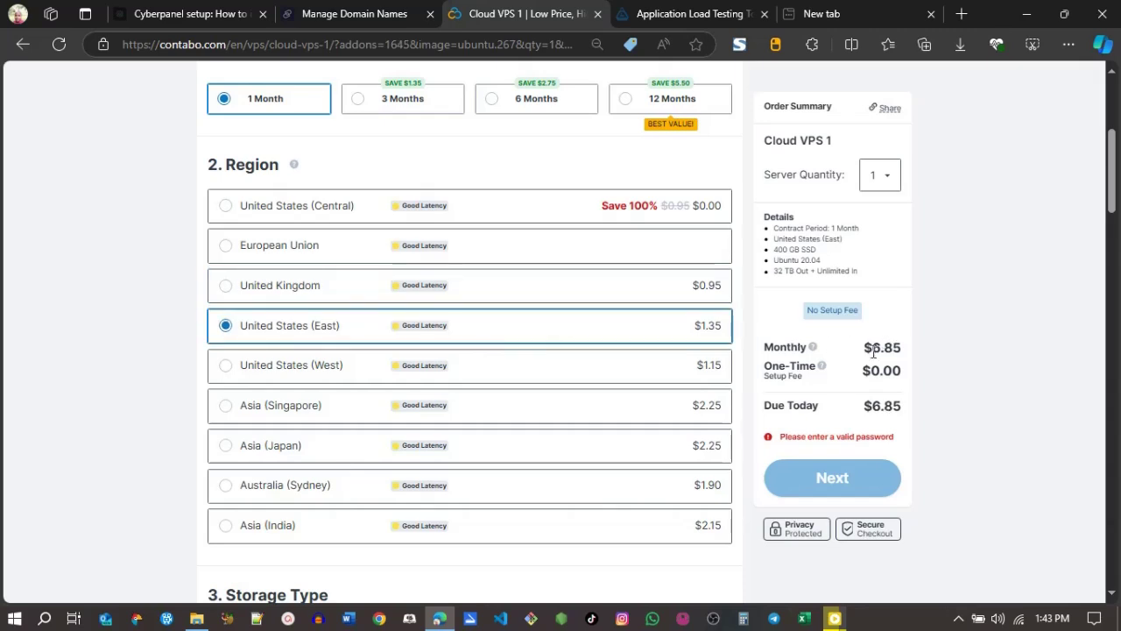
pyautogui.click(277, 254)
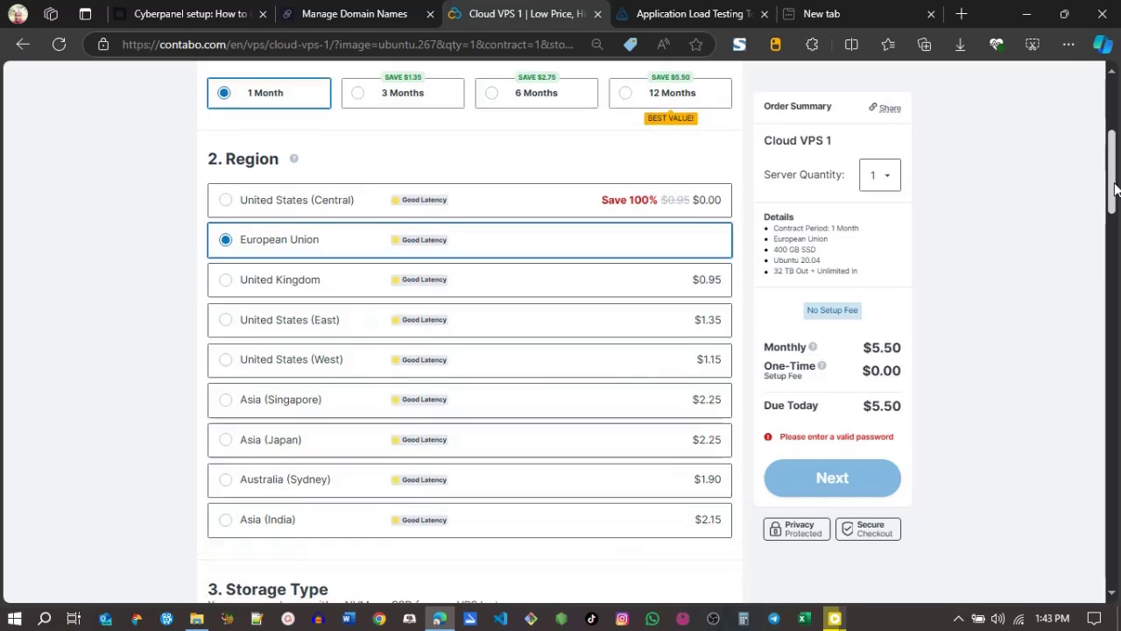
pyautogui.moveTo(1115, 189); pyautogui.dragTo(1115, 255)
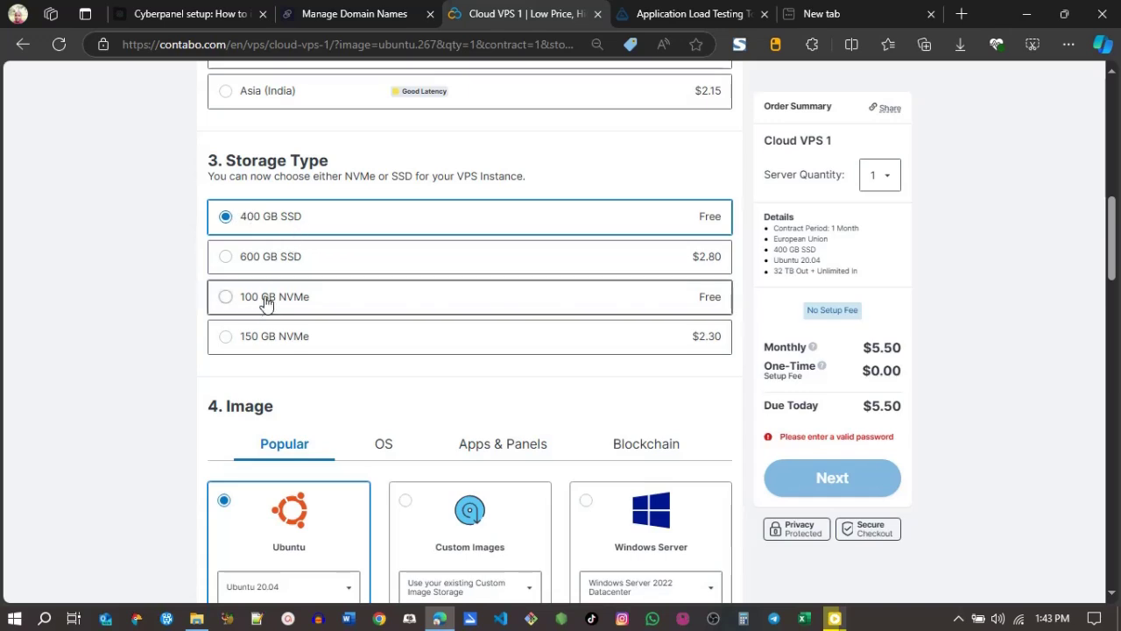
# Step: Choose 100 GB NVMe storage and look through the OS and app image tabs
pyautogui.click(230, 298)
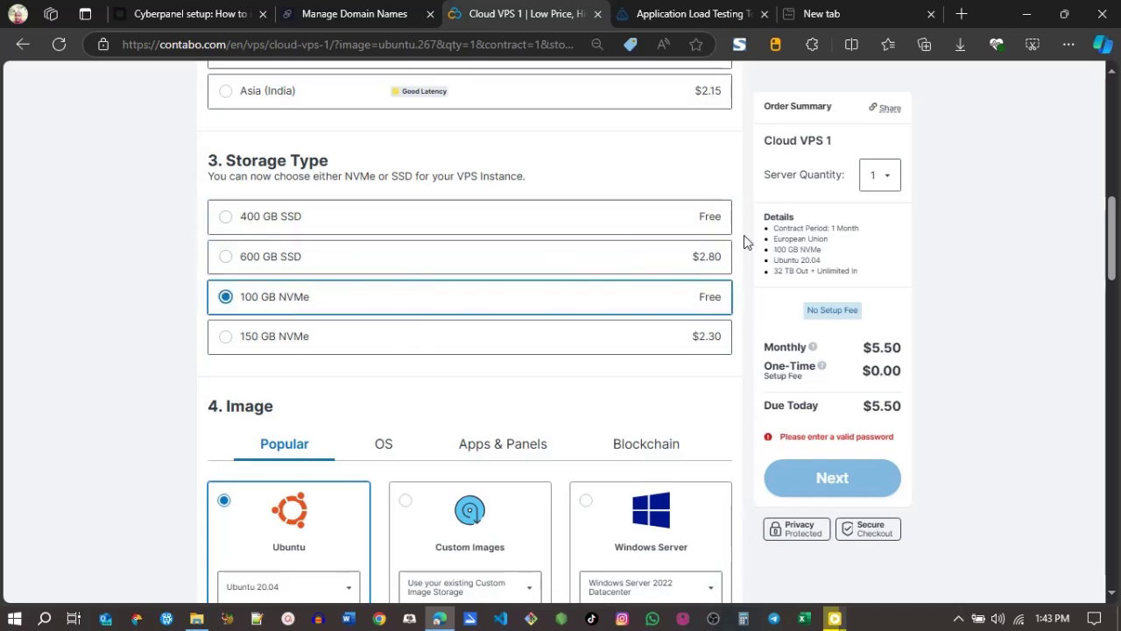
pyautogui.moveTo(1111, 244); pyautogui.dragTo(1108, 289)
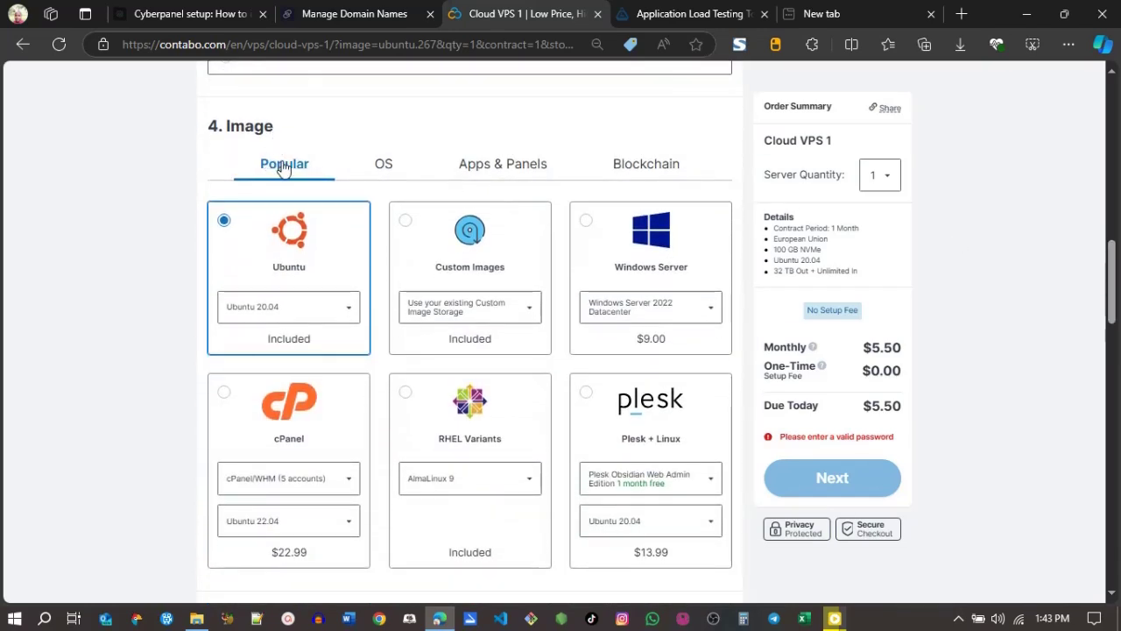
pyautogui.click(388, 166)
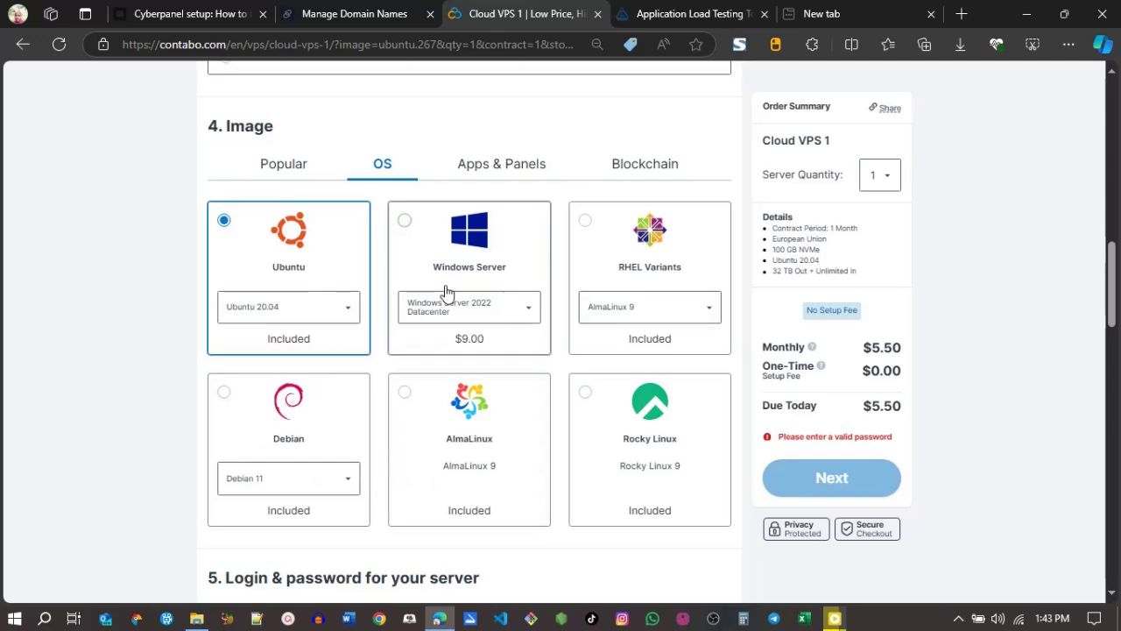
pyautogui.click(495, 166)
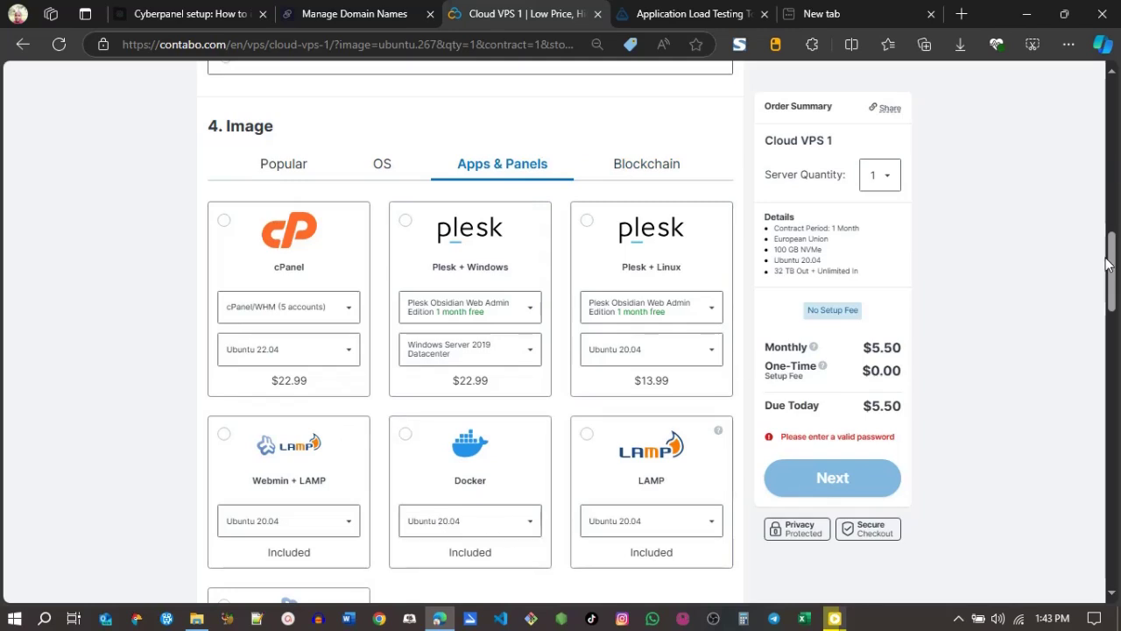
# Step: Check the blockchain images, then return to Popular and keep Ubuntu 20.04
pyautogui.scroll(-2, 1117, 263)
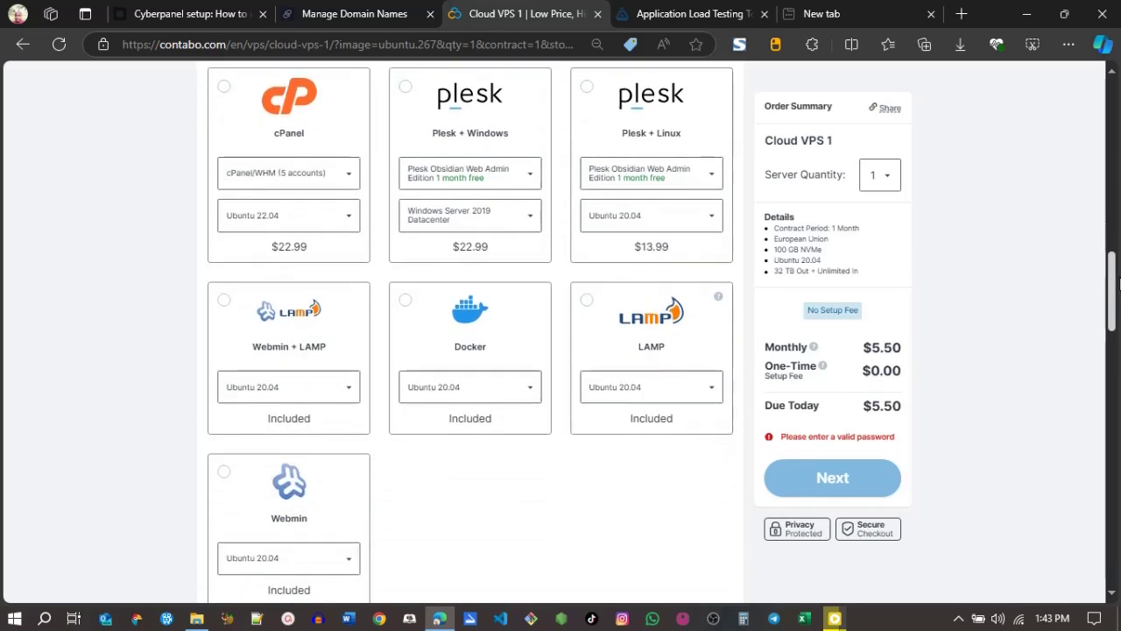
pyautogui.scroll(2, 958, 203)
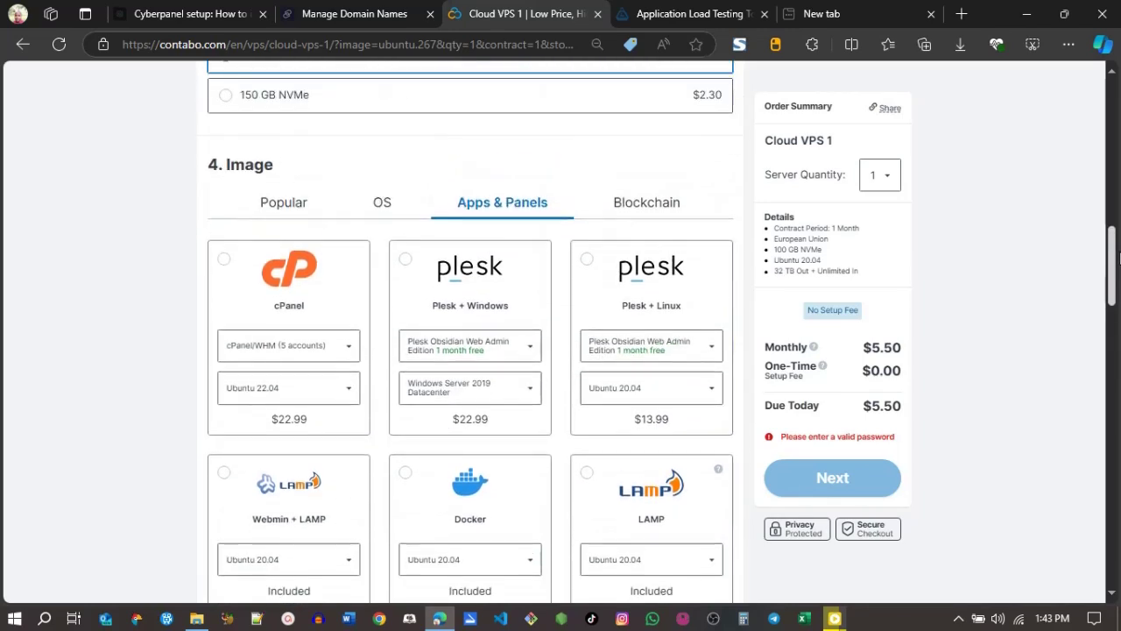
pyautogui.click(643, 215)
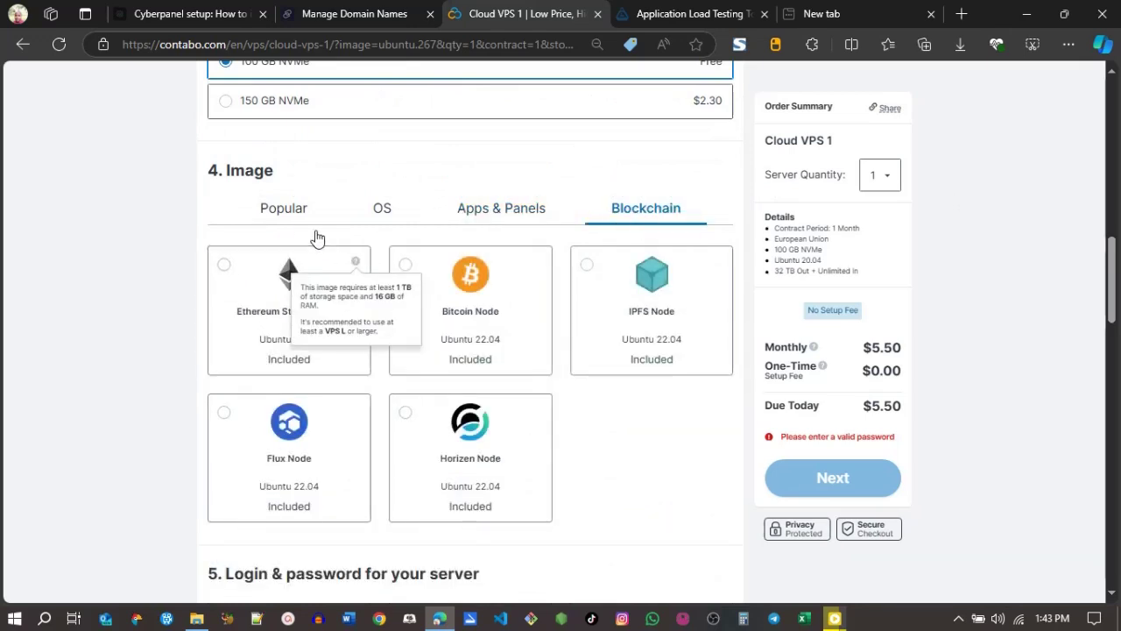
pyautogui.click(292, 216)
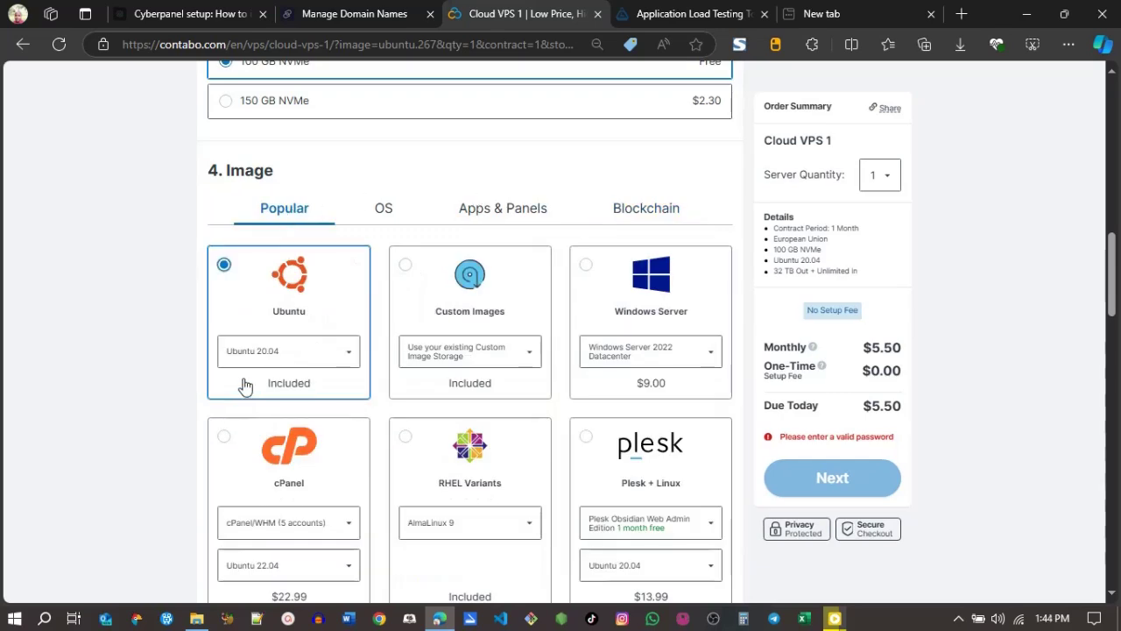
pyautogui.click(278, 352)
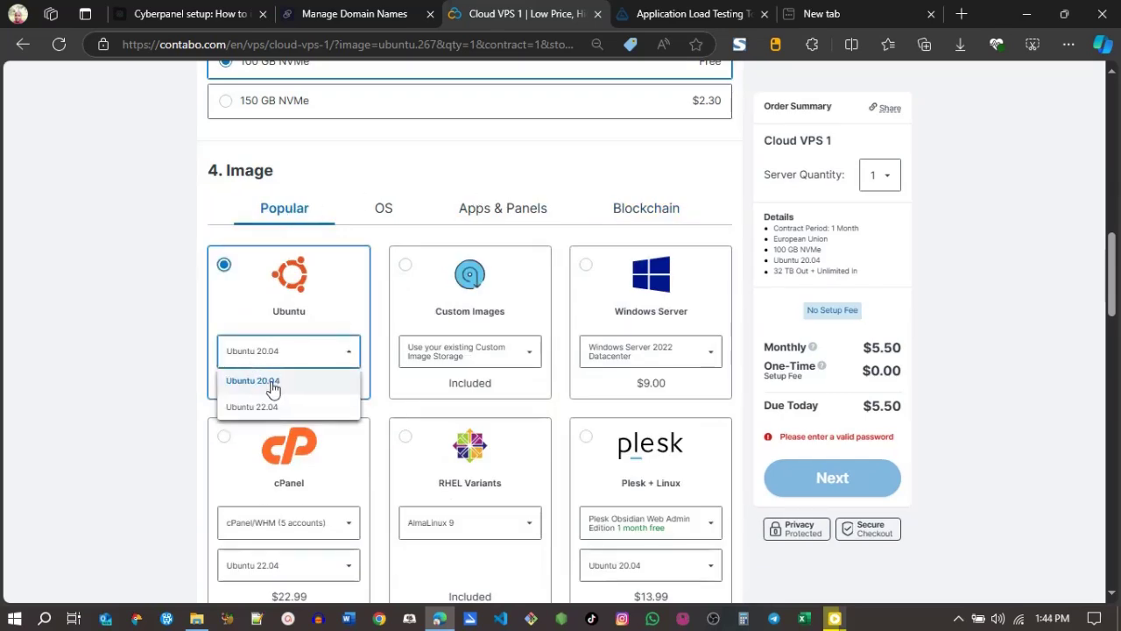
pyautogui.click(272, 383)
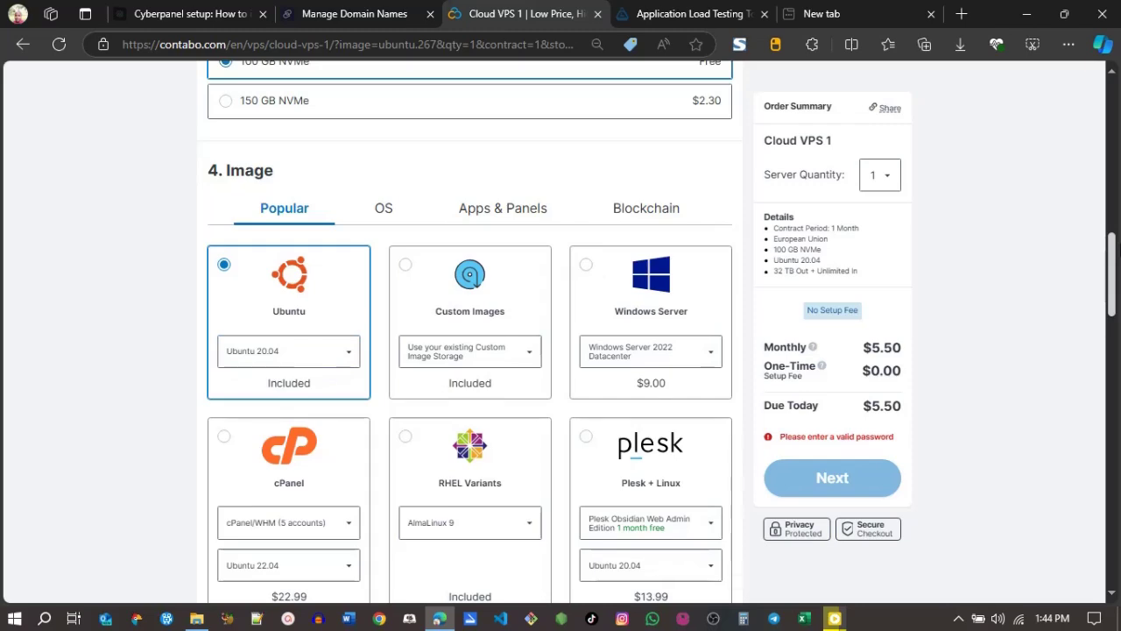
pyautogui.scroll(-3, 1110, 281)
pyautogui.scroll(-3, 1111, 280)
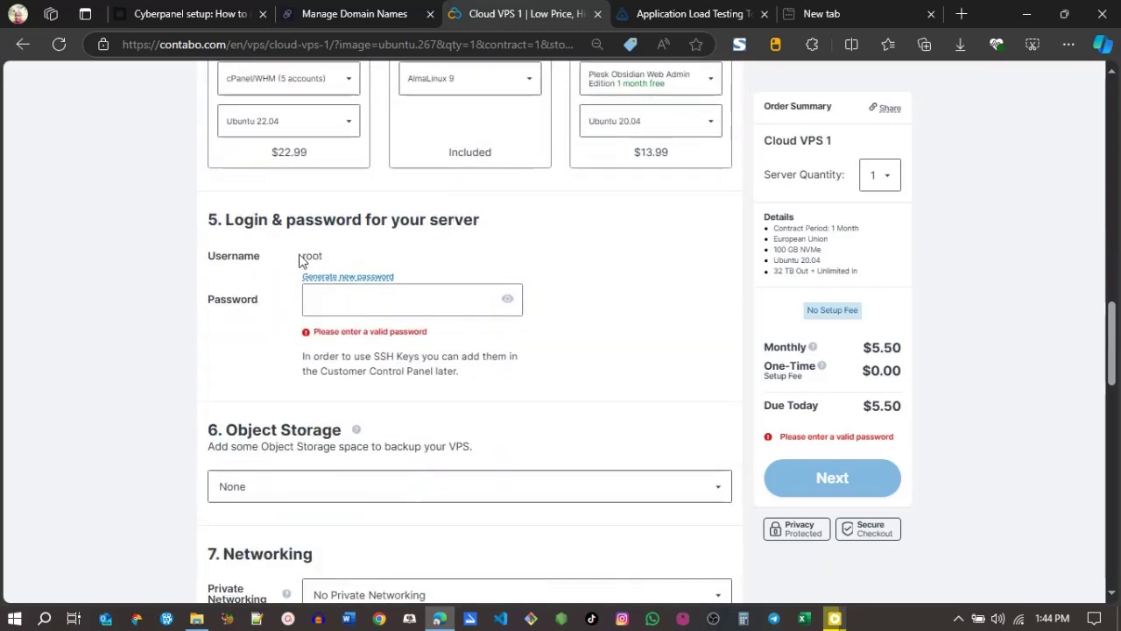
# Step: Generate a new random root password for the Cloud VPS 1 server, replacing the default
pyautogui.click(342, 303)
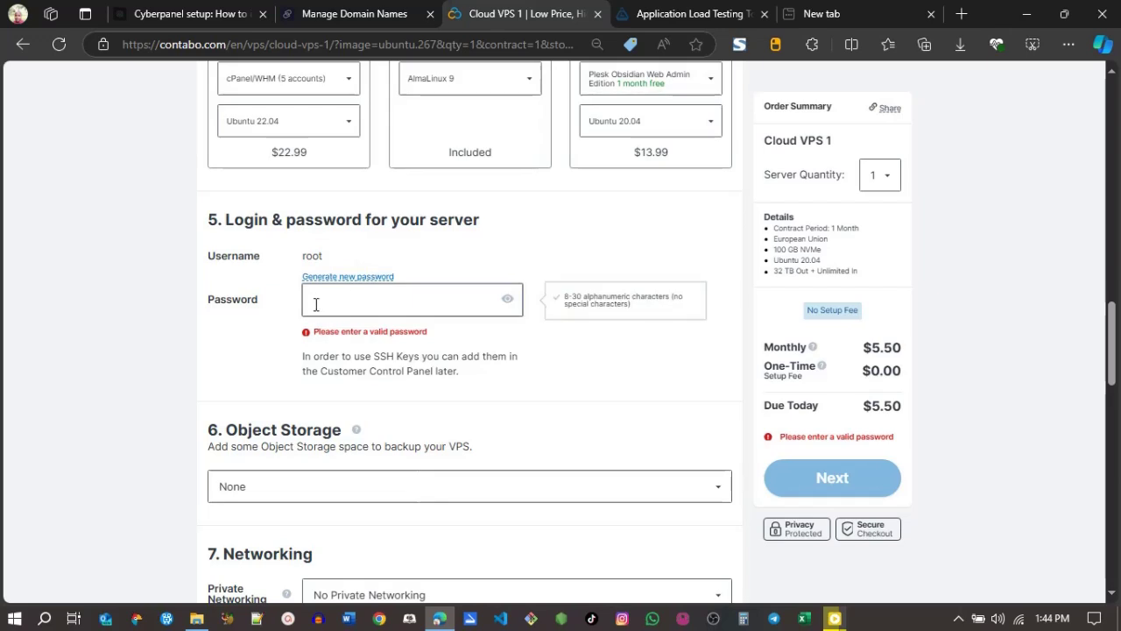
pyautogui.click(334, 279)
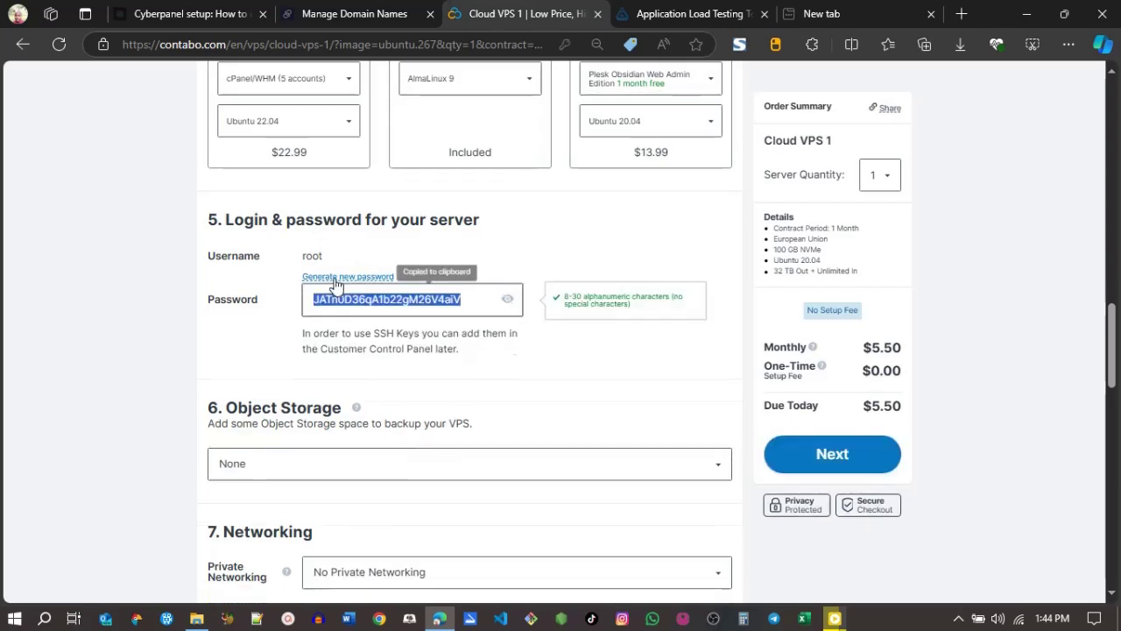
pyautogui.click(435, 302)
pyautogui.doubleClick(431, 298)
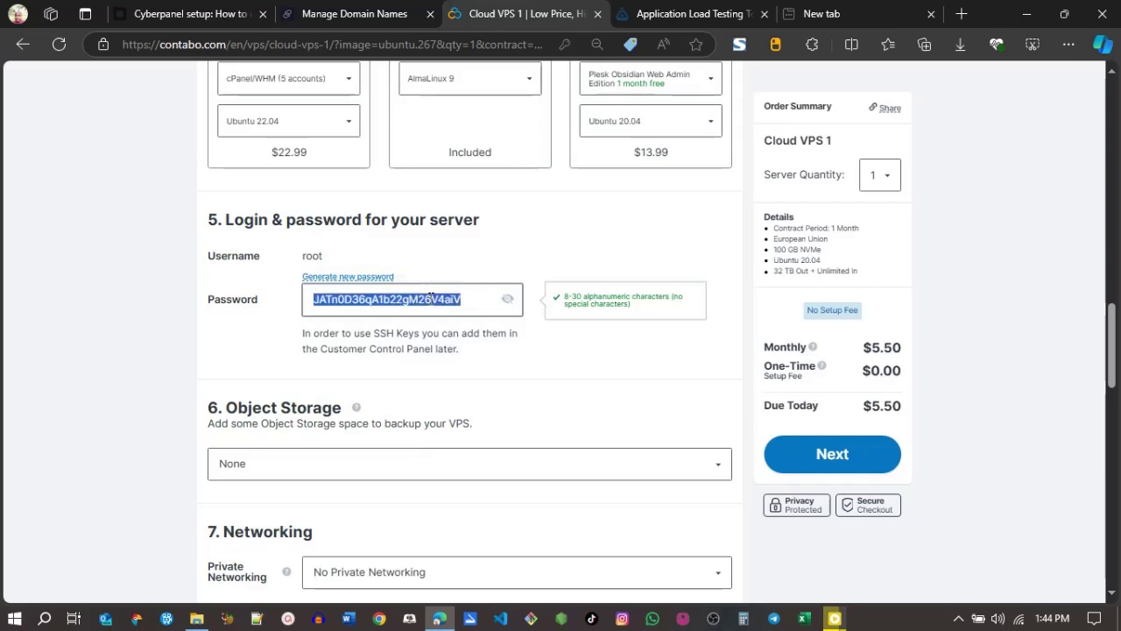
pyautogui.click(431, 298)
pyautogui.doubleClick(431, 299)
pyautogui.click(355, 280)
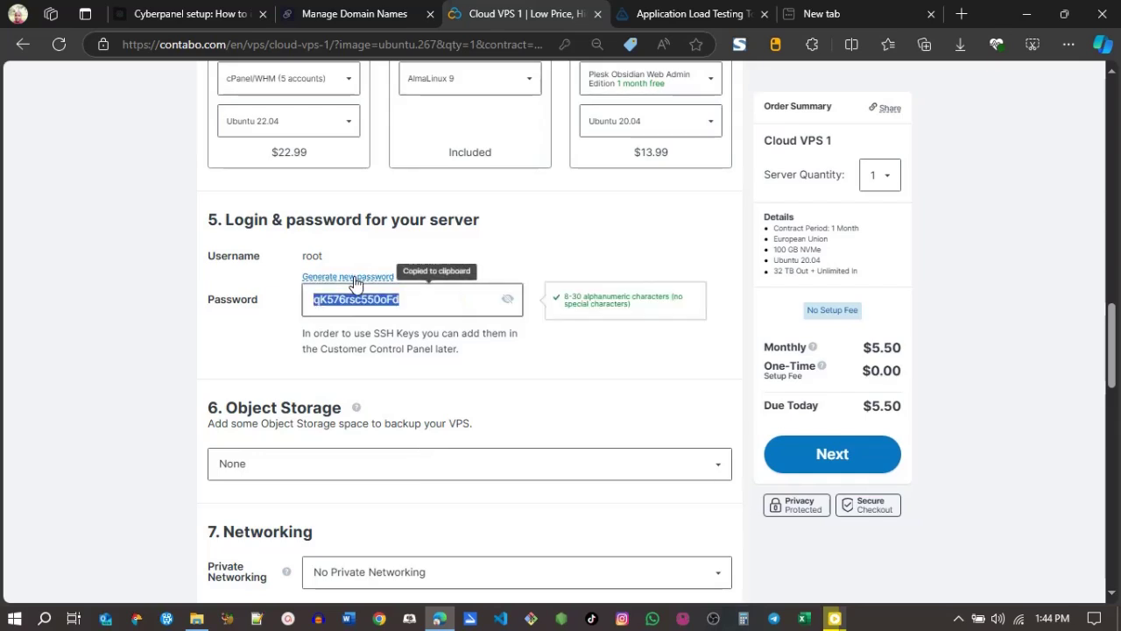
pyautogui.click(400, 298)
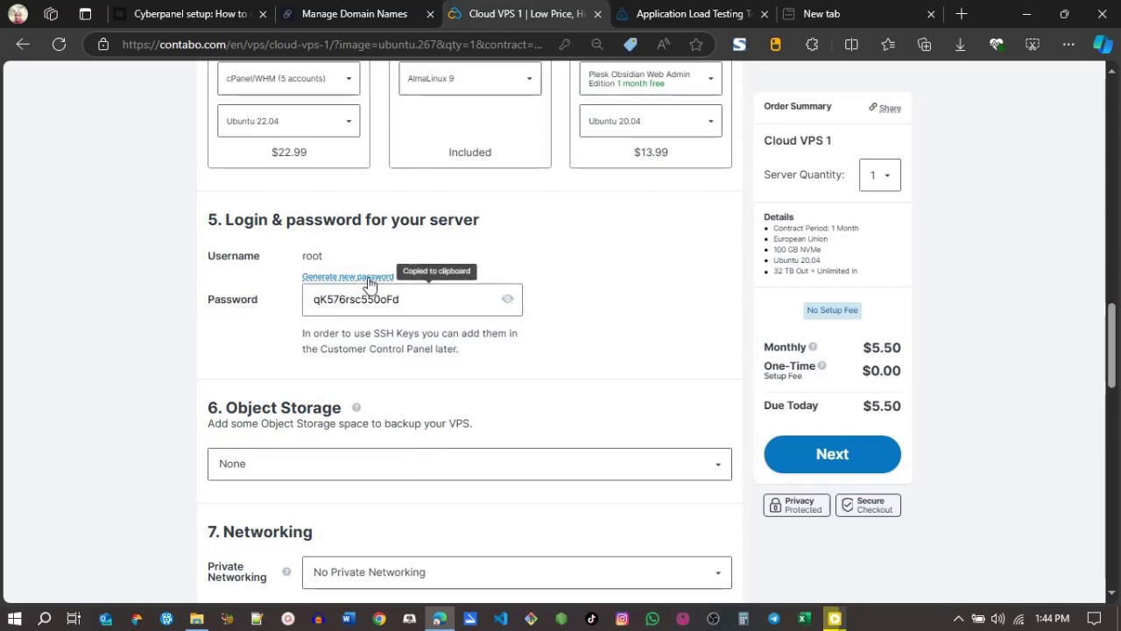
pyautogui.click(375, 279)
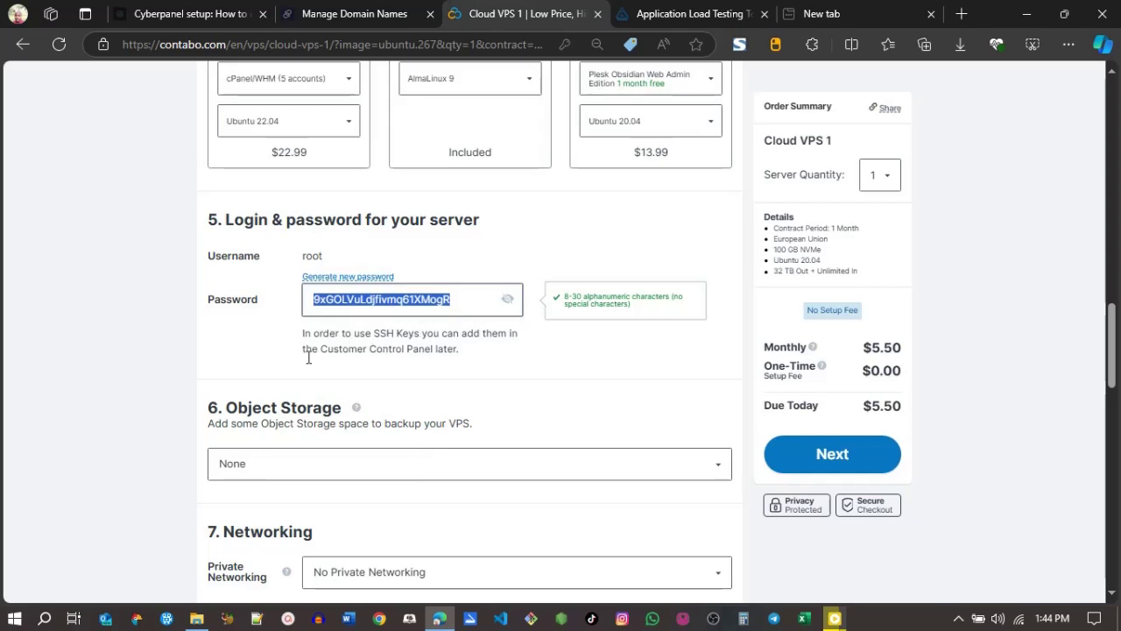
pyautogui.scroll(-6, 308, 358)
# Step: Fill in the customer details form, including the contact's e-mail, and continue to payment
pyautogui.click(684, 472)
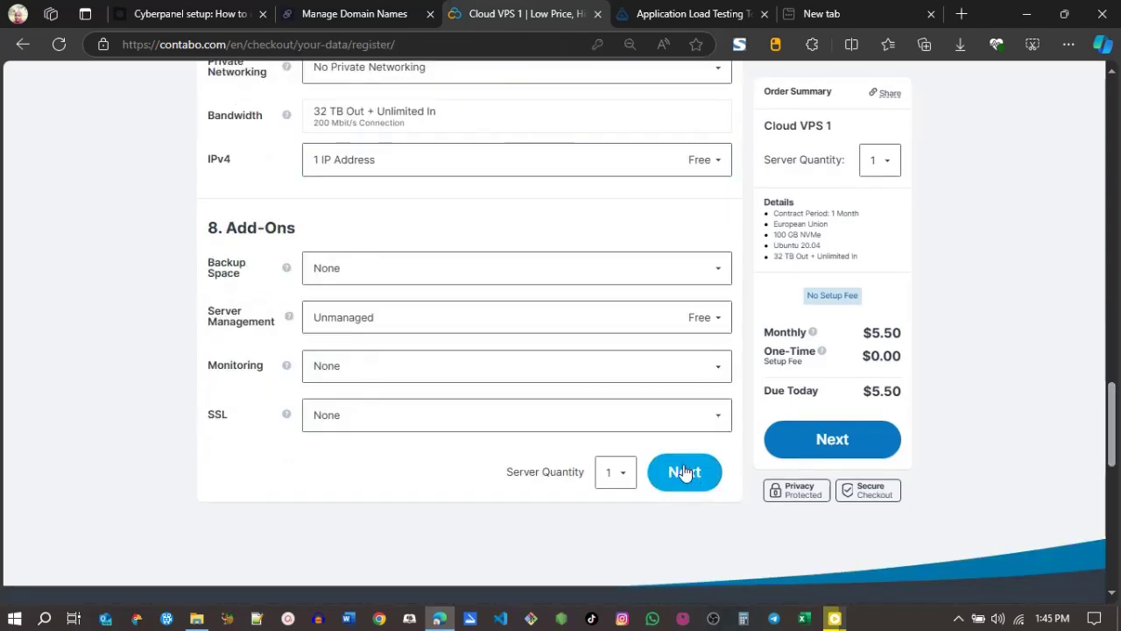
pyautogui.scroll(-1, 553, 201)
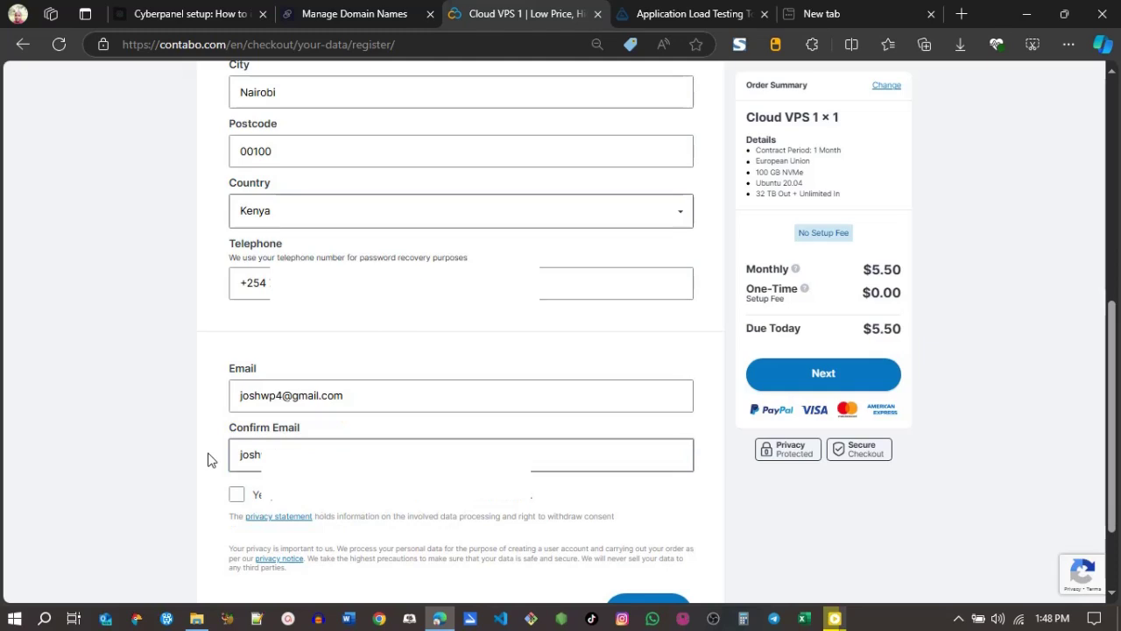
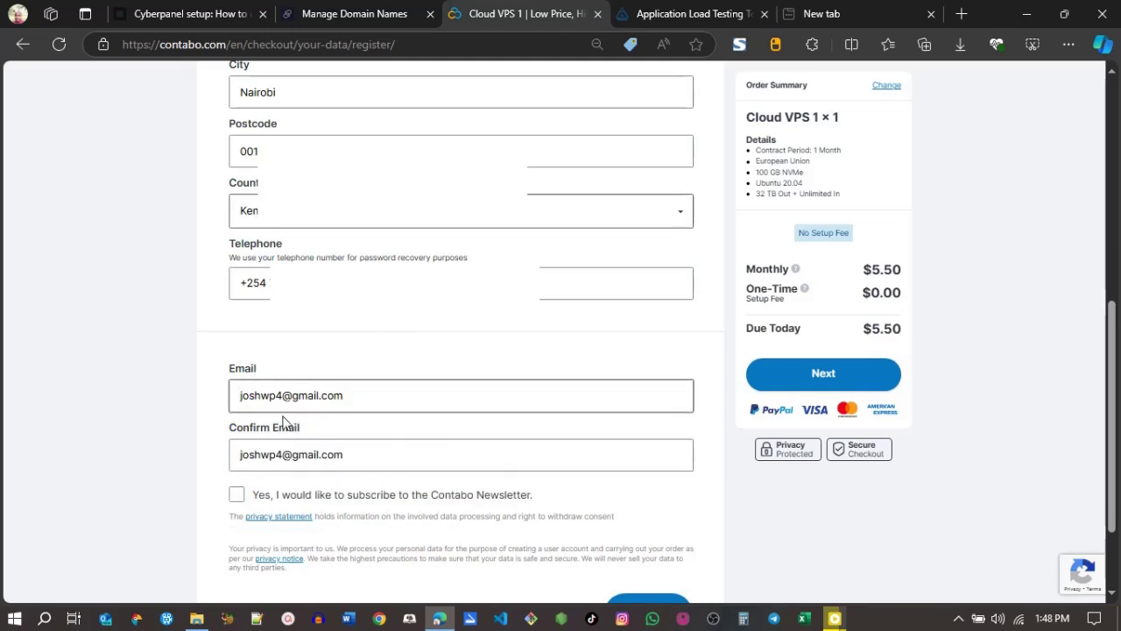
pyautogui.scroll(-2, 438, 455)
pyautogui.click(638, 497)
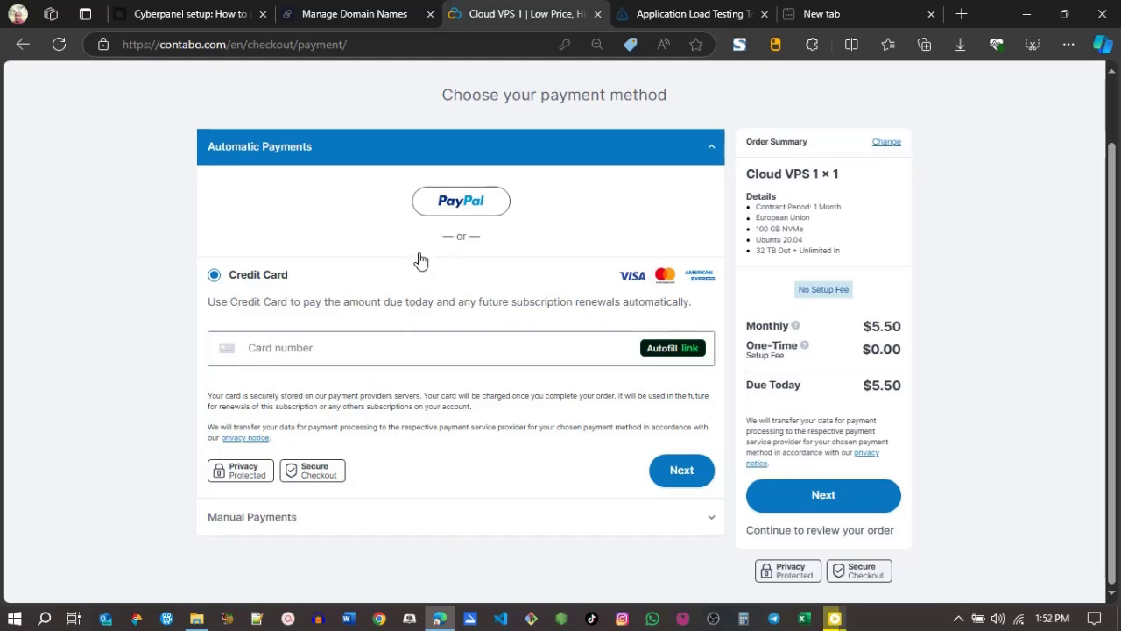
# Step: Pay with PayPal, review the $5.50 Cloud VPS 1 order, and place it with Order & Pay
pyautogui.click(456, 205)
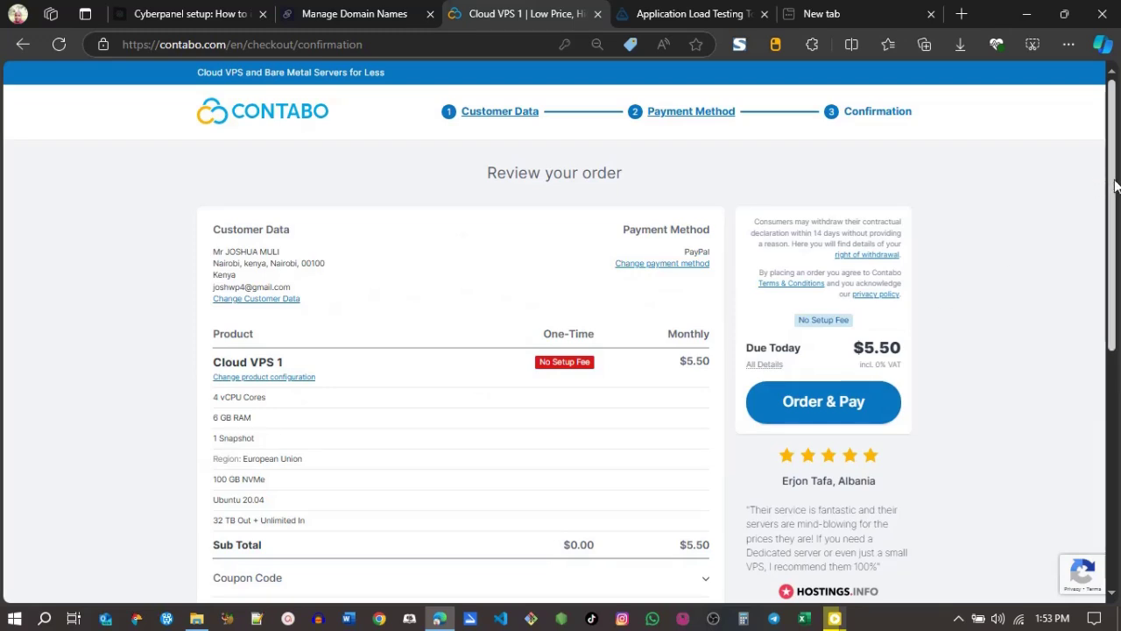
pyautogui.moveTo(1116, 184); pyautogui.dragTo(1118, 240)
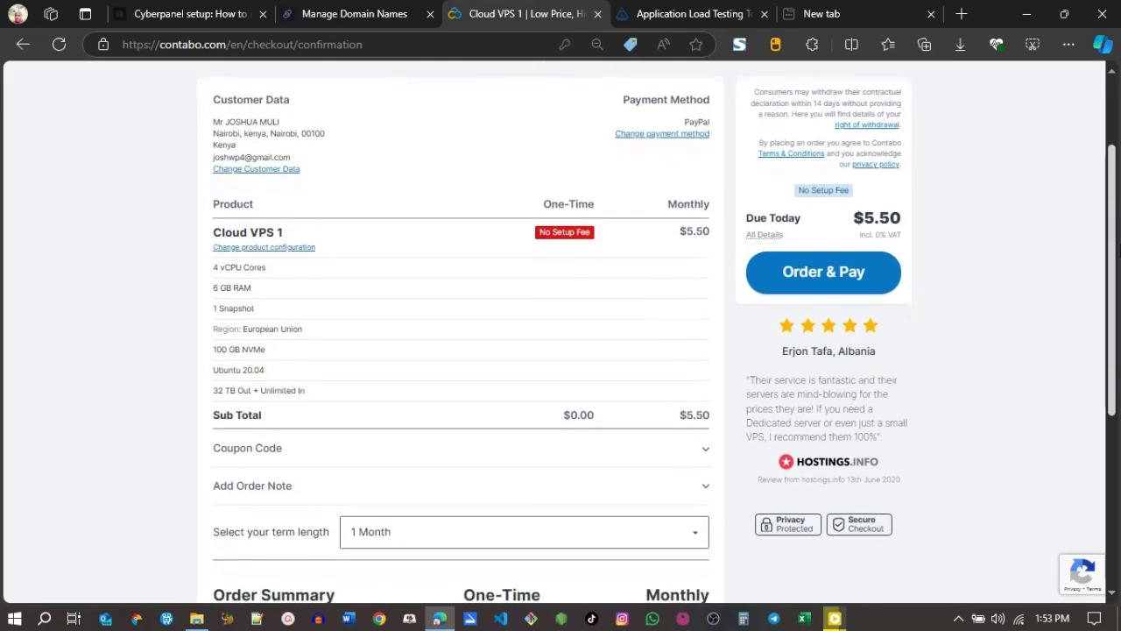
pyautogui.scroll(-1, 561, 333)
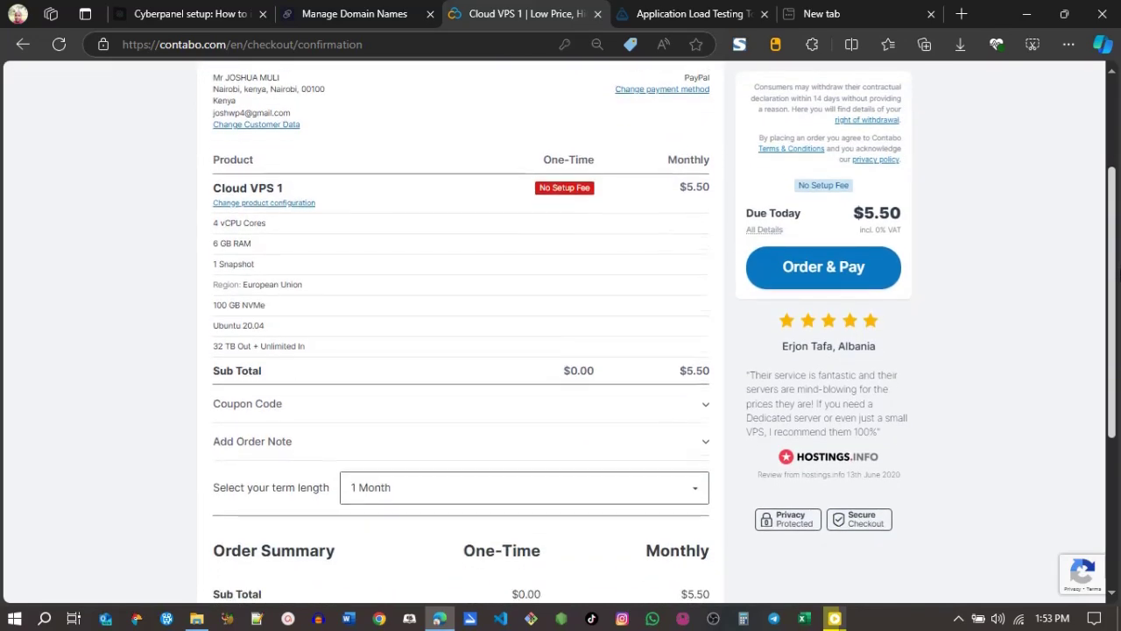
pyautogui.scroll(-1, 461, 333)
pyautogui.scroll(-2, 460, 333)
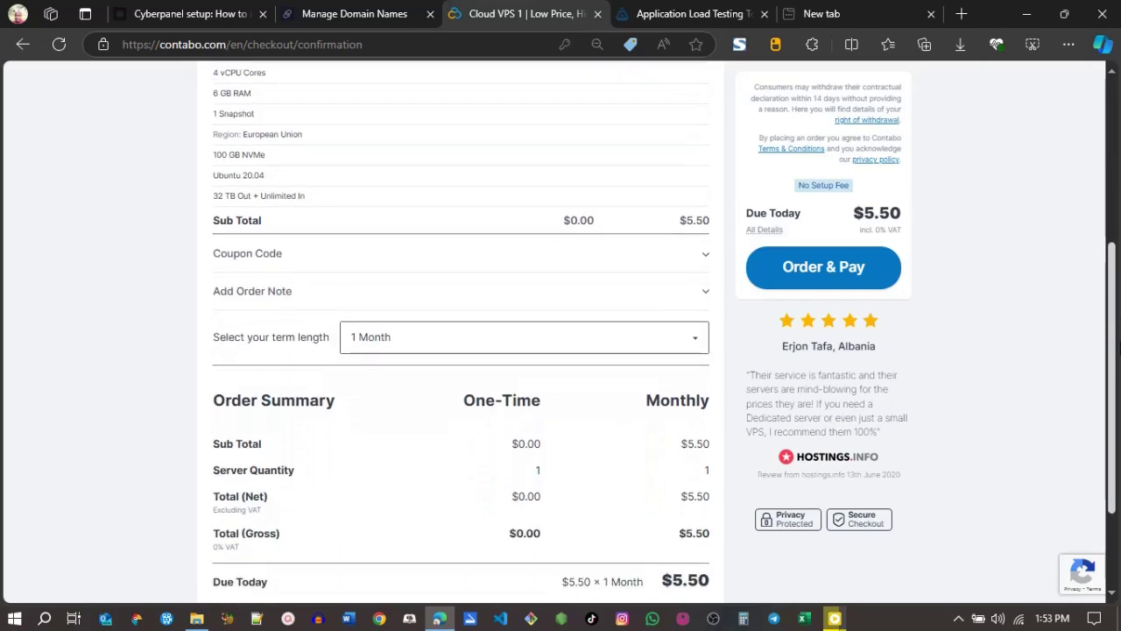
pyautogui.scroll(-3, 461, 332)
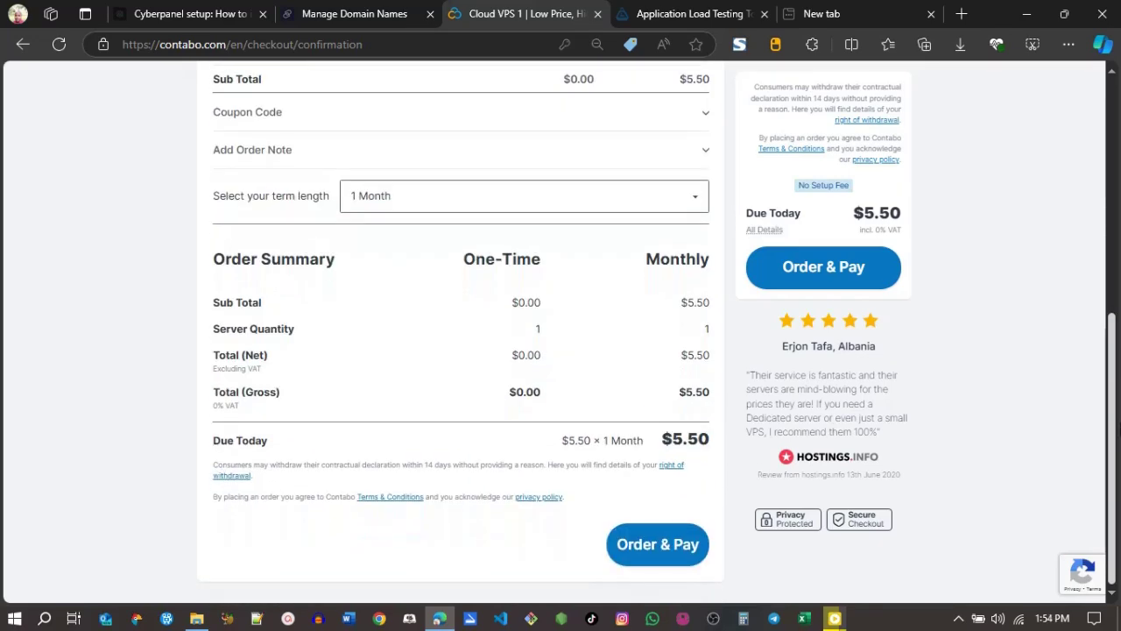
pyautogui.click(642, 550)
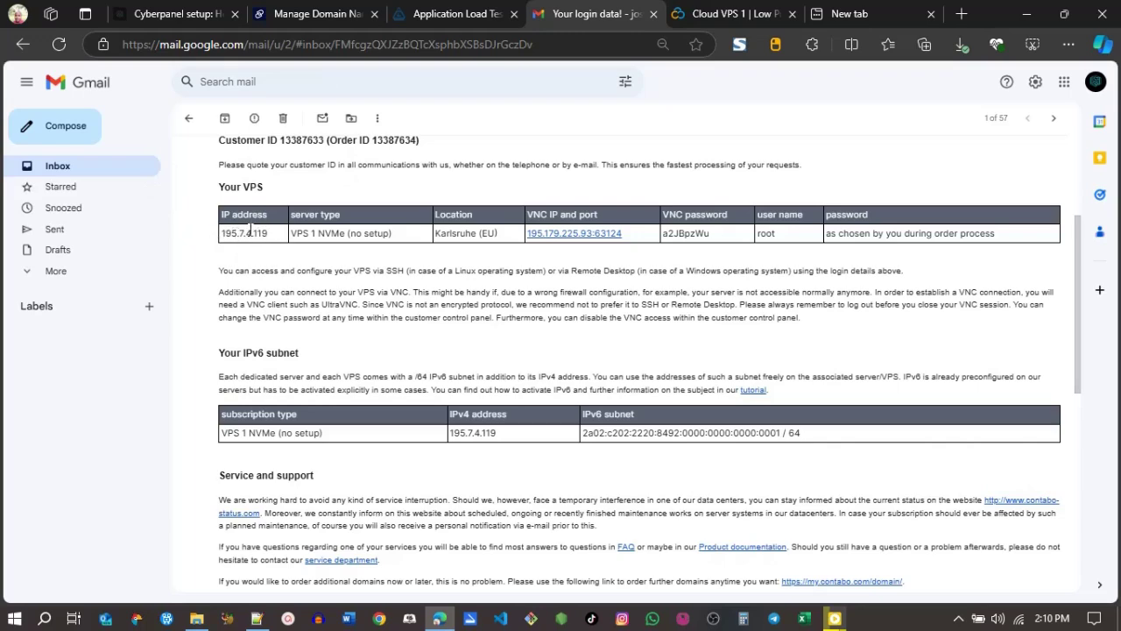
# Step: In Dynadot's Manage Domains list, tick joshwp.shop and open its Action dropdown
pyautogui.click(322, 9)
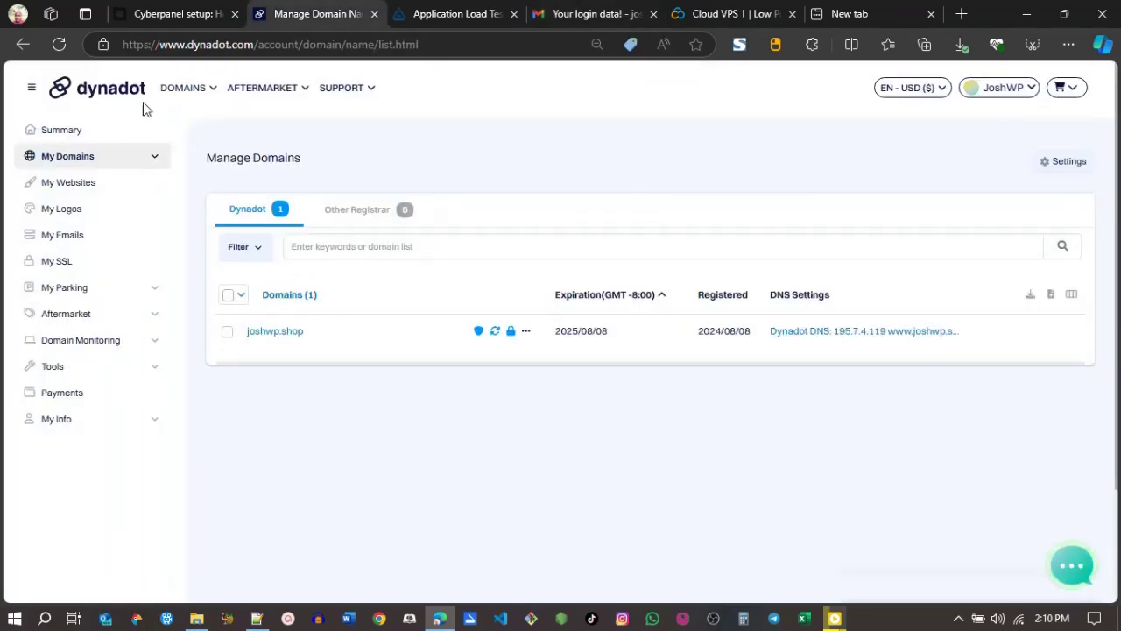
pyautogui.click(156, 156)
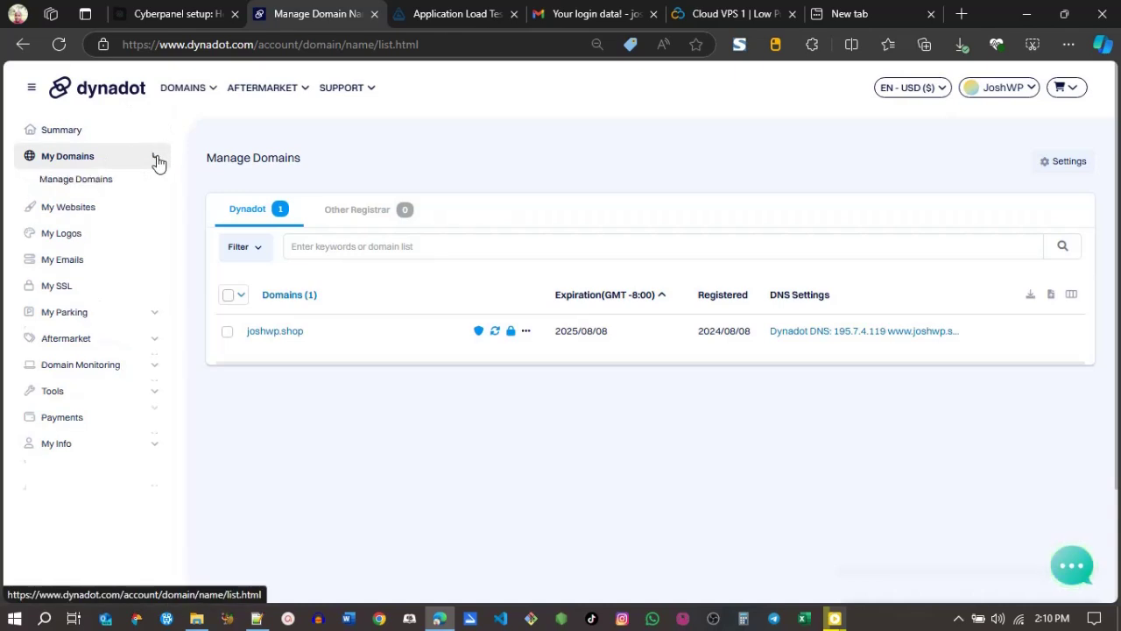
pyautogui.click(95, 188)
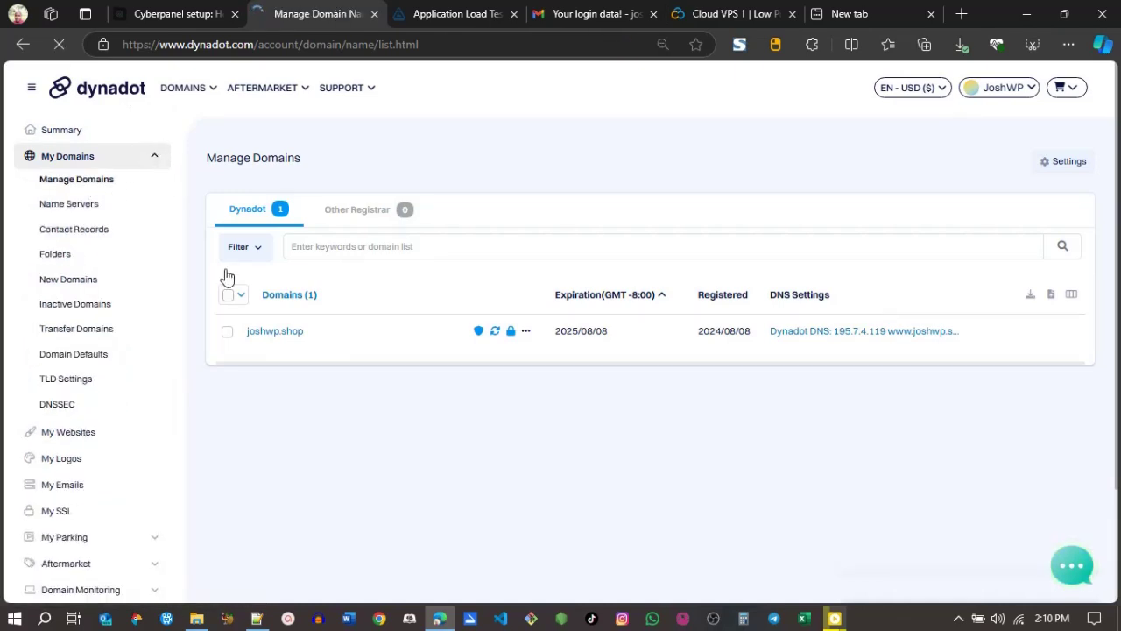
pyautogui.click(227, 335)
pyautogui.click(344, 294)
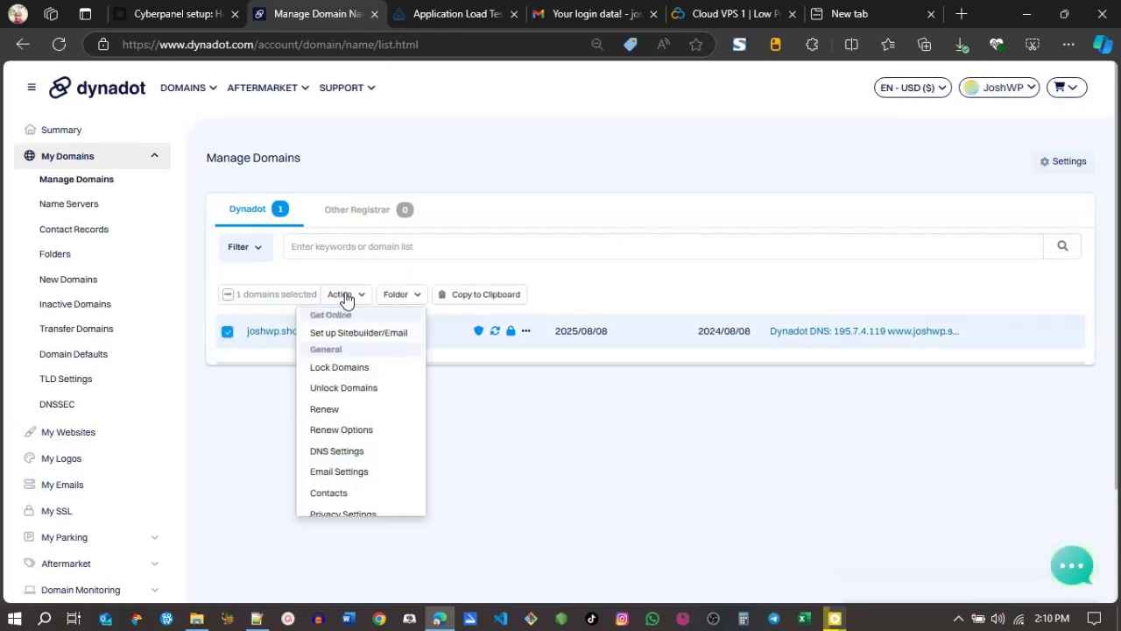
# Step: Add a cp subdomain A record pointing to 195.7.4.119 in joshwp.shop's DNS settings and save
pyautogui.click(324, 456)
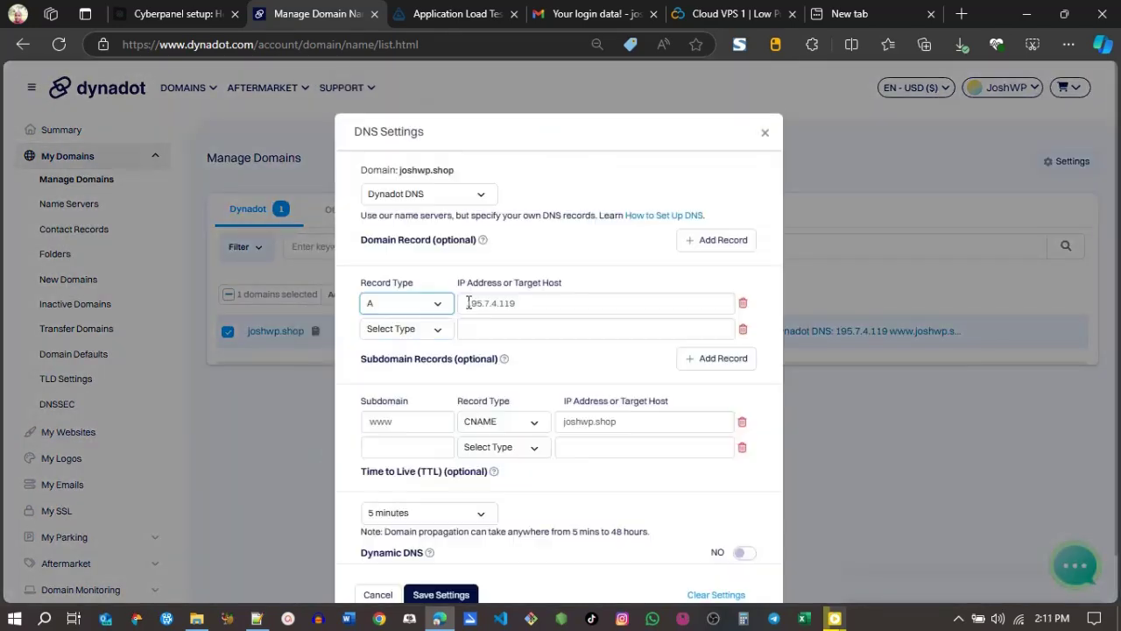
pyautogui.doubleClick(532, 295)
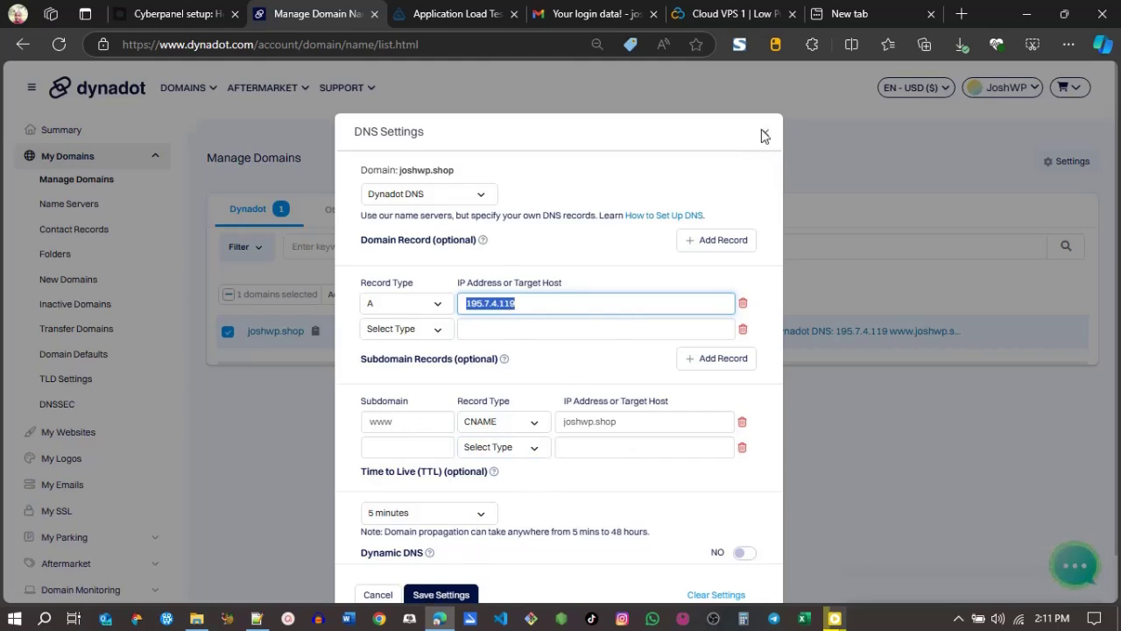
pyautogui.click(384, 446)
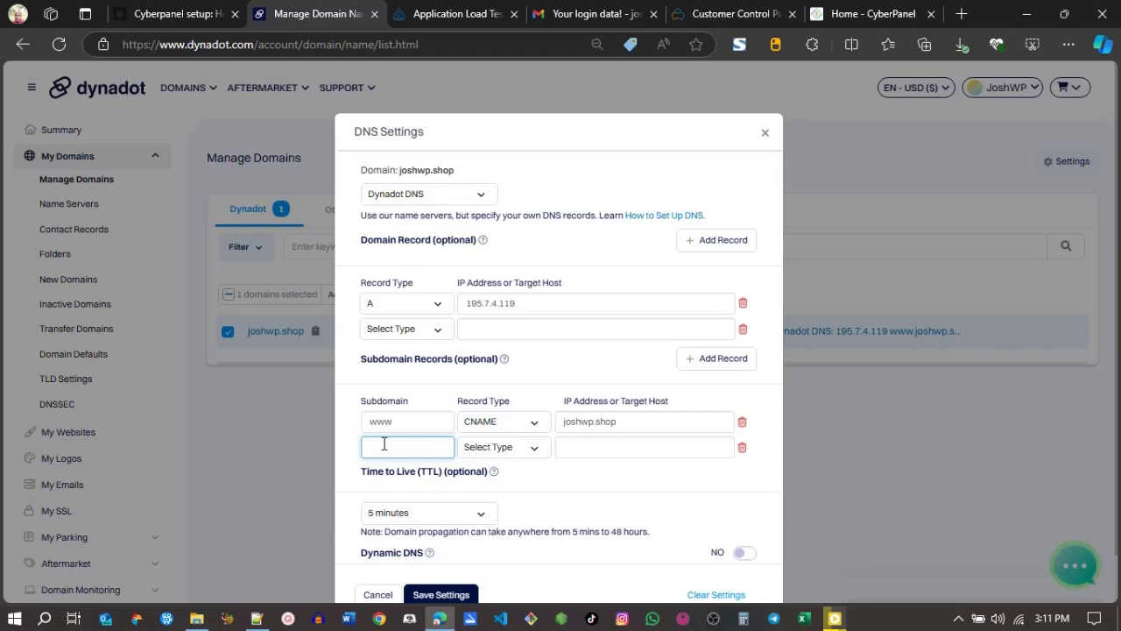
pyautogui.click(488, 448)
pyautogui.click(492, 491)
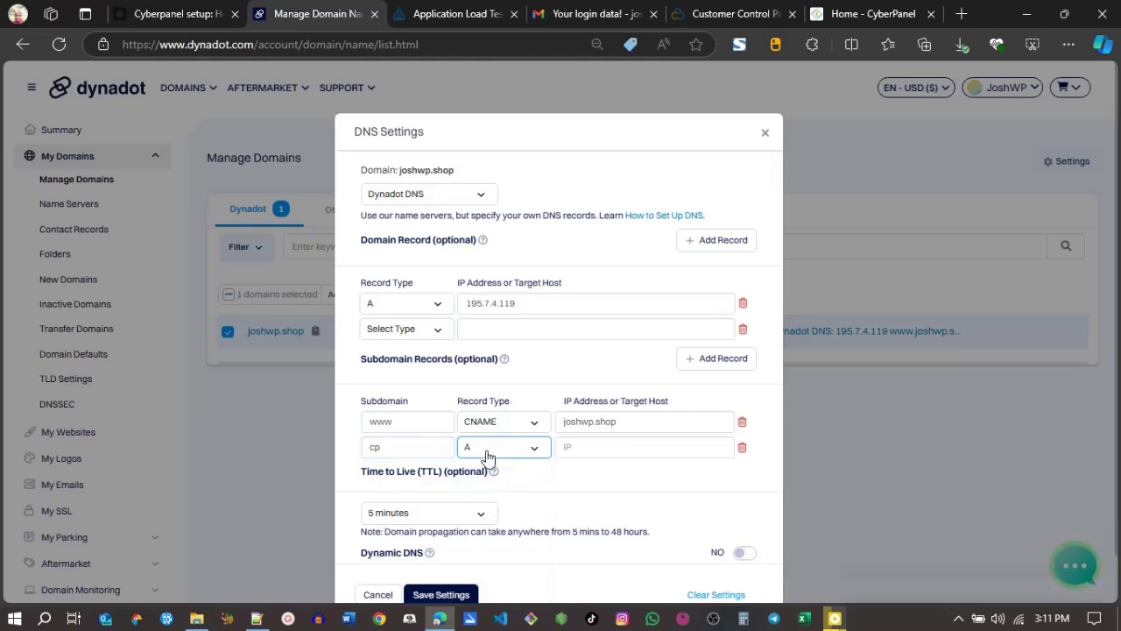
pyautogui.click(516, 452)
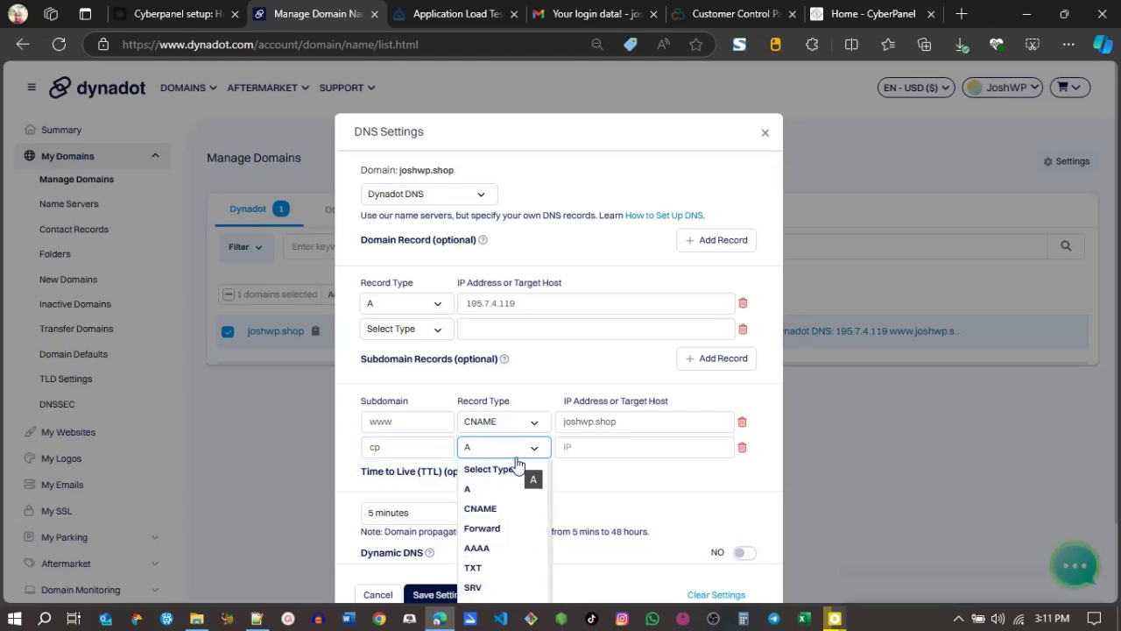
pyautogui.click(604, 448)
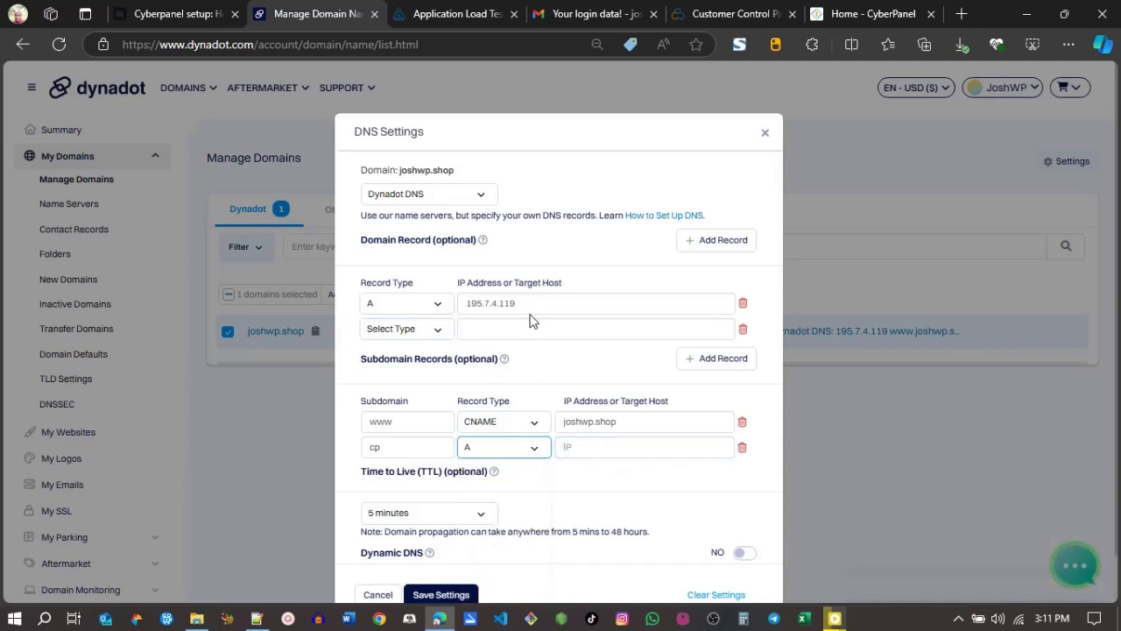
pyautogui.moveTo(531, 305); pyautogui.dragTo(460, 305)
pyautogui.hotkey('ctrl', 'c')
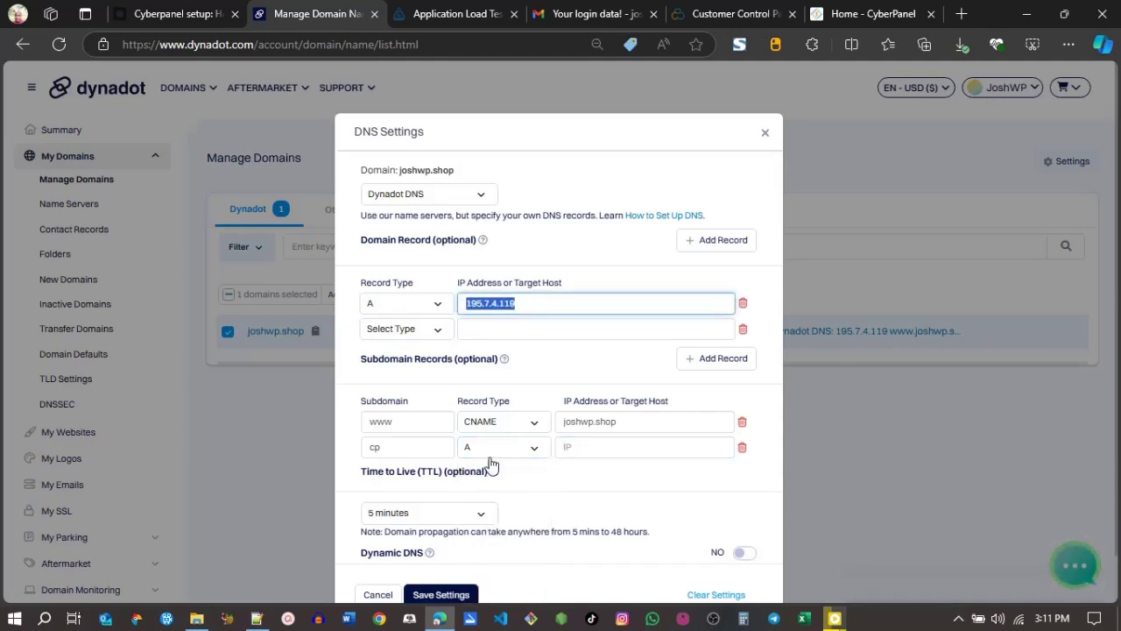
pyautogui.click(591, 446)
pyautogui.hotkey('ctrl', 'v')
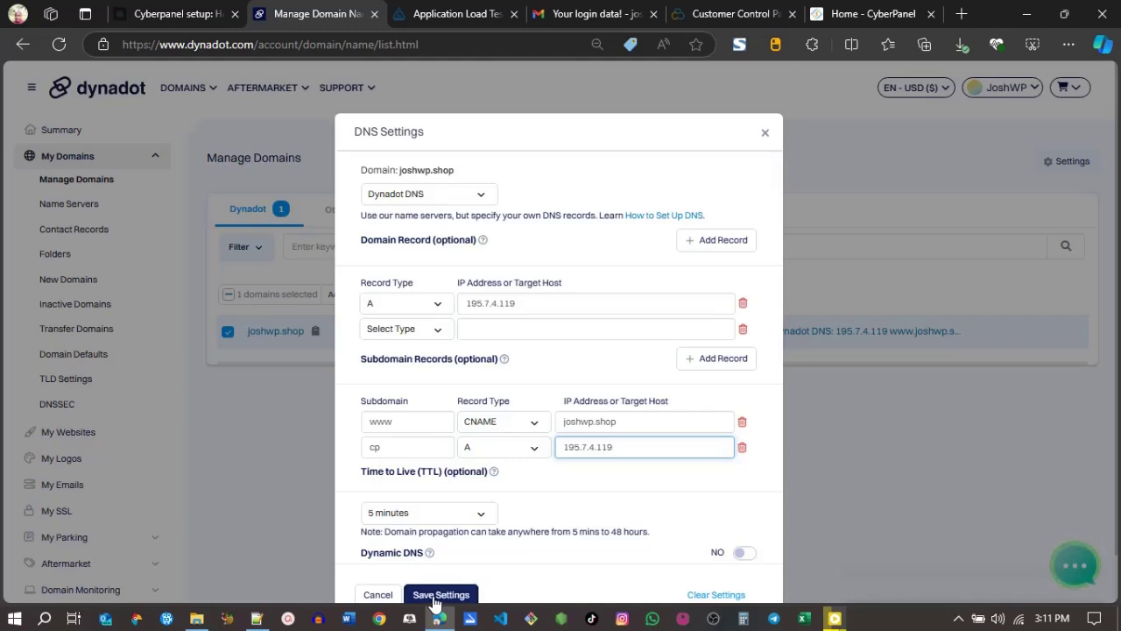
pyautogui.click(440, 595)
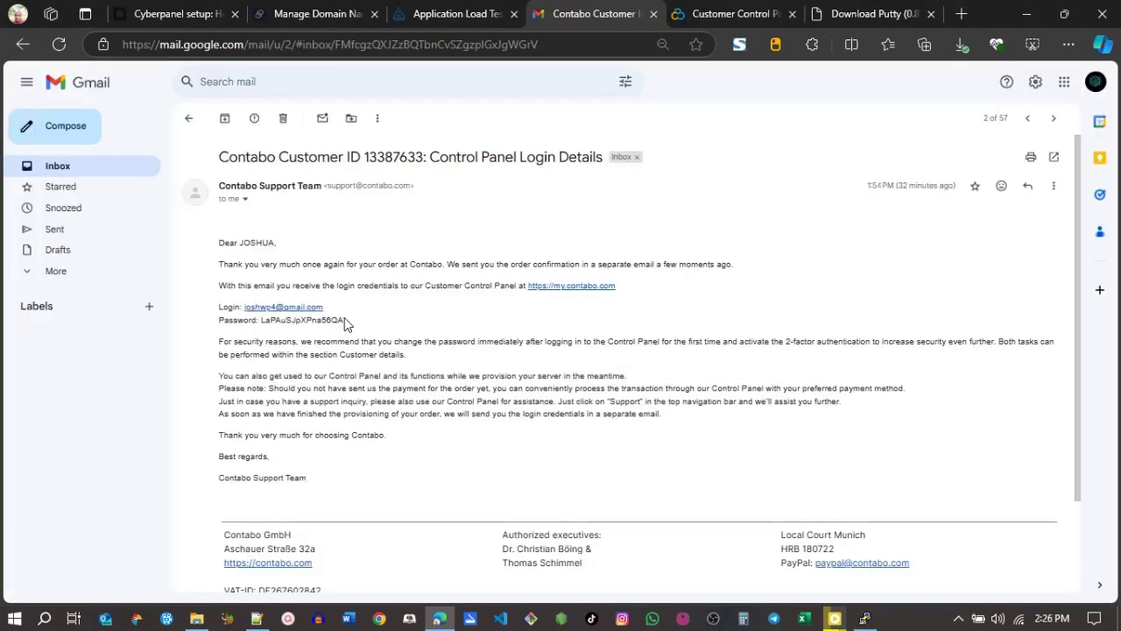
# Step: Log in to the Contabo control panel with the account password, then open customer details and VPS control
pyautogui.moveTo(345, 321); pyautogui.dragTo(261, 318)
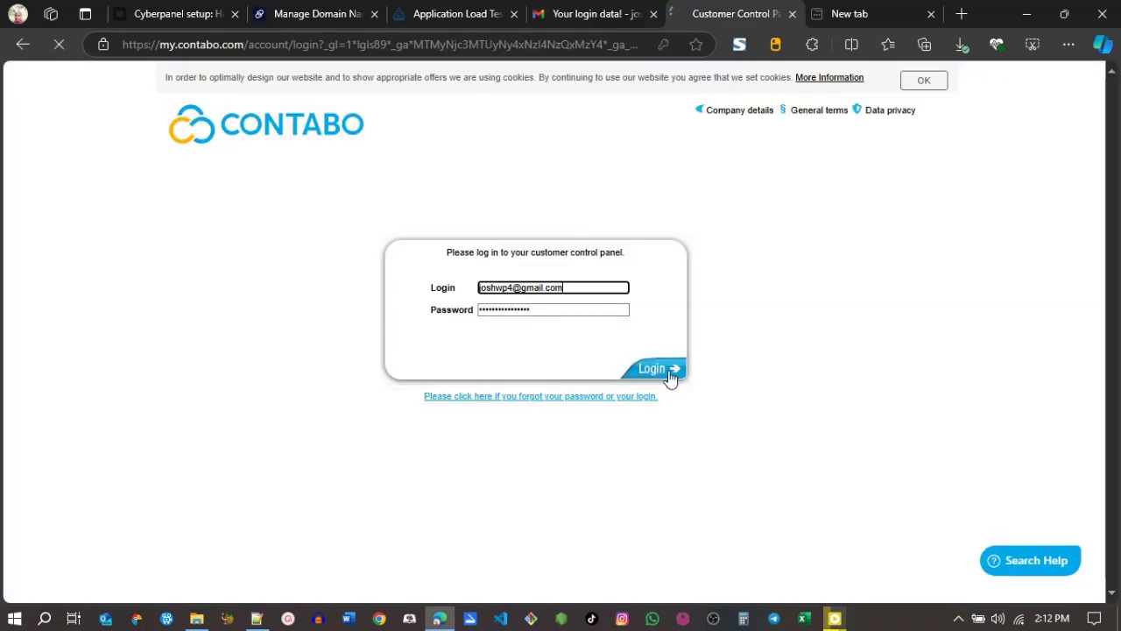
pyautogui.click(656, 340)
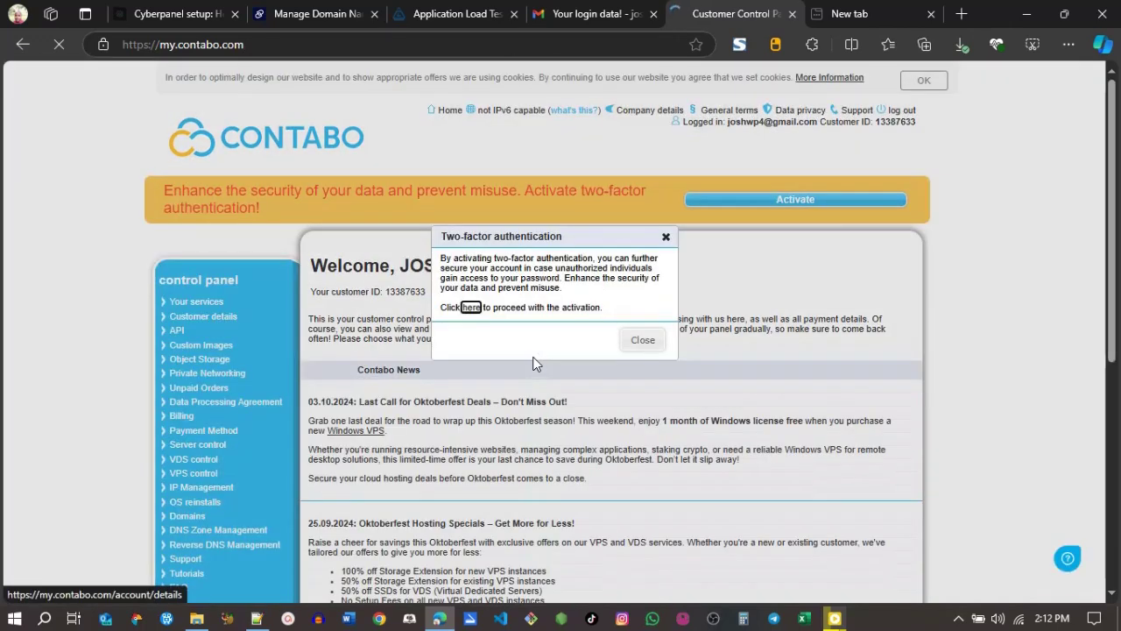
pyautogui.click(470, 310)
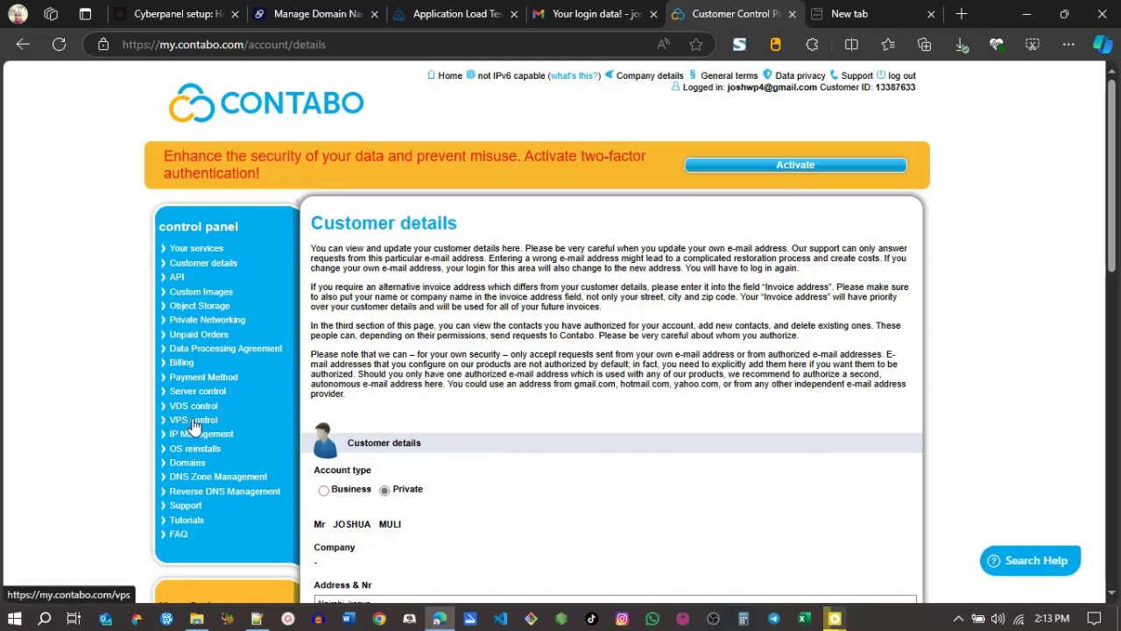
pyautogui.click(191, 421)
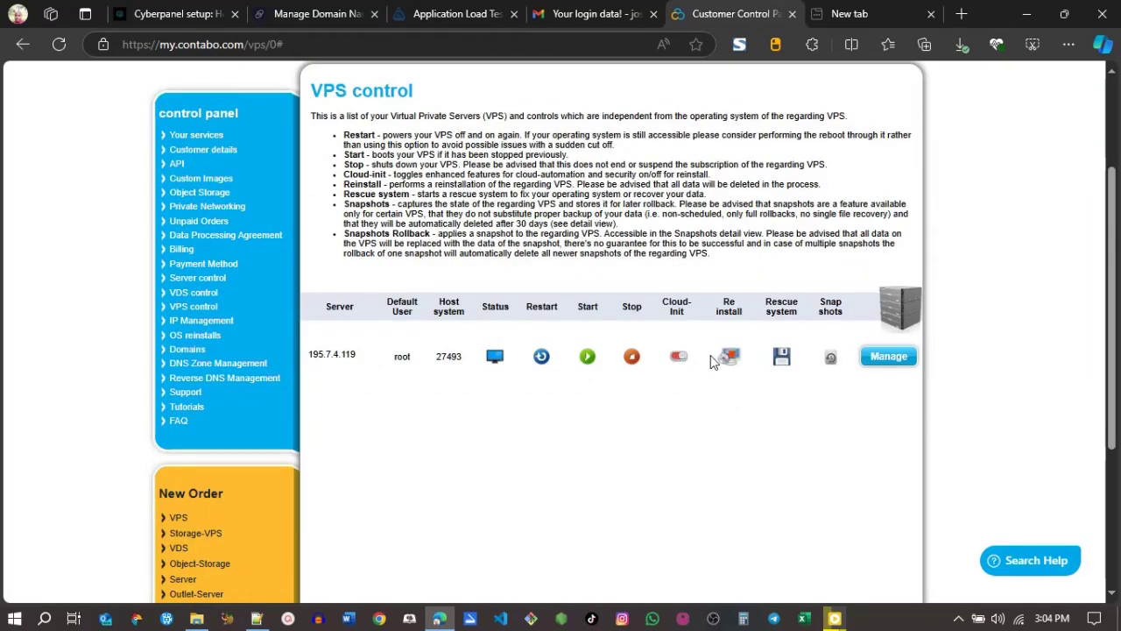
# Step: Expand the Manage options for the 195.7.4.119 VPS in Contabo, then go to the PuTTYgen guide
pyautogui.click(890, 358)
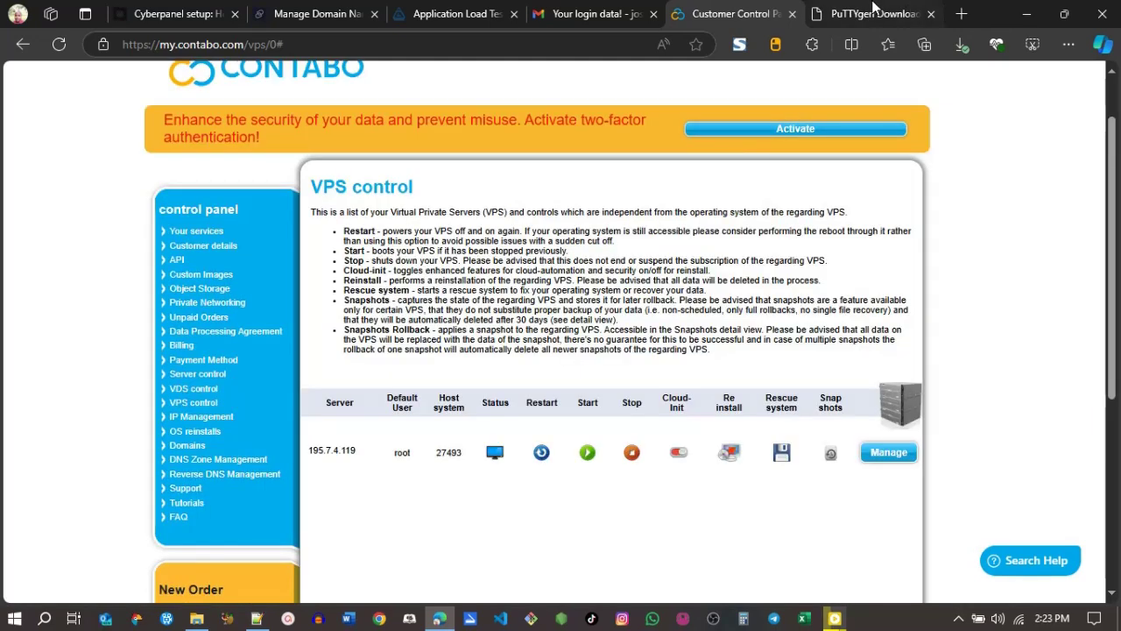
pyautogui.click(868, 10)
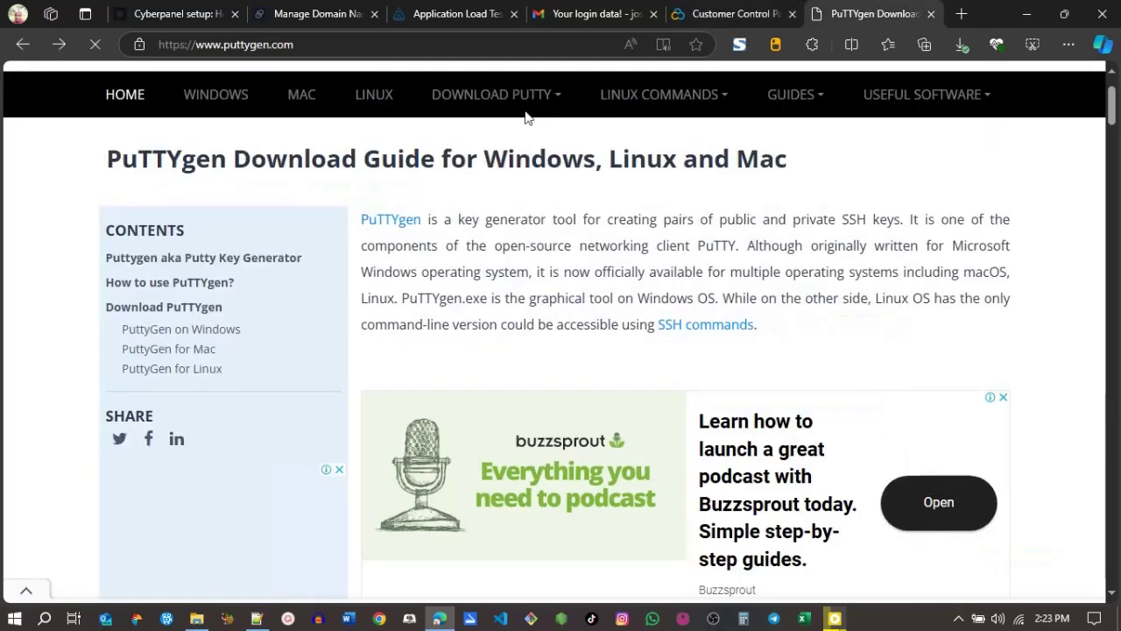
# Step: Reach the PuTTY for Windows MSI installer table, then bring up the local D:\PuTTY folder
pyautogui.moveTo(495, 103)
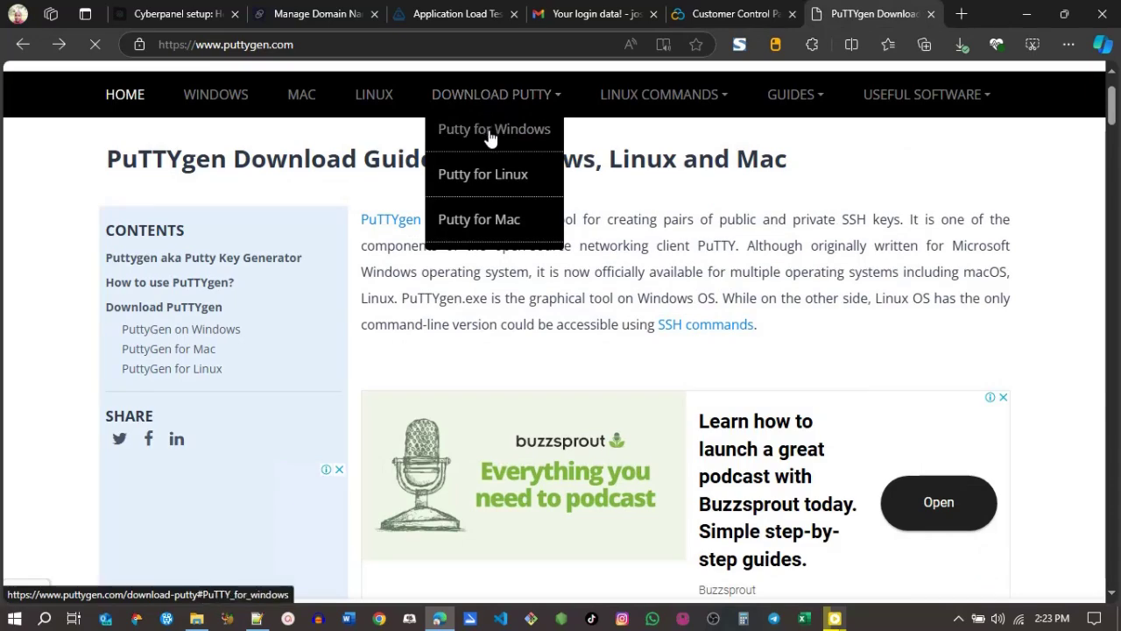
pyautogui.click(491, 131)
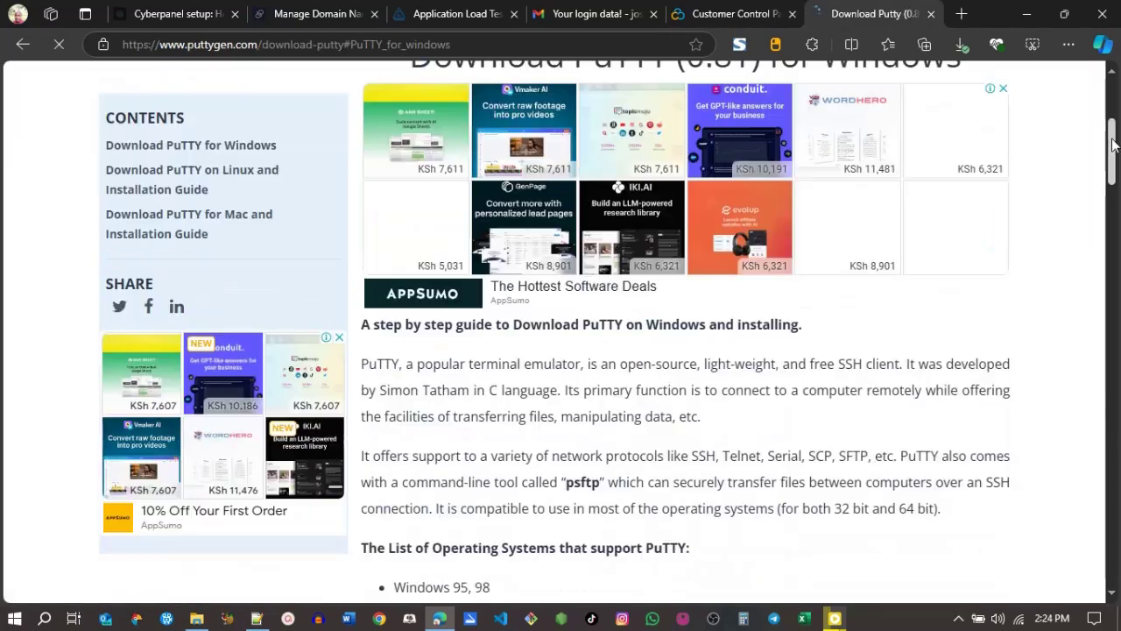
pyautogui.scroll(-5, 1116, 211)
pyautogui.scroll(-8, 1115, 211)
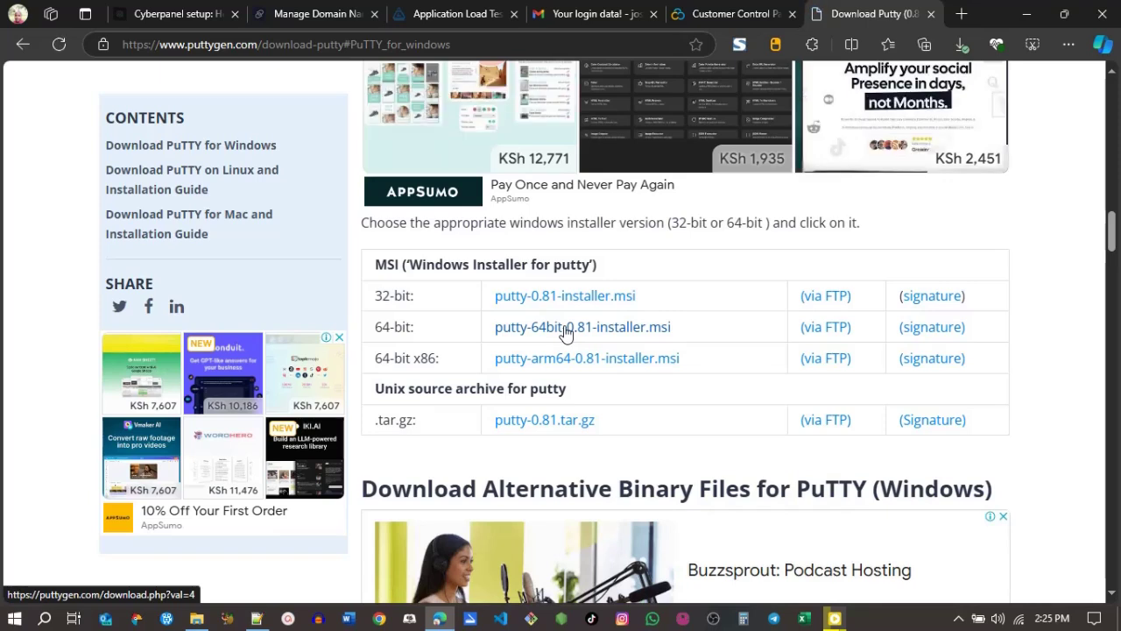
pyautogui.click(197, 618)
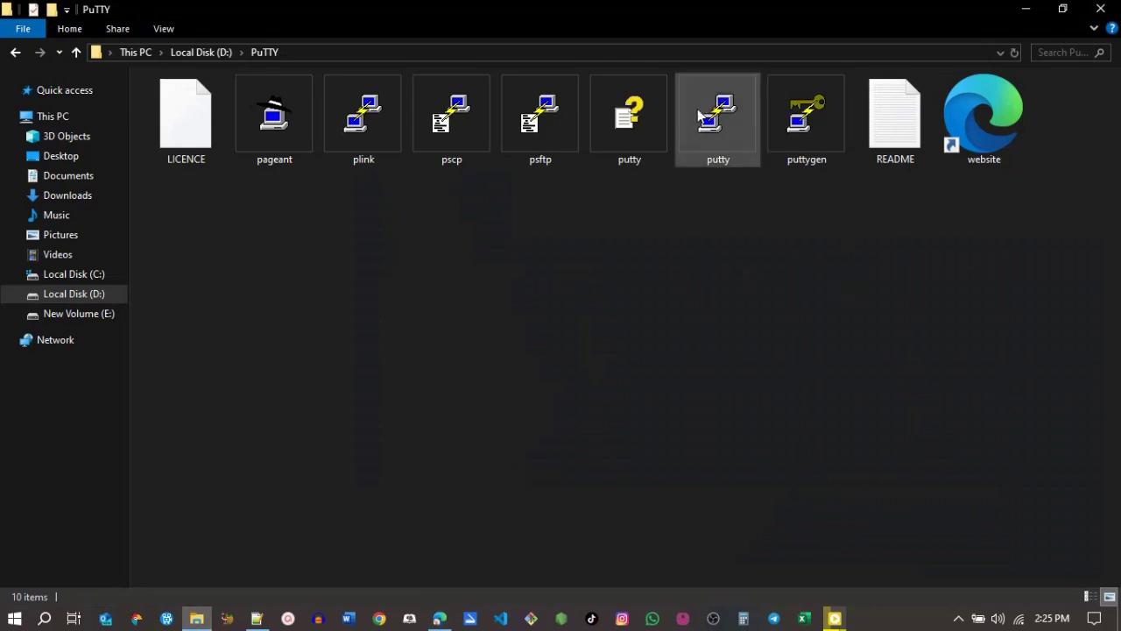
# Step: Launch PuTTY and enter the server IP 195.7.4.119 from Contabo as the host name
pyautogui.doubleClick(716, 122)
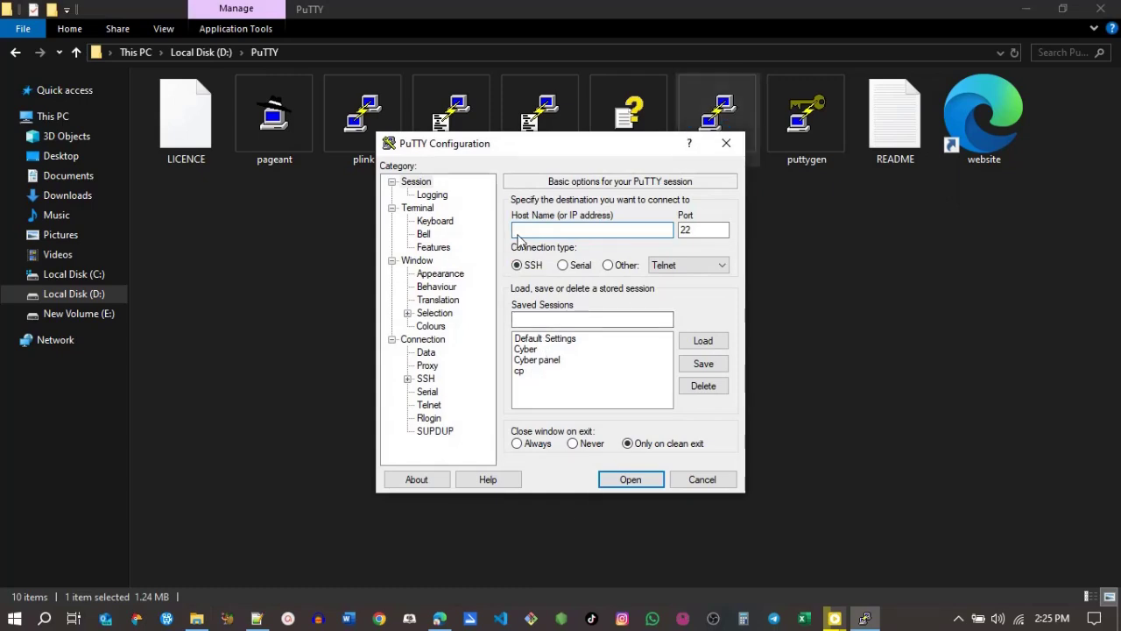
pyautogui.click(439, 618)
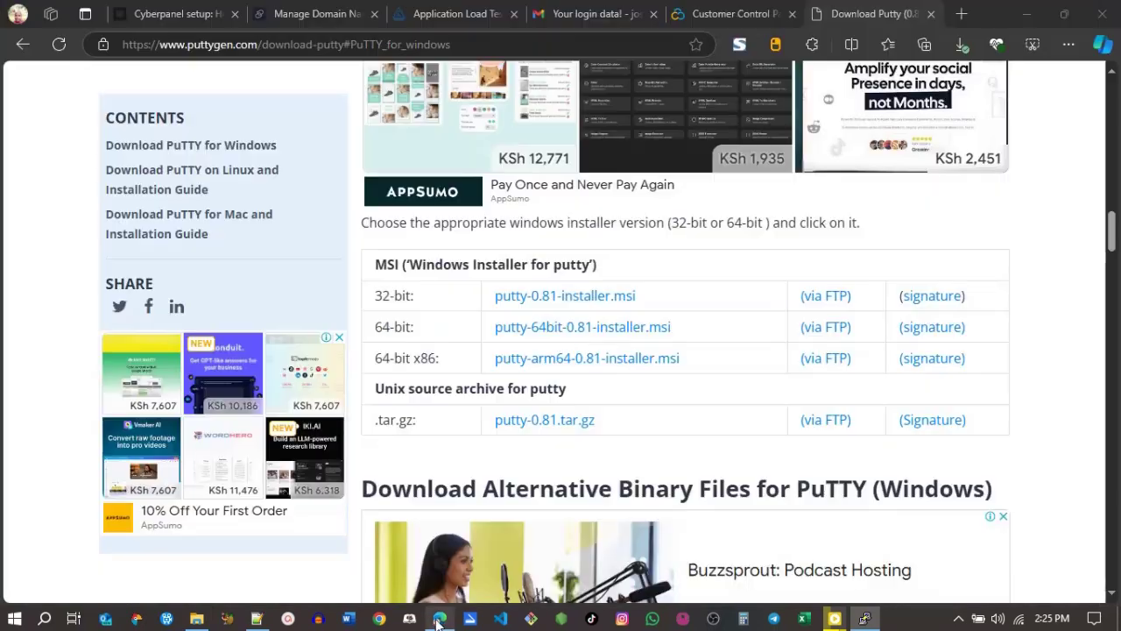
pyautogui.click(676, 12)
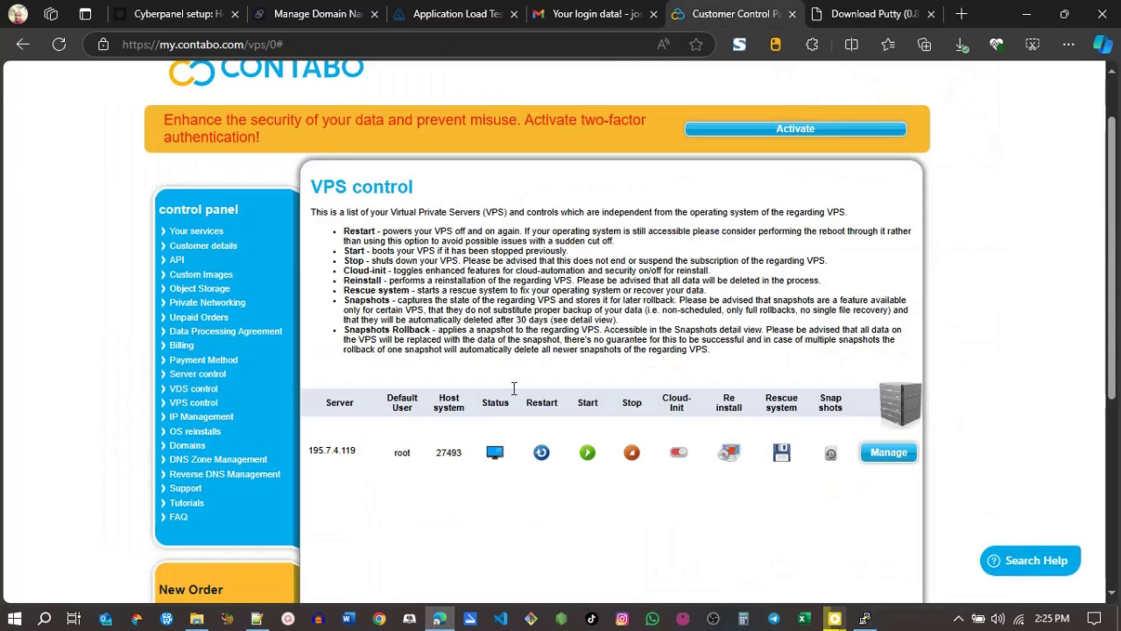
pyautogui.moveTo(353, 450); pyautogui.dragTo(308, 449)
pyautogui.hotkey('ctrl', 'c')
pyautogui.click(864, 618)
pyautogui.hotkey('ctrl', 'v')
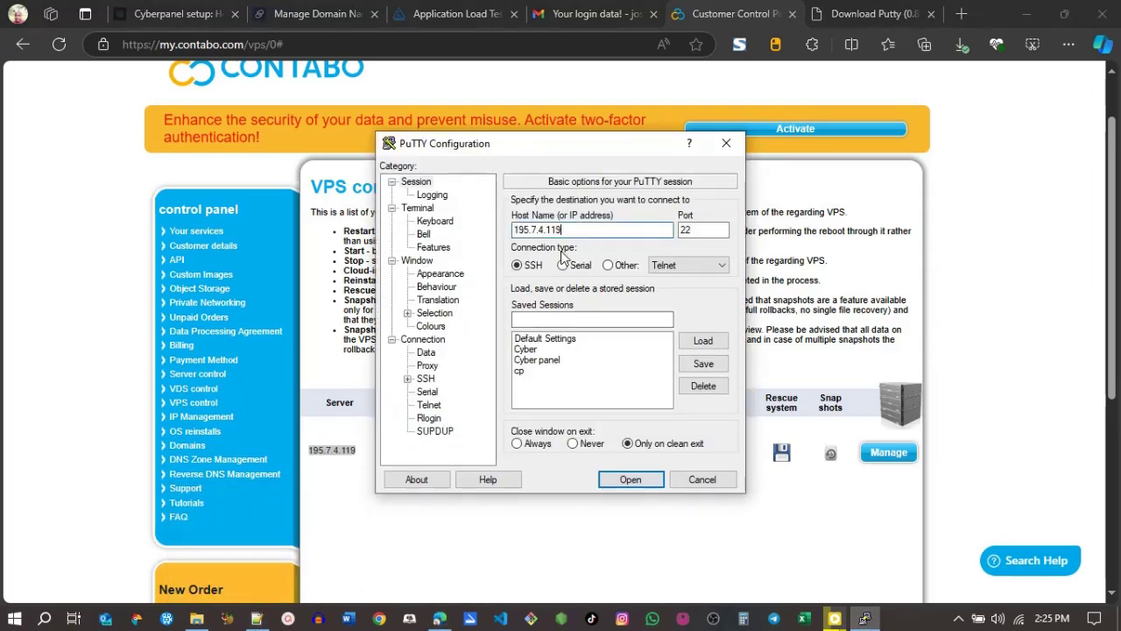
# Step: Save the connection as the 'Contabo' session and open it
pyautogui.click(543, 319)
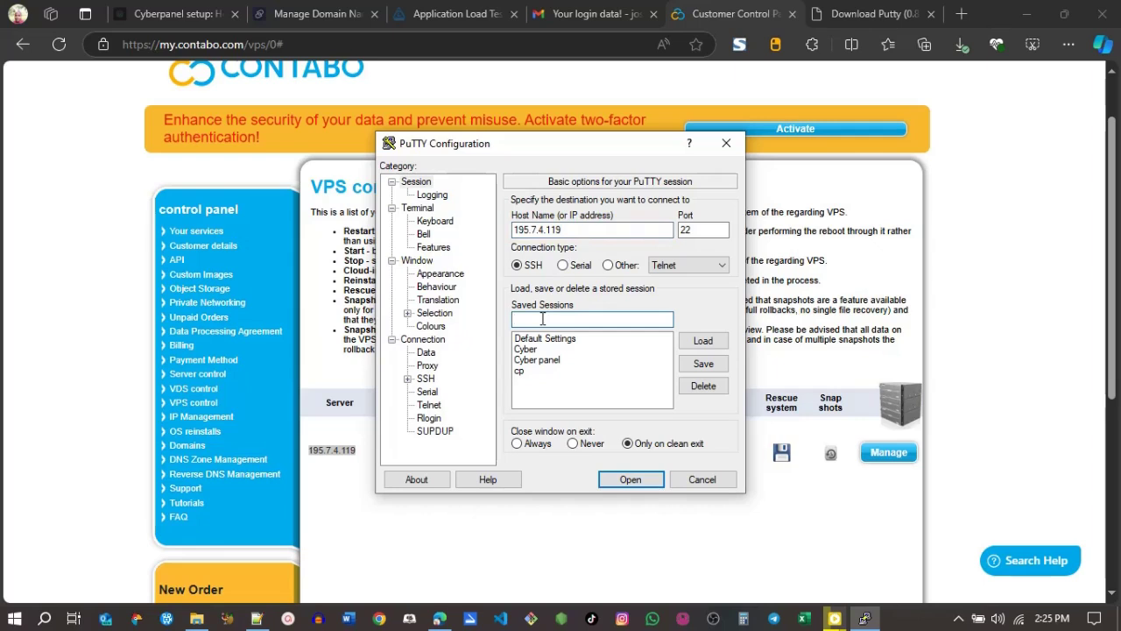
pyautogui.write('Co')
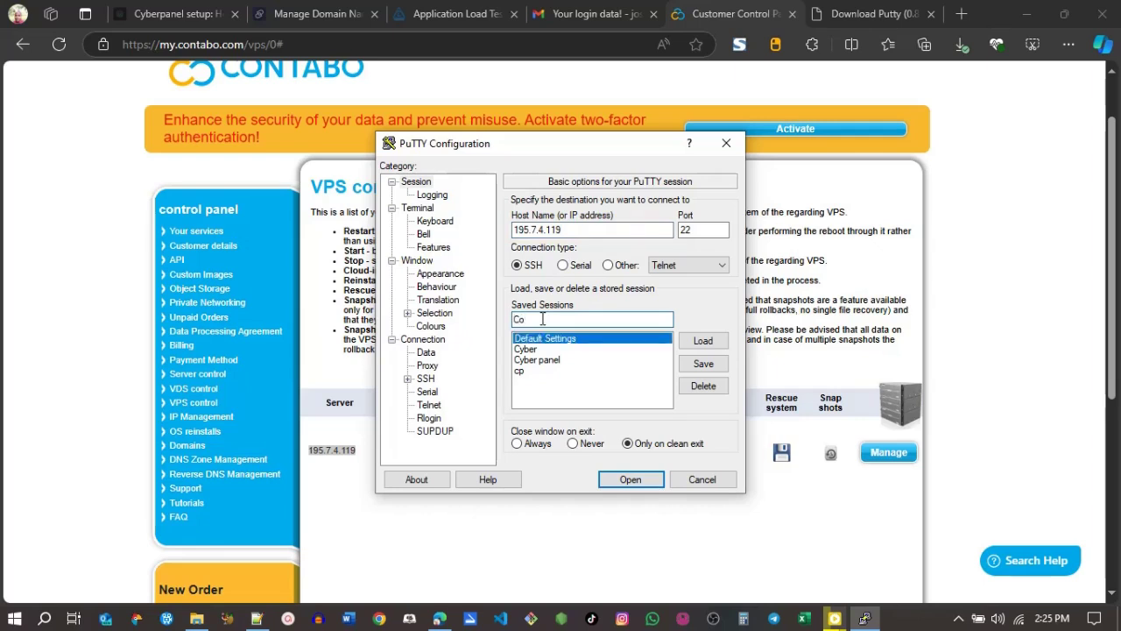
pyautogui.write('ntabo')
pyautogui.click(703, 365)
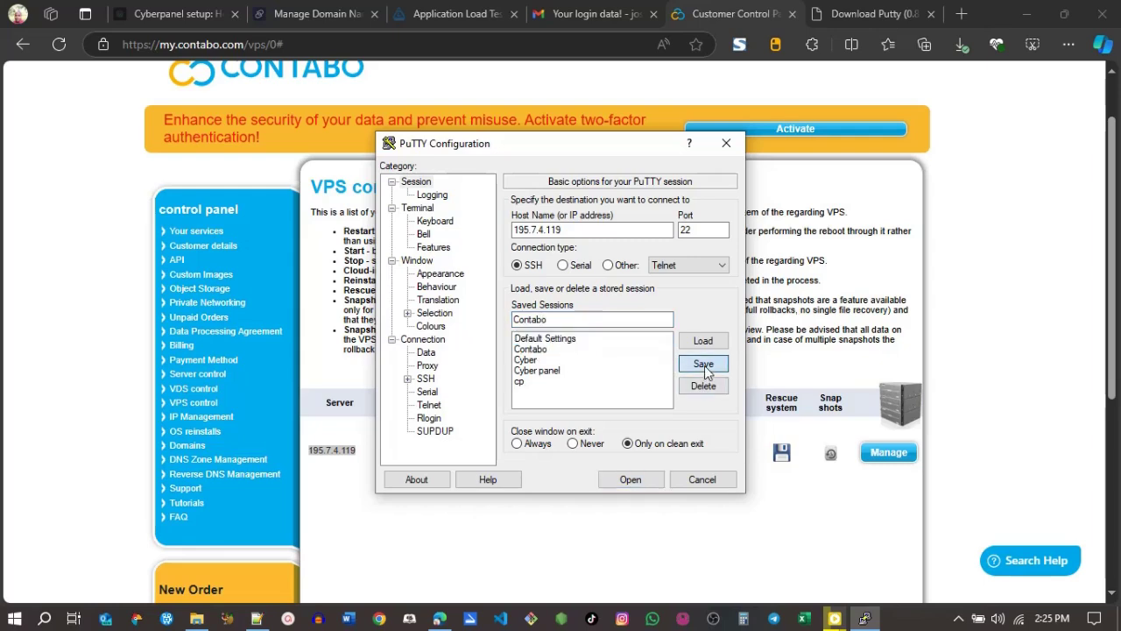
pyautogui.click(628, 483)
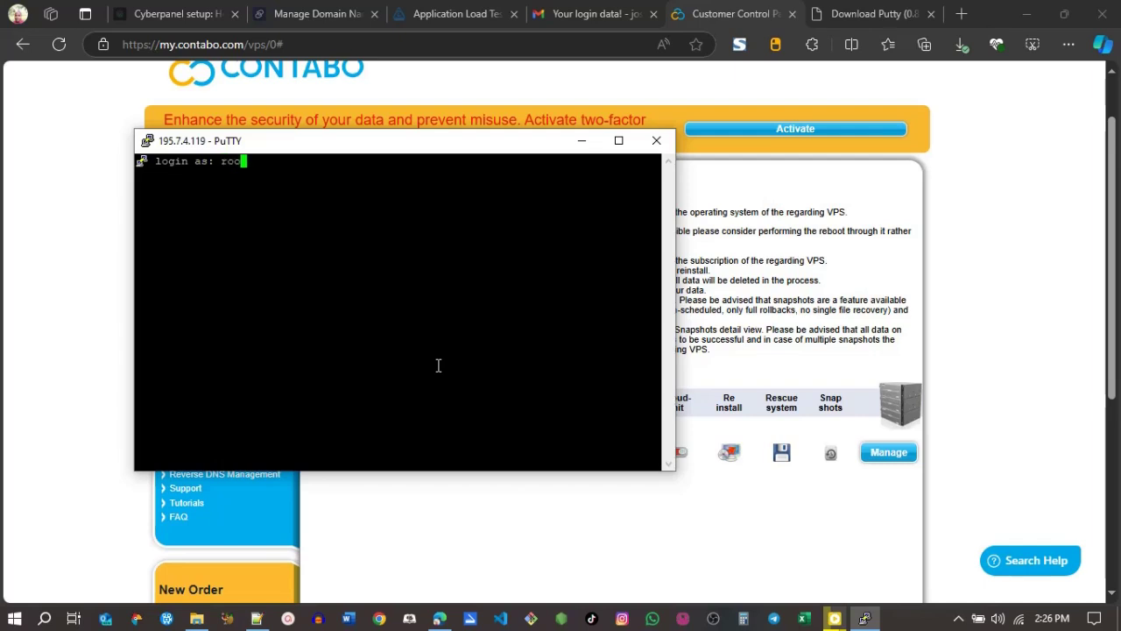
# Step: Log in to the server as root at the login prompt
pyautogui.press('Return')
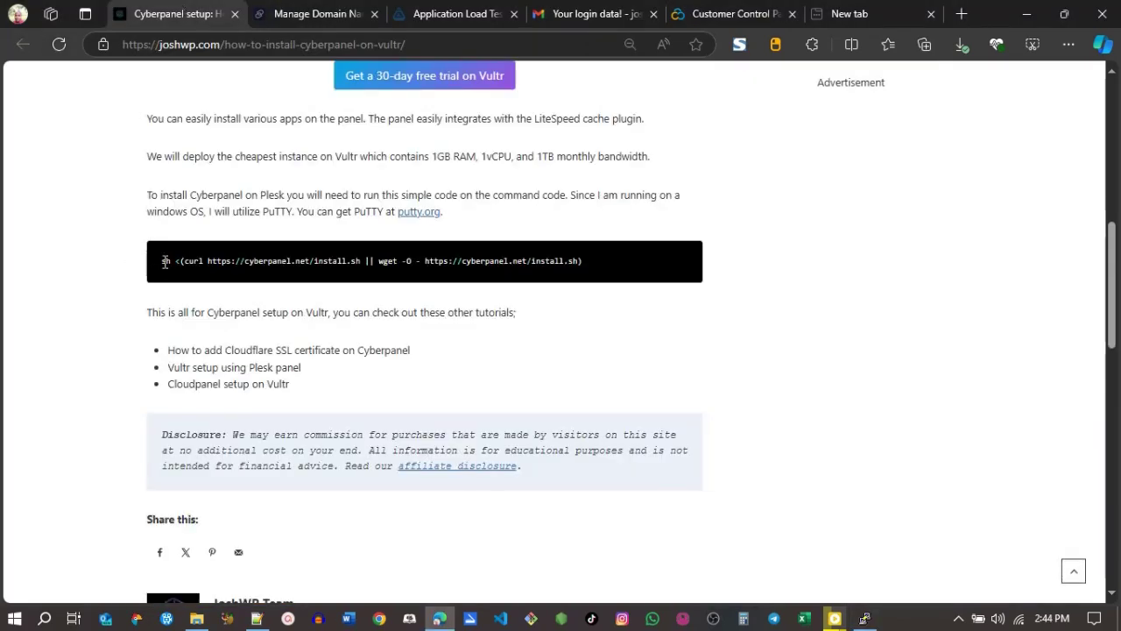
# Step: Copy the CyberPanel install.sh command, run it in PuTTY, and enlarge the terminal window
pyautogui.tripleClick(162, 262)
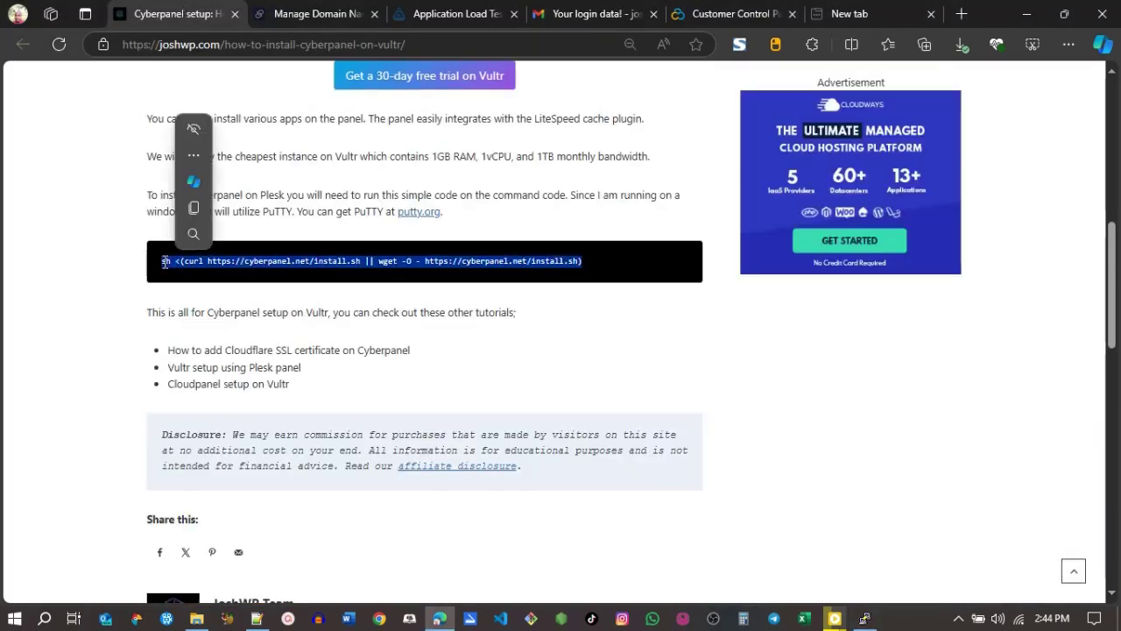
pyautogui.click(183, 204)
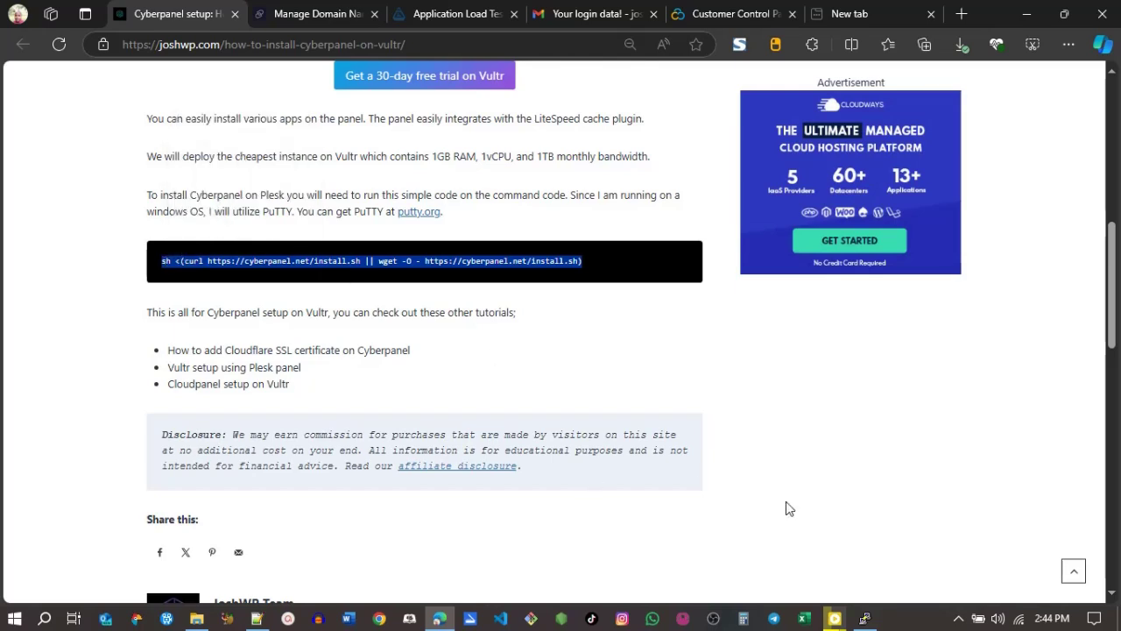
pyautogui.click(865, 618)
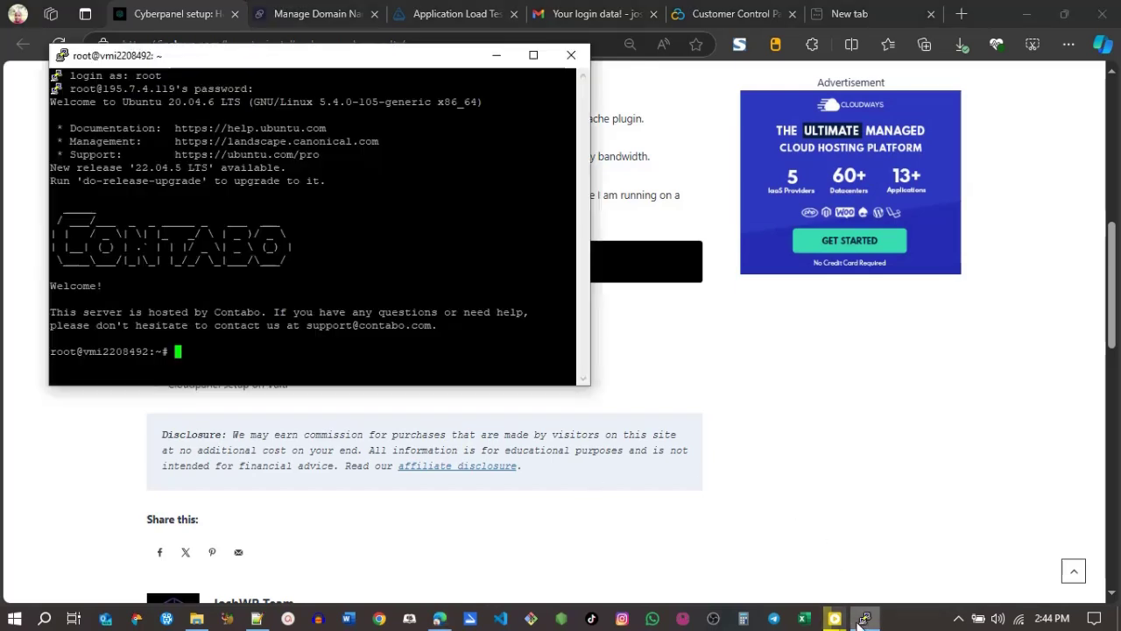
pyautogui.rightClick(198, 349)
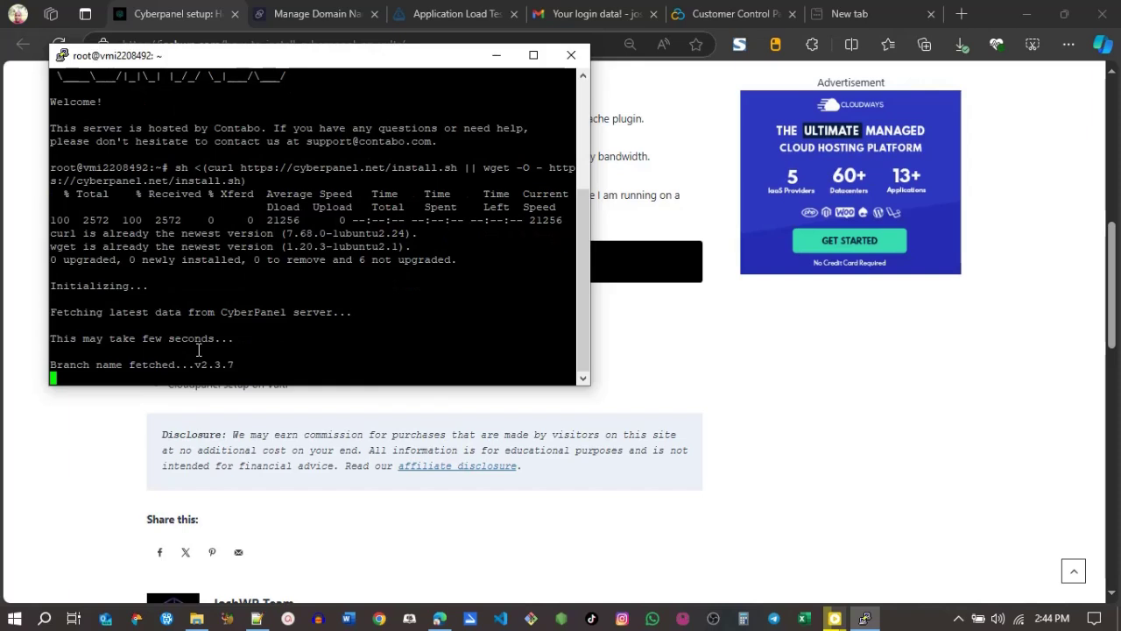
pyautogui.moveTo(589, 385); pyautogui.dragTo(794, 514)
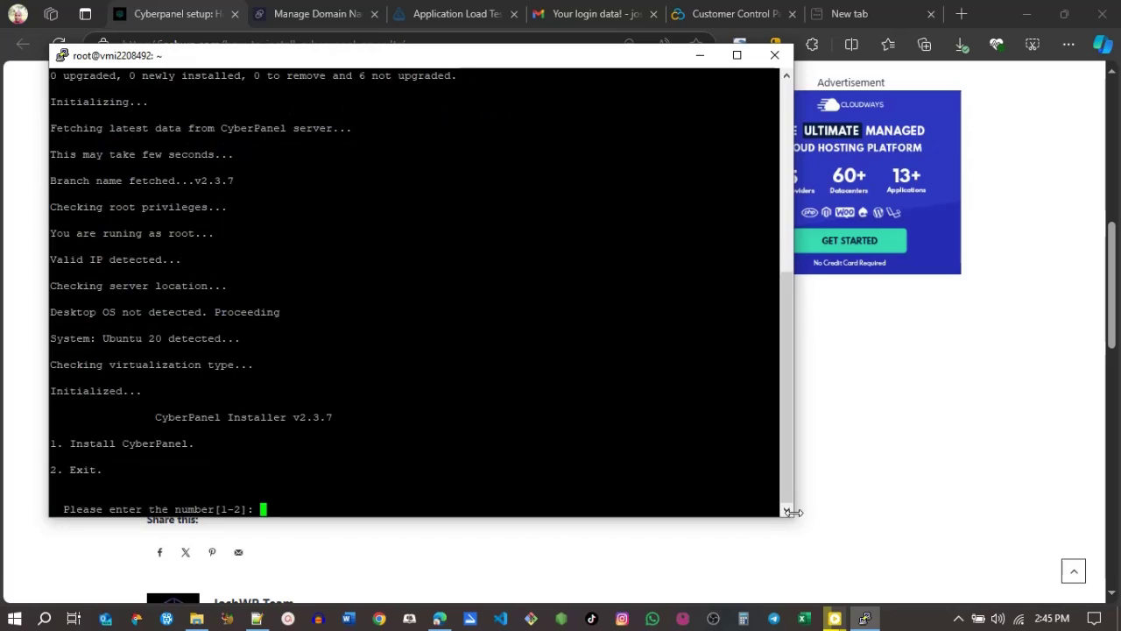
# Step: Choose Install CyberPanel with OpenLiteSpeed, confirm full installation, and keep local MySQL
pyautogui.write('1')
pyautogui.press('Return')
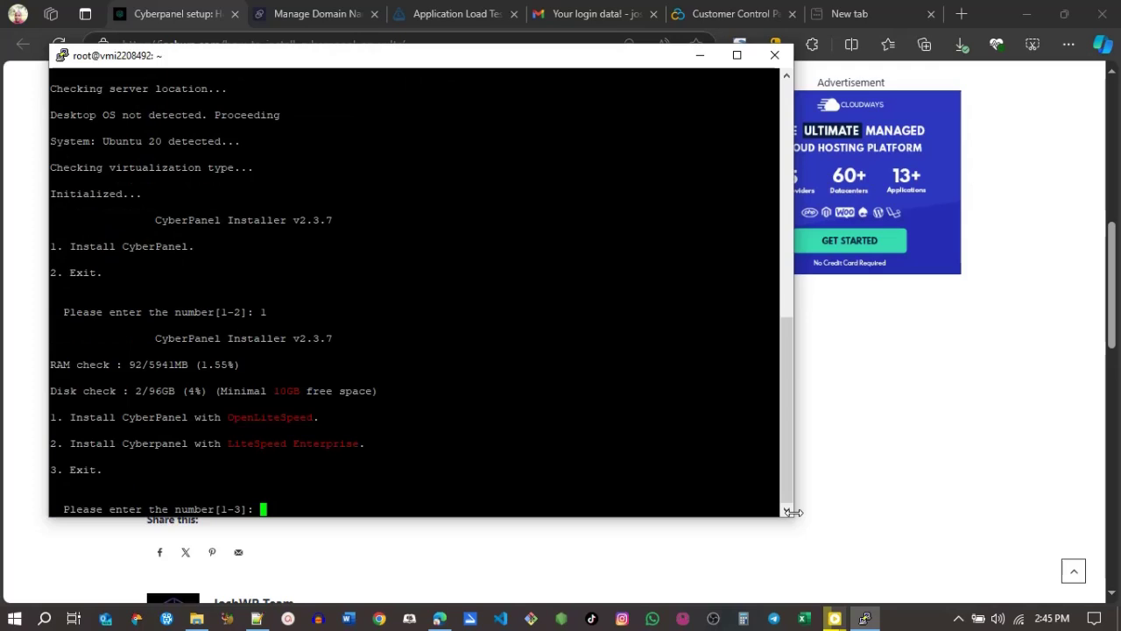
pyautogui.write('1')
pyautogui.press('Return')
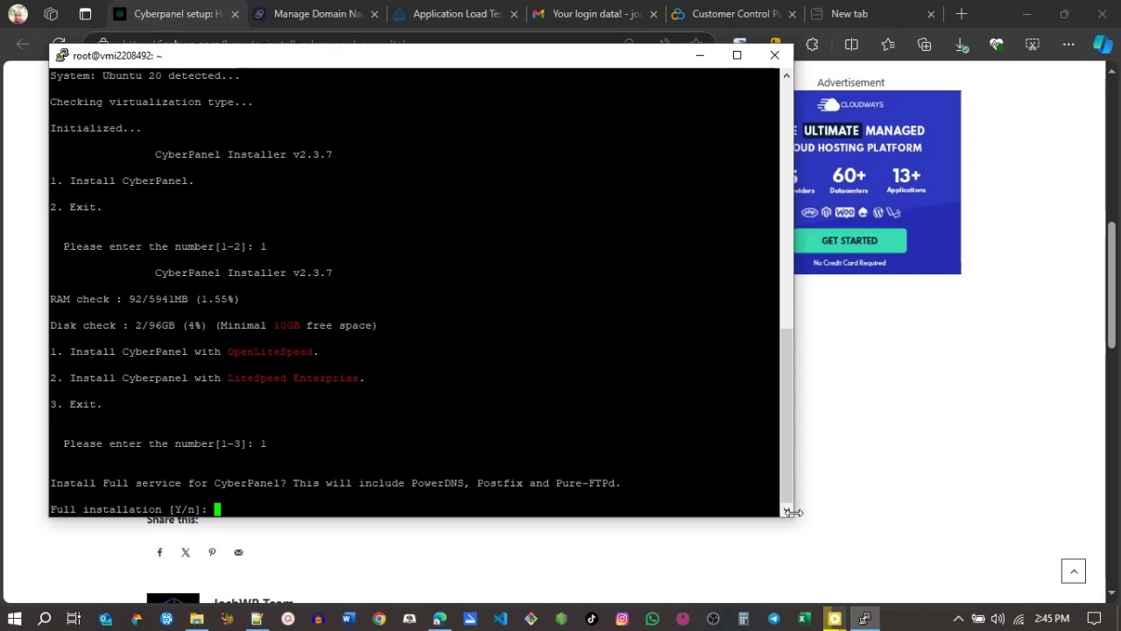
pyautogui.write('Y')
pyautogui.press('Return')
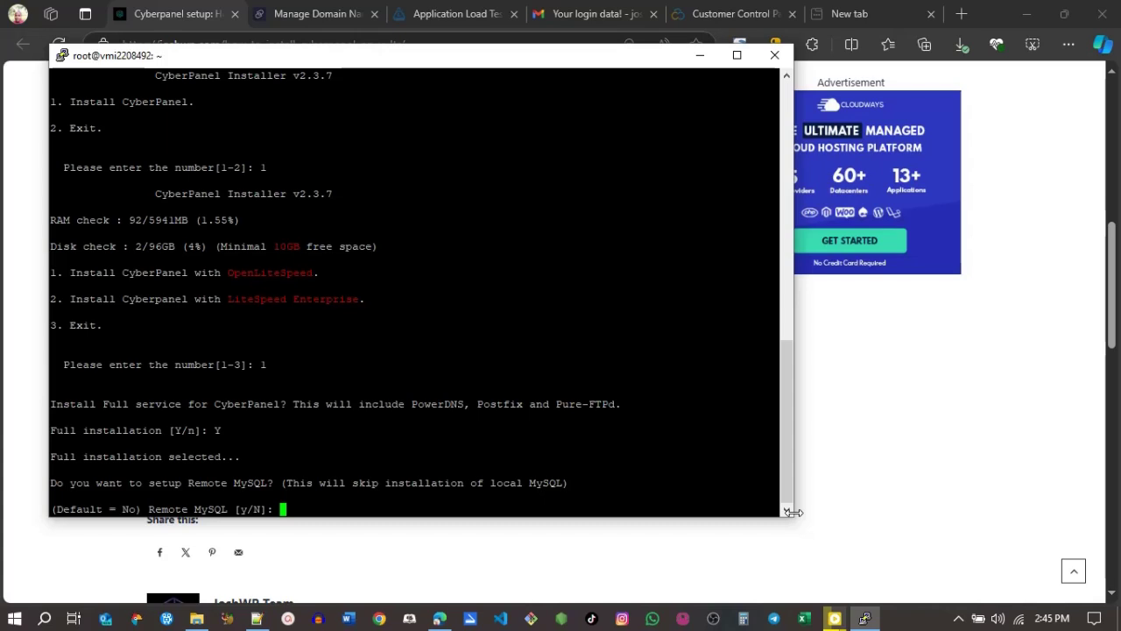
pyautogui.write('N')
pyautogui.press('Return')
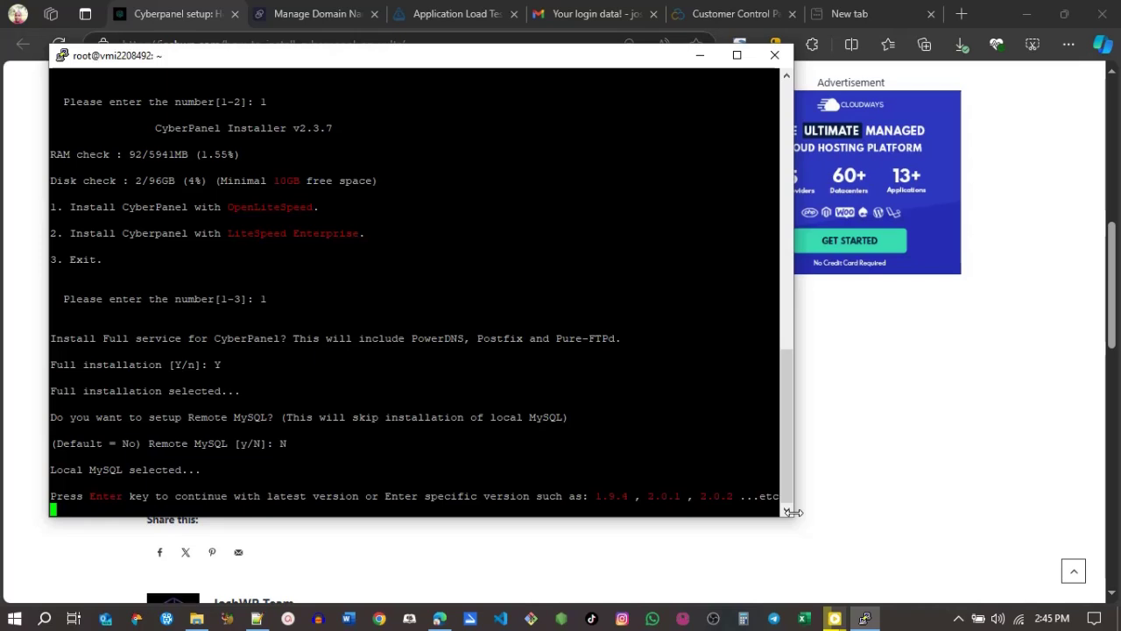
# Step: Accept the latest version and default admin password, and install Memcached and Redis
pyautogui.press('Return')
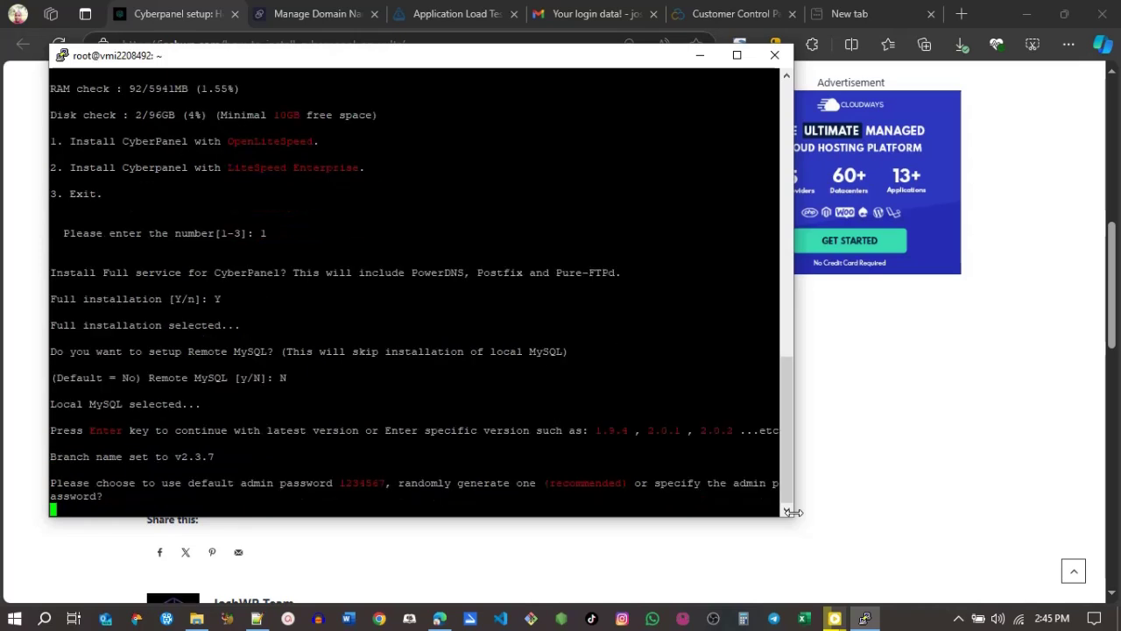
pyautogui.press('Return')
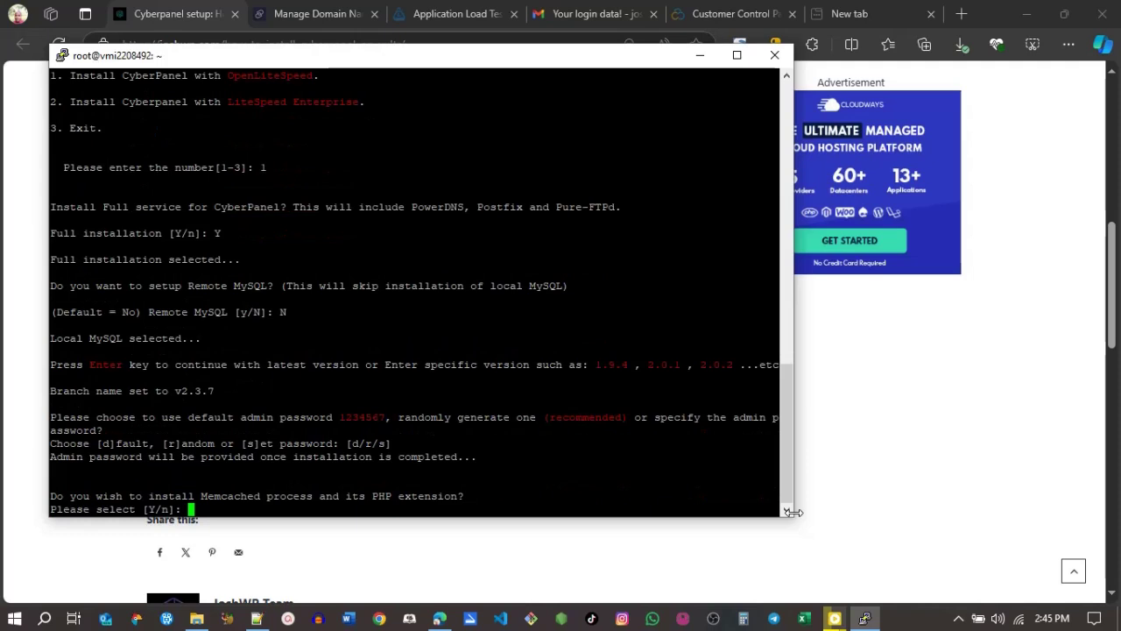
pyautogui.write('Y')
pyautogui.press('Return')
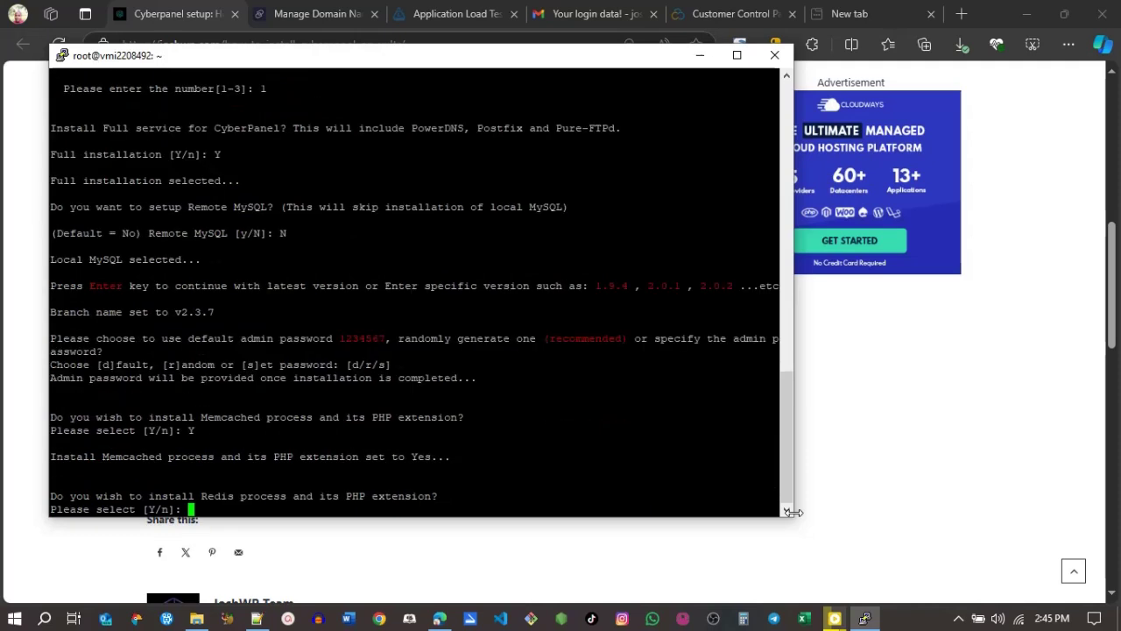
pyautogui.write('Y')
pyautogui.press('Return')
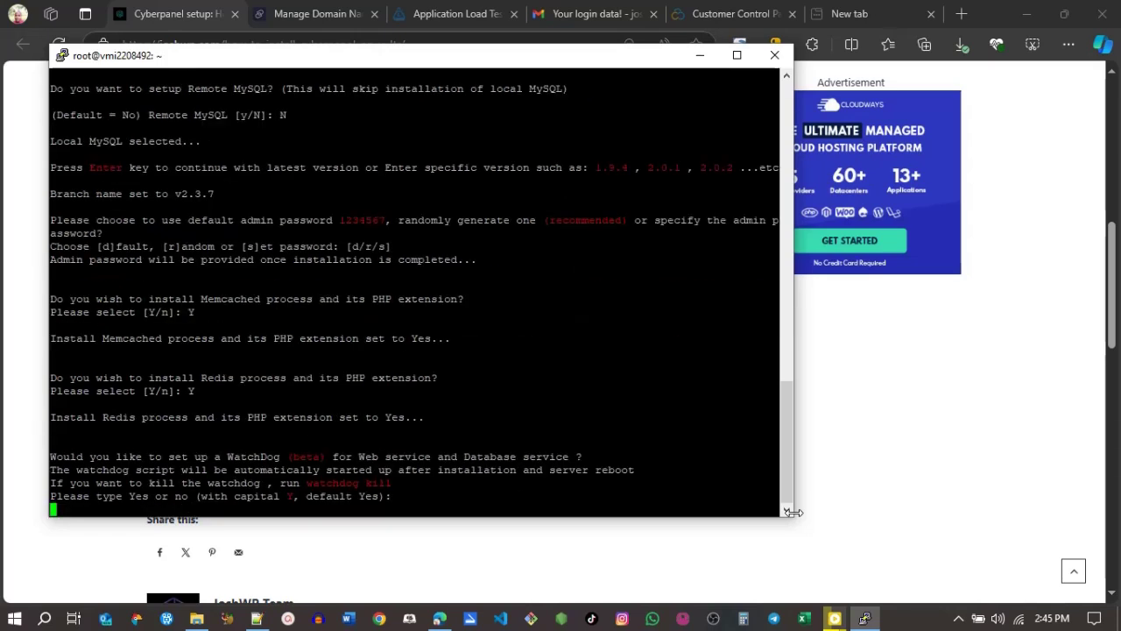
# Step: Answer 'Yes' to enabling the WatchDog, correcting the mistyped answer
pyautogui.write('Y')
pyautogui.press('Return')
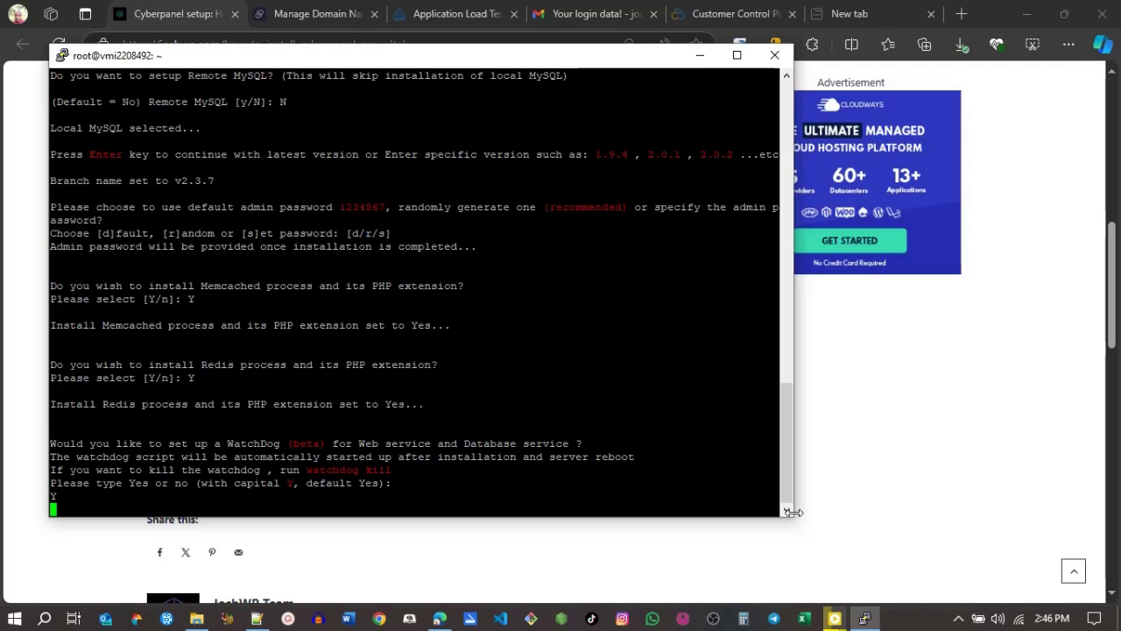
pyautogui.write('YES')
pyautogui.press('BackSpace')
pyautogui.press('BackSpace')
pyautogui.write('es')
pyautogui.press('Return')
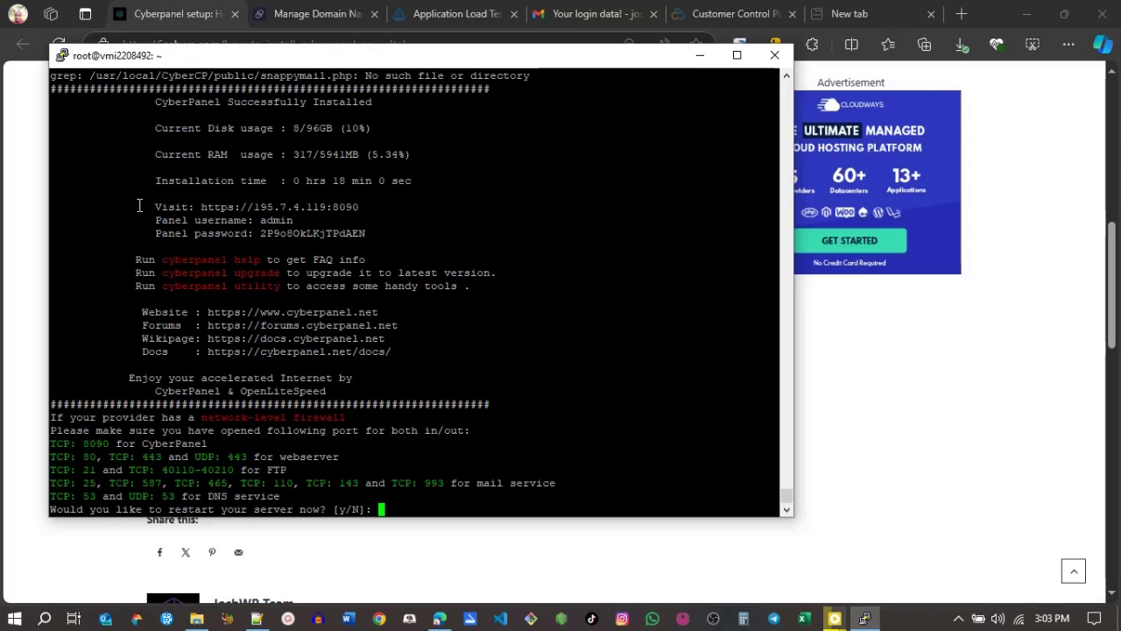
# Step: Select the panel URL and login details in the install summary, then bring up KEYWORD URLS.txt
pyautogui.moveTo(138, 205); pyautogui.dragTo(417, 353)
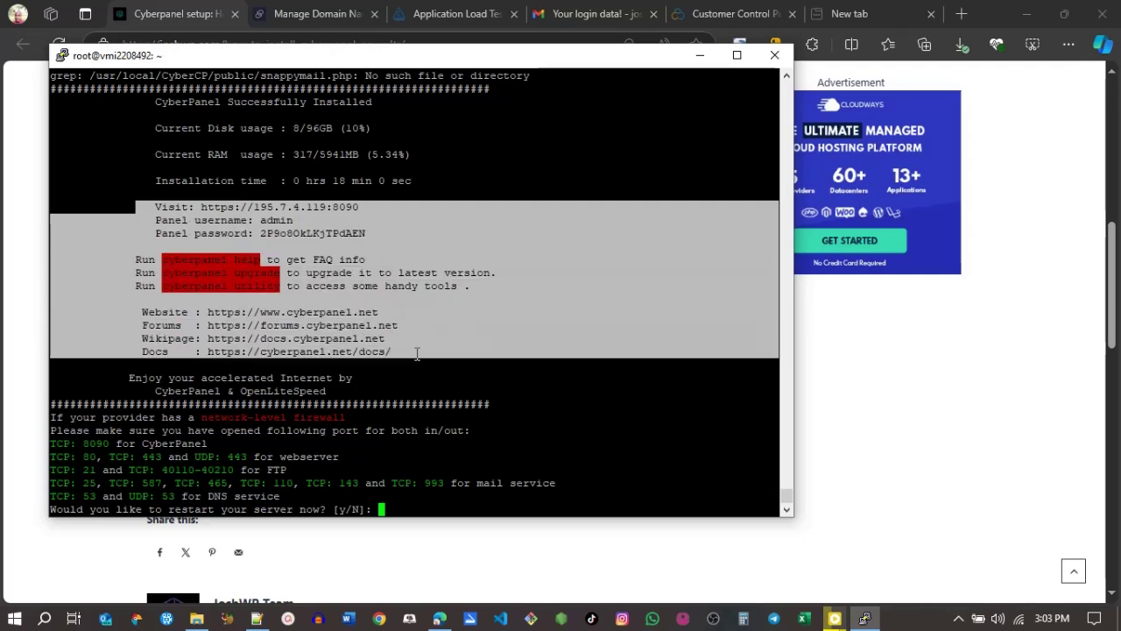
pyautogui.click(257, 618)
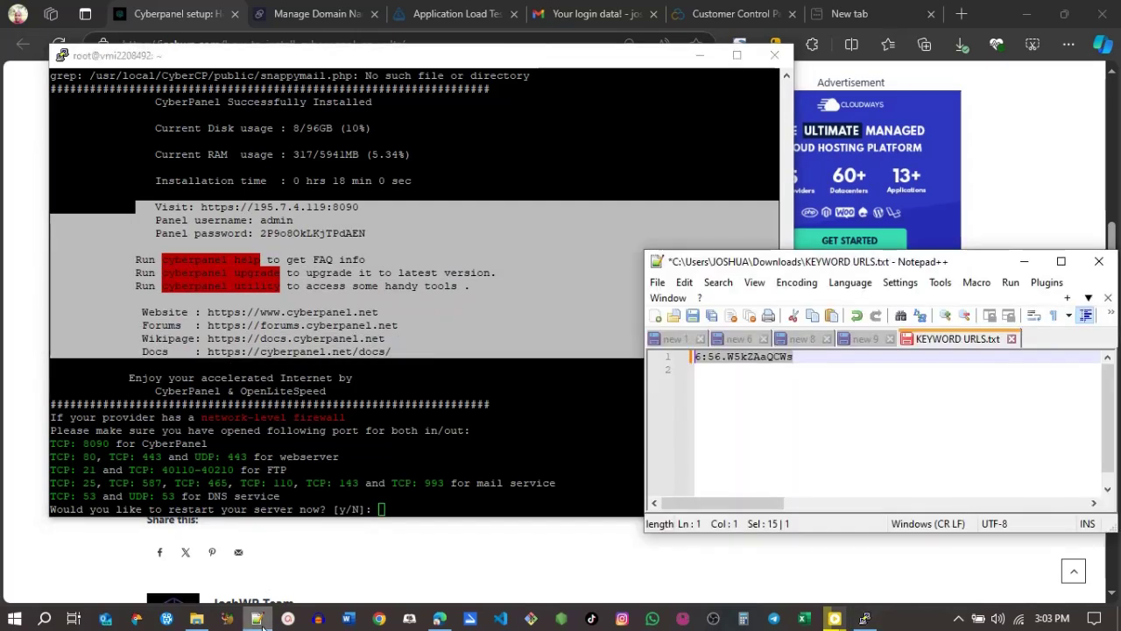
# Step: Paste the CyberPanel address and login details onto line 2 of KEYWORD URLS.txt
pyautogui.click(729, 383)
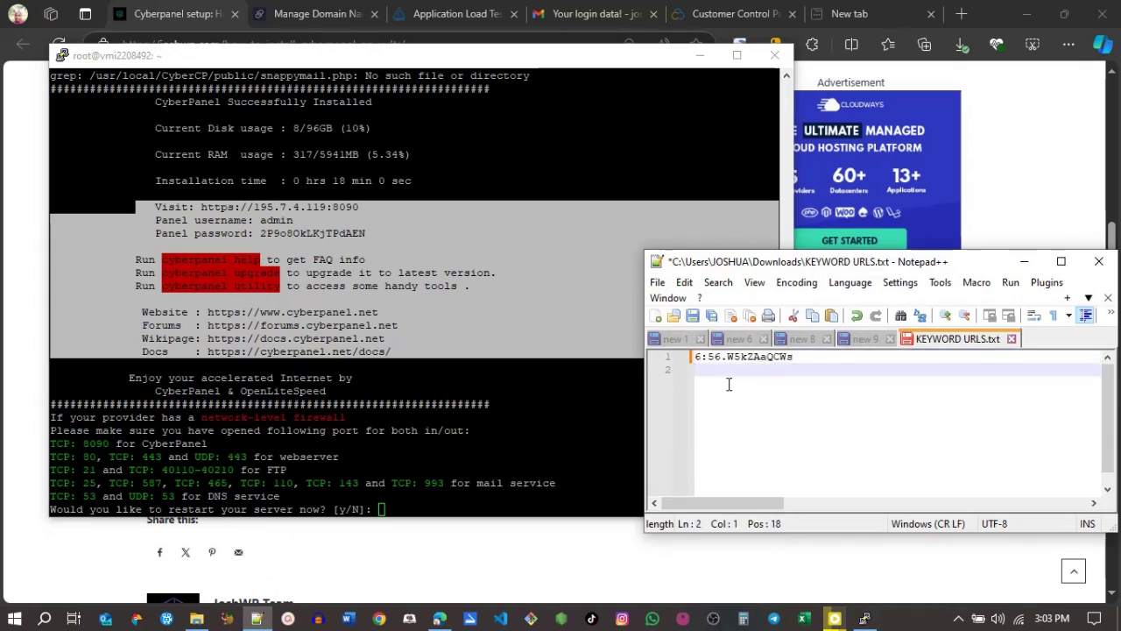
pyautogui.hotkey('ctrl', 'v')
pyautogui.scroll(1, 728, 384)
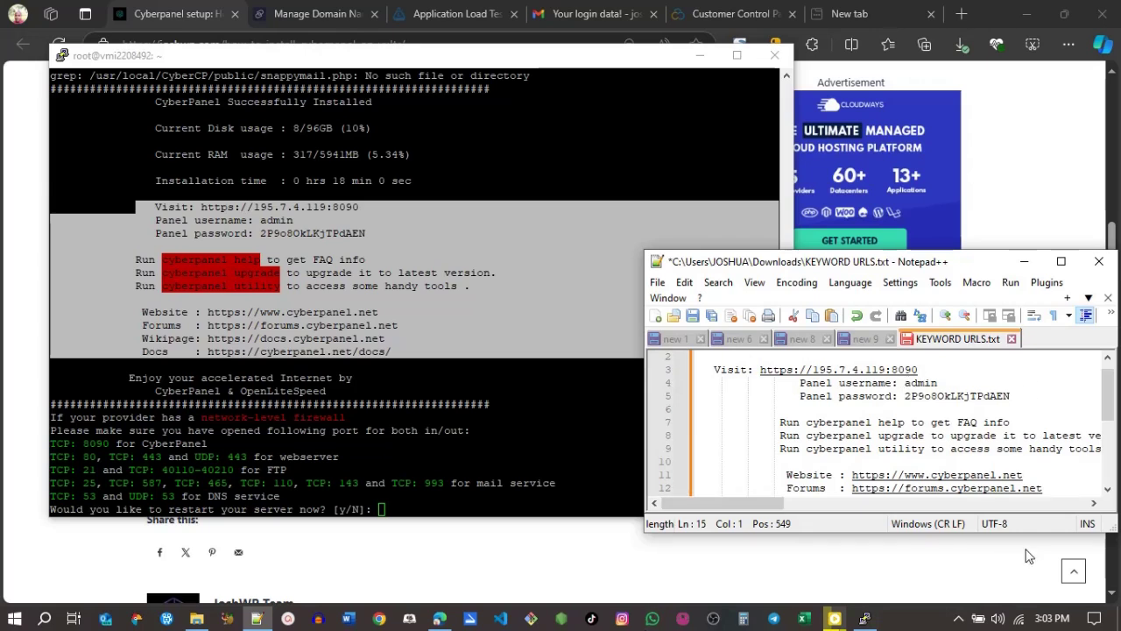
# Step: Confirm the server restart with y and dismiss PuTTY's lost-connection error
pyautogui.click(1024, 263)
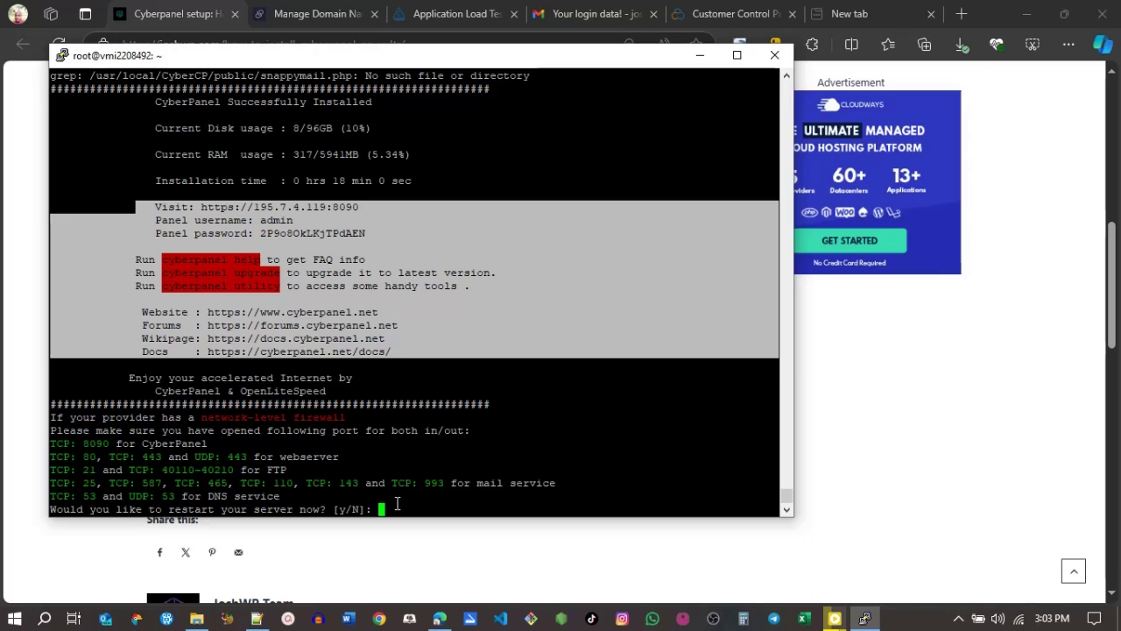
pyautogui.write('y')
pyautogui.press('Return')
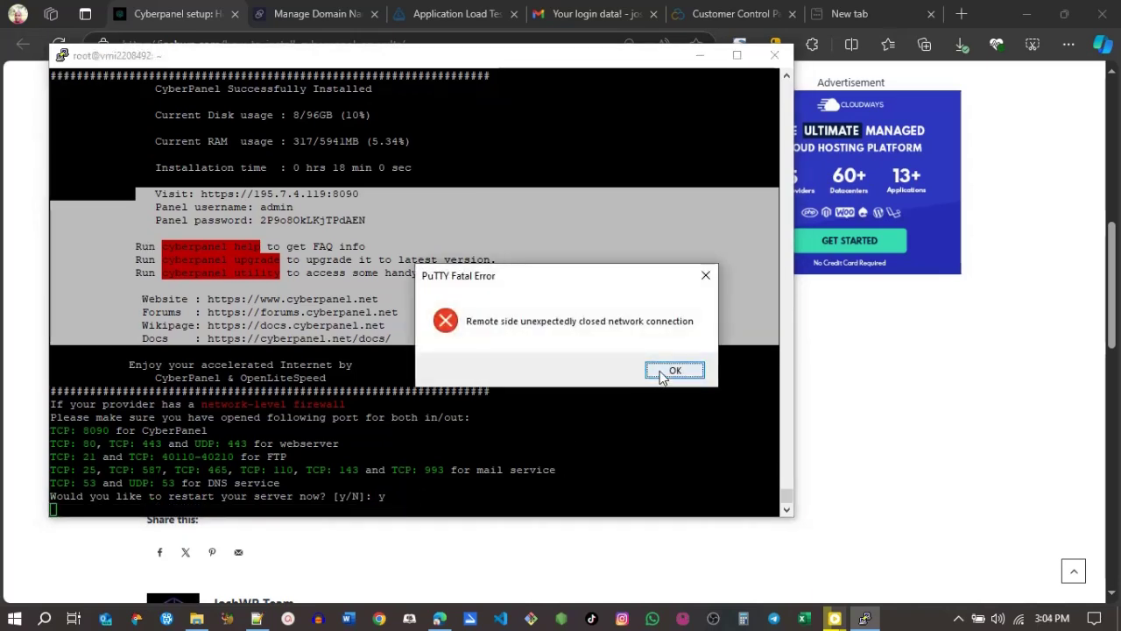
pyautogui.click(672, 370)
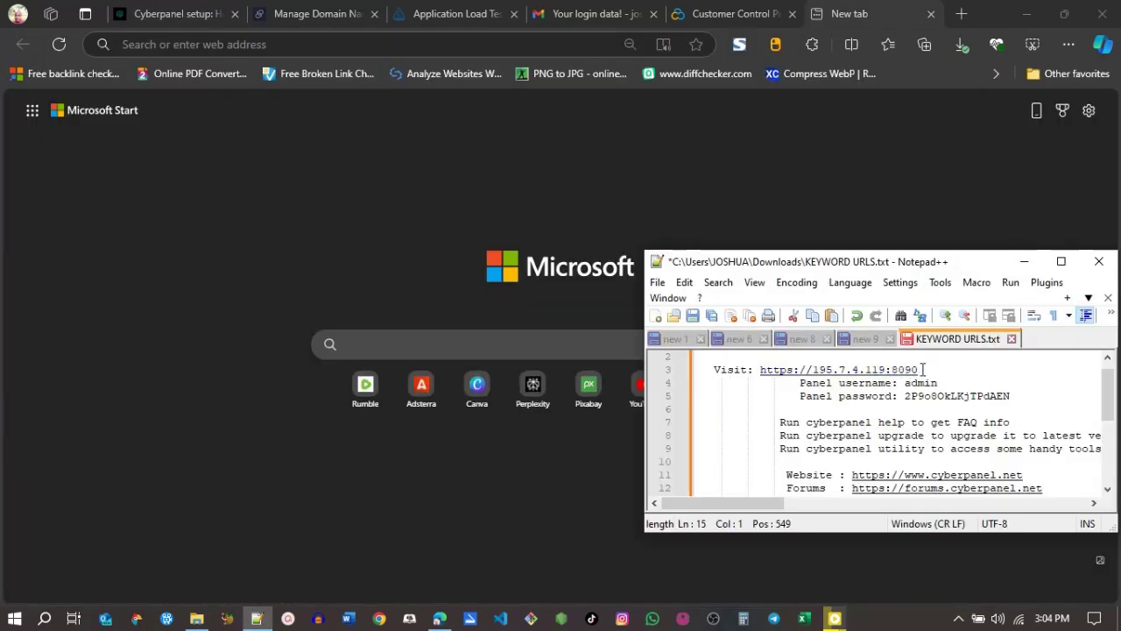
pyautogui.moveTo(922, 368); pyautogui.dragTo(760, 369)
pyautogui.hotkey('ctrl', 'c')
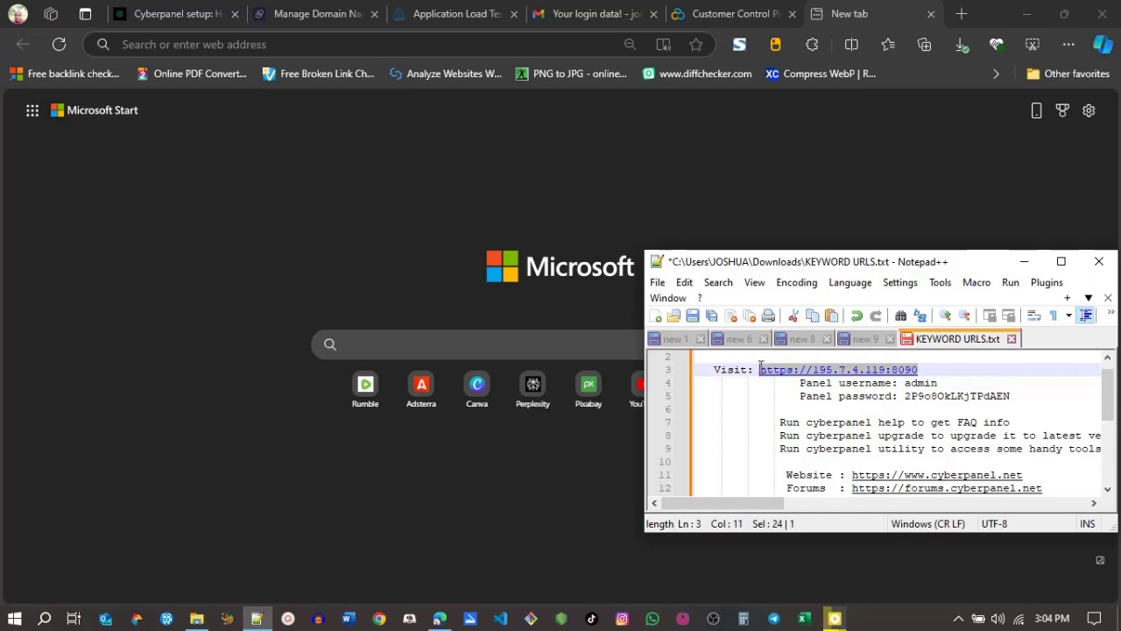
pyautogui.click(862, 7)
pyautogui.click(388, 35)
pyautogui.hotkey('ctrl', 'v')
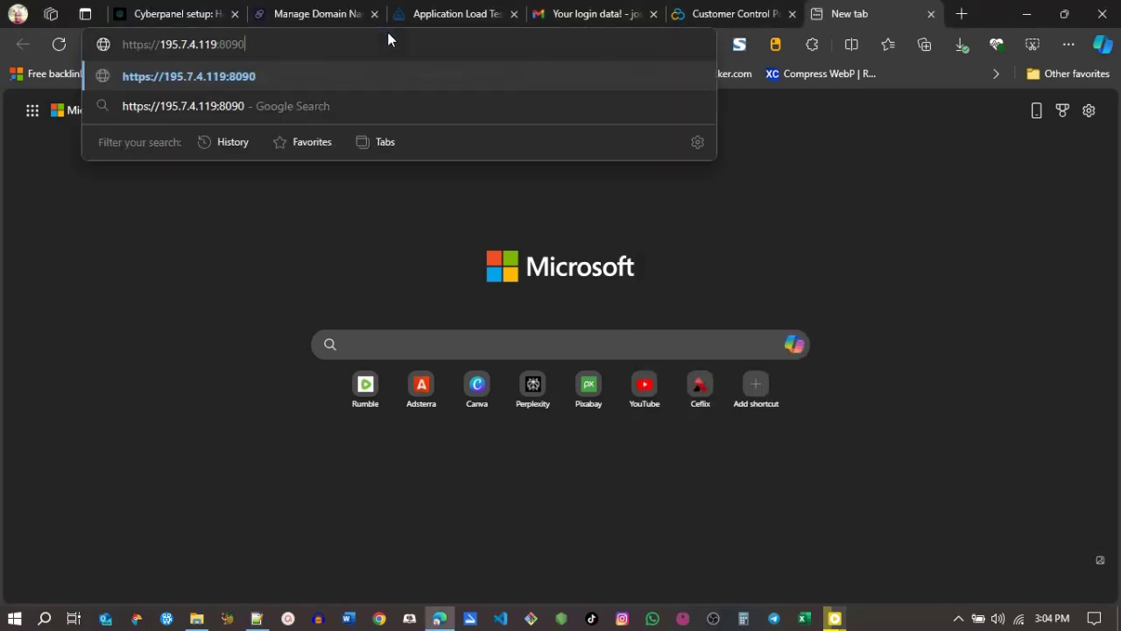
pyautogui.press('Return')
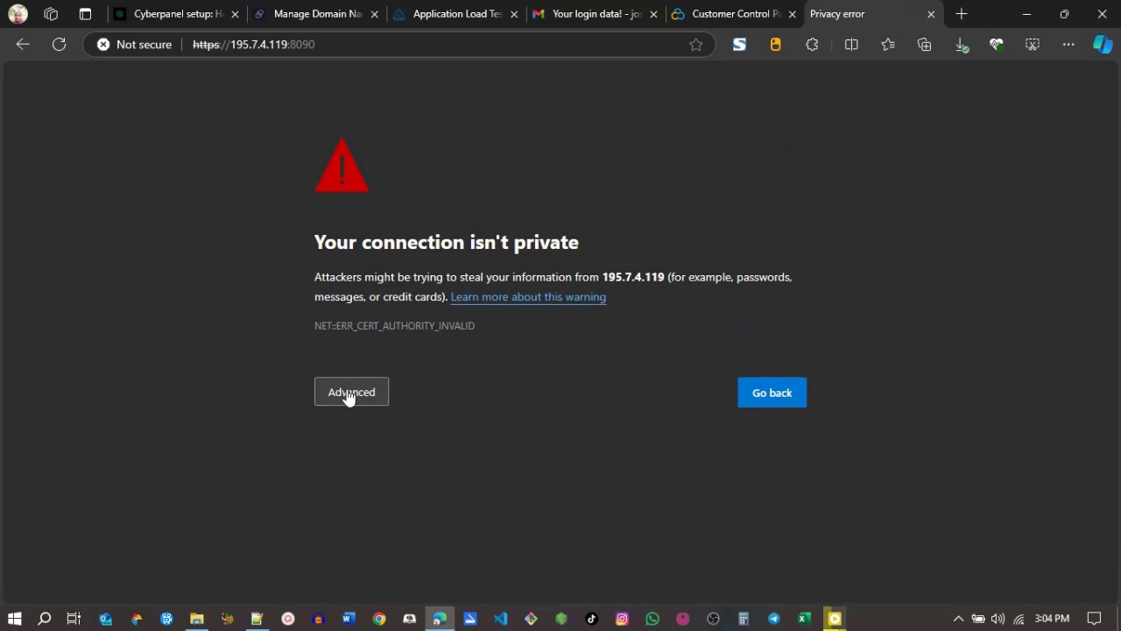
pyautogui.click(346, 395)
pyautogui.click(358, 520)
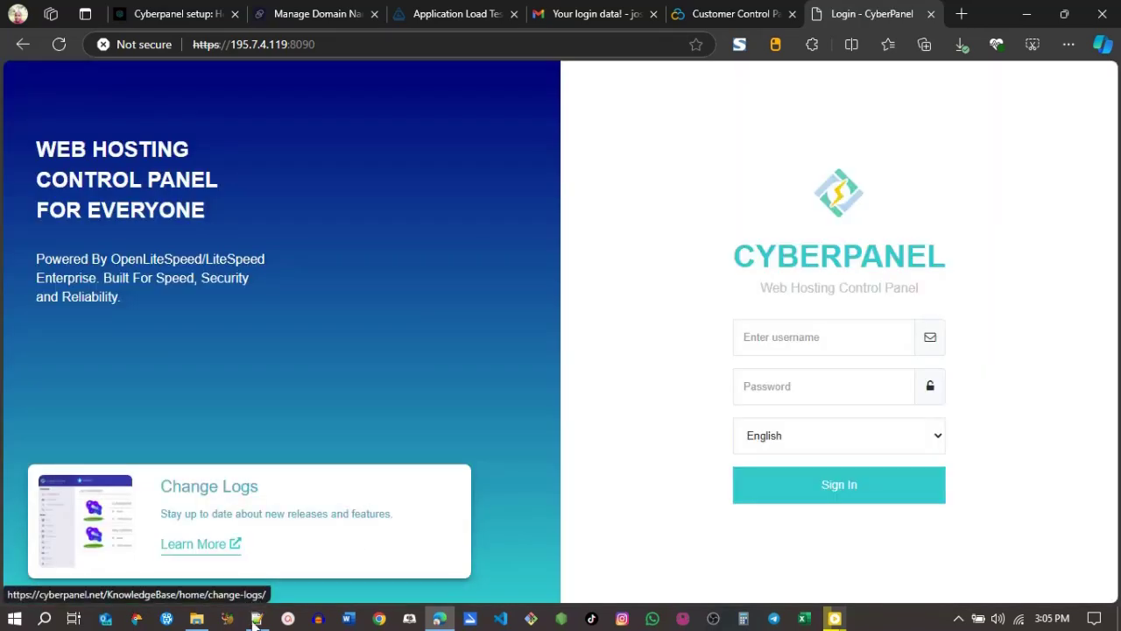
pyautogui.click(256, 619)
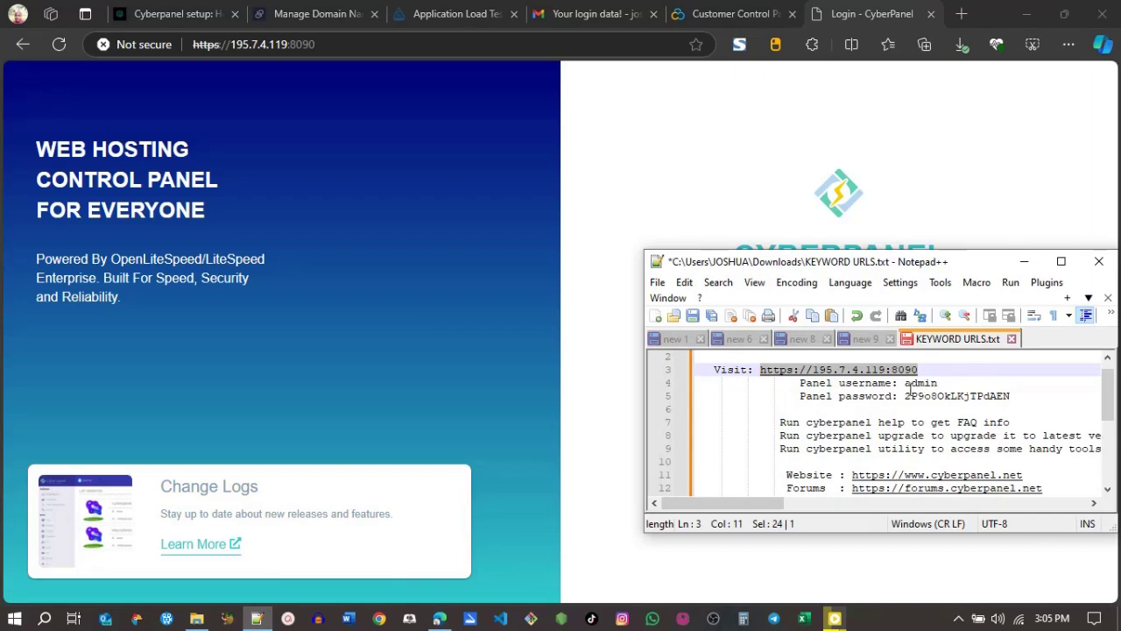
# Step: Copy the panel username from the notes into the CyberPanel login form
pyautogui.moveTo(906, 383); pyautogui.dragTo(944, 383)
pyautogui.hotkey('ctrl', 'c')
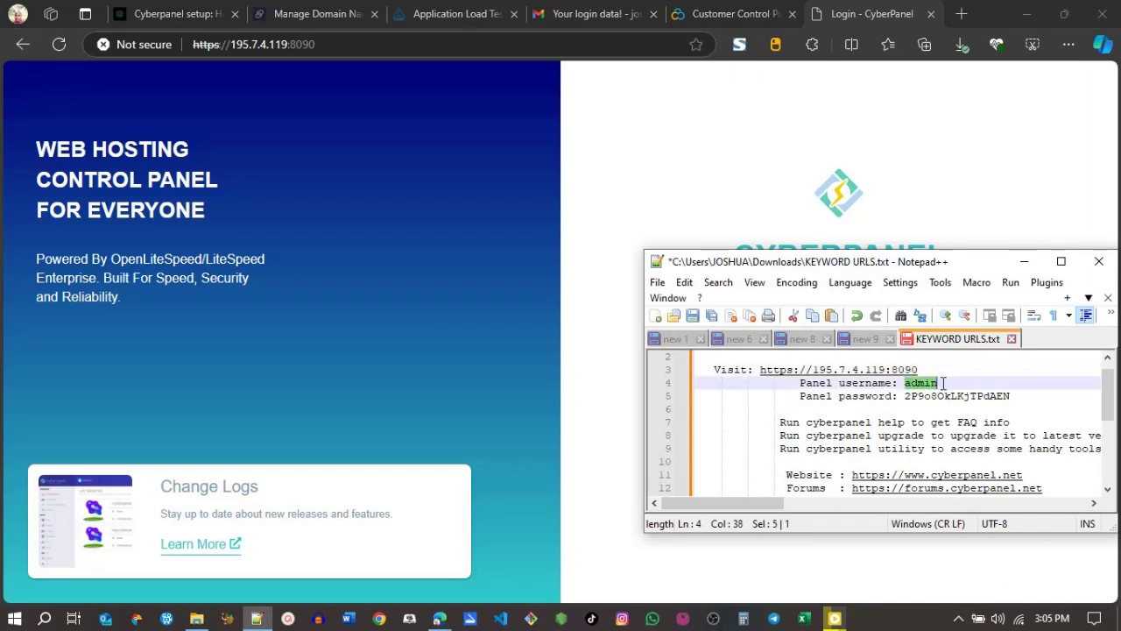
pyautogui.click(741, 147)
pyautogui.click(794, 346)
pyautogui.hotkey('ctrl', 'v')
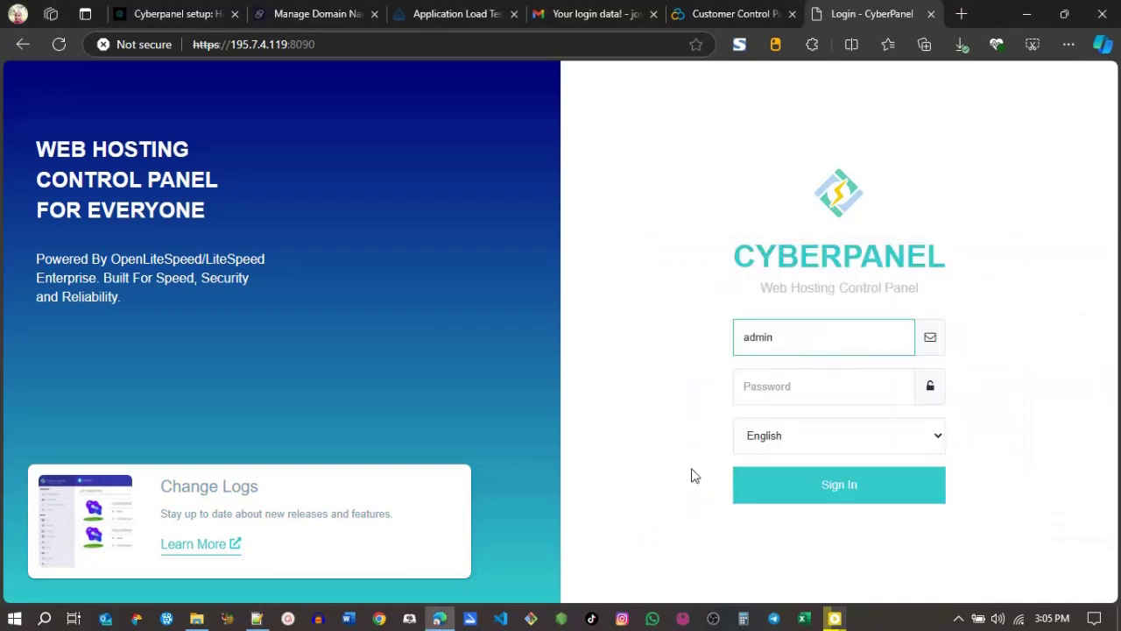
# Step: Paste the saved panel password into the login form and sign in
pyautogui.click(257, 619)
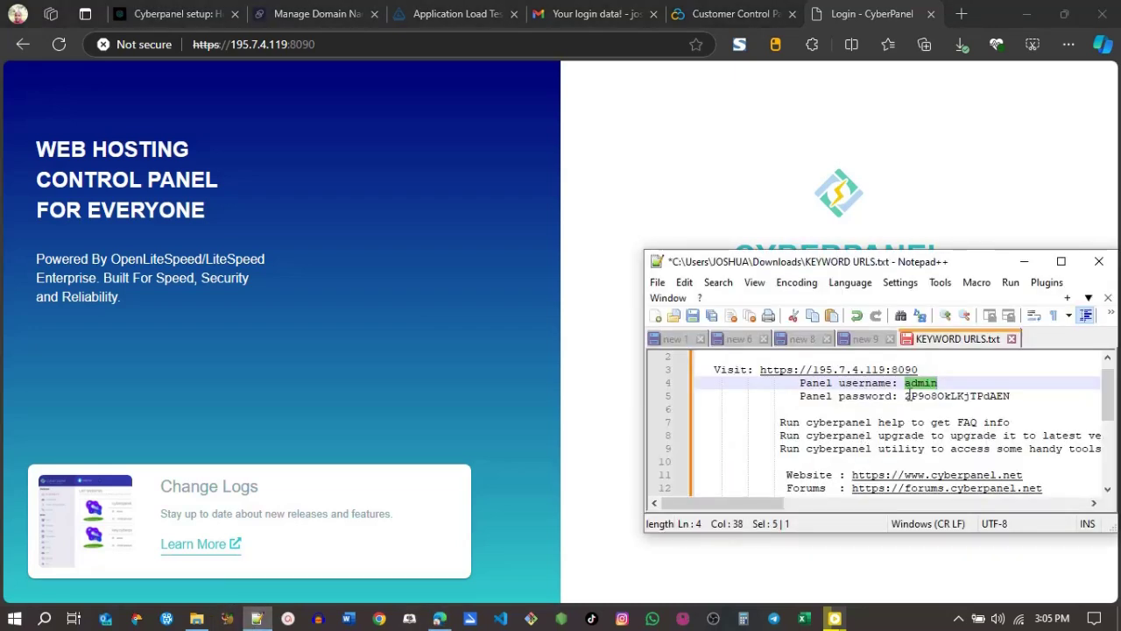
pyautogui.moveTo(906, 396); pyautogui.dragTo(1012, 396)
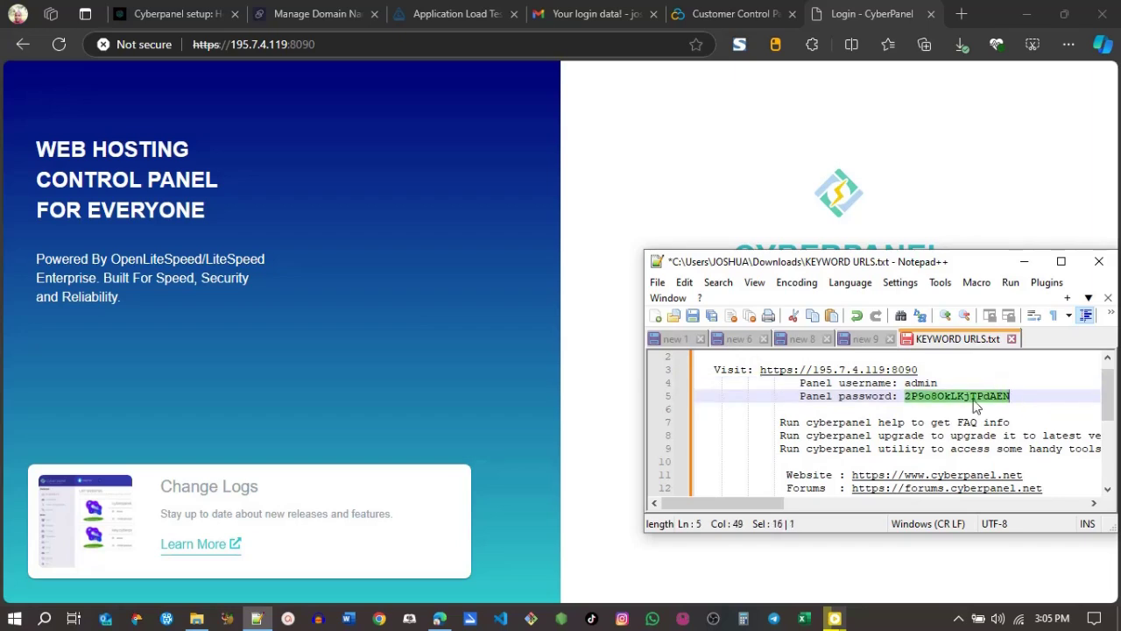
pyautogui.click(735, 202)
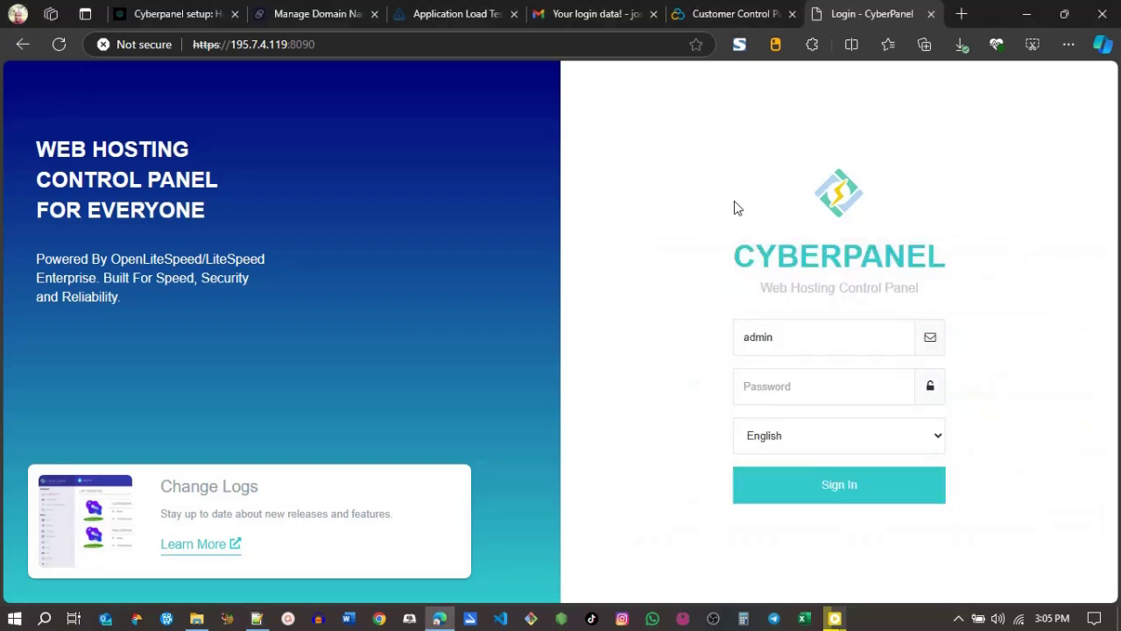
pyautogui.click(782, 401)
pyautogui.hotkey('ctrl', 'v')
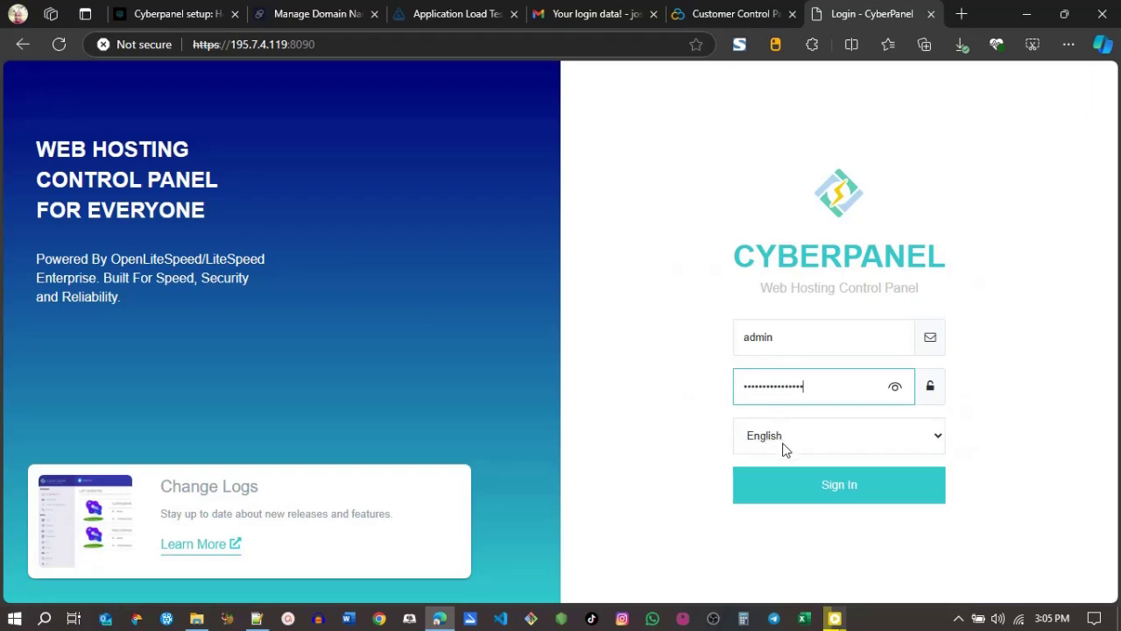
pyautogui.click(824, 496)
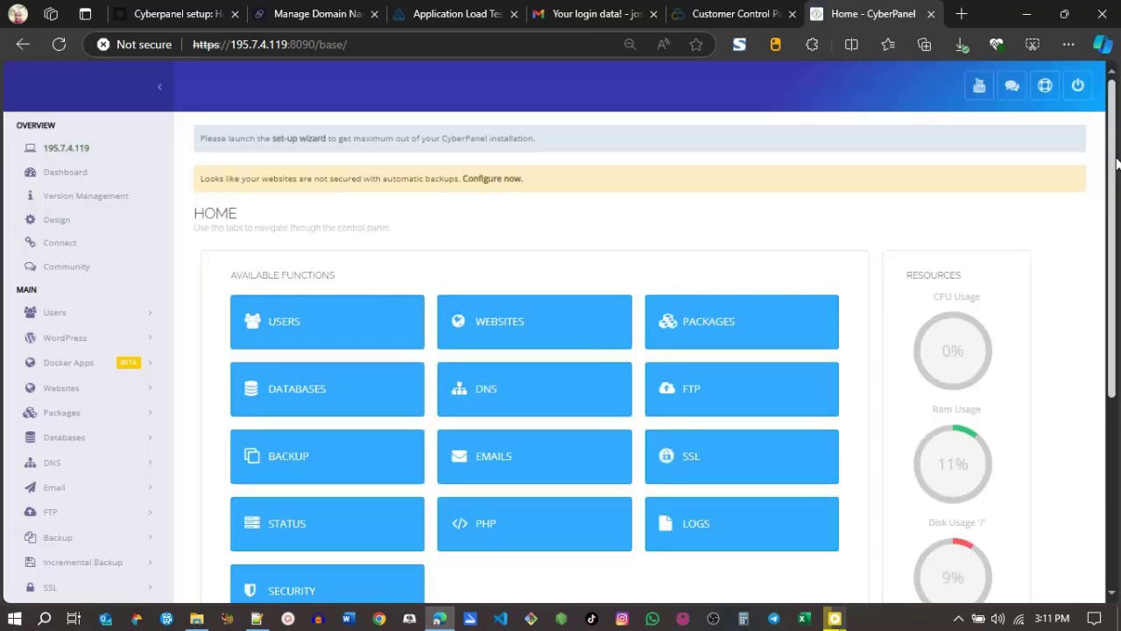
# Step: Go to Websites > Create Website and expand the package list
pyautogui.scroll(-5, 1118, 163)
pyautogui.scroll(4, 1120, 176)
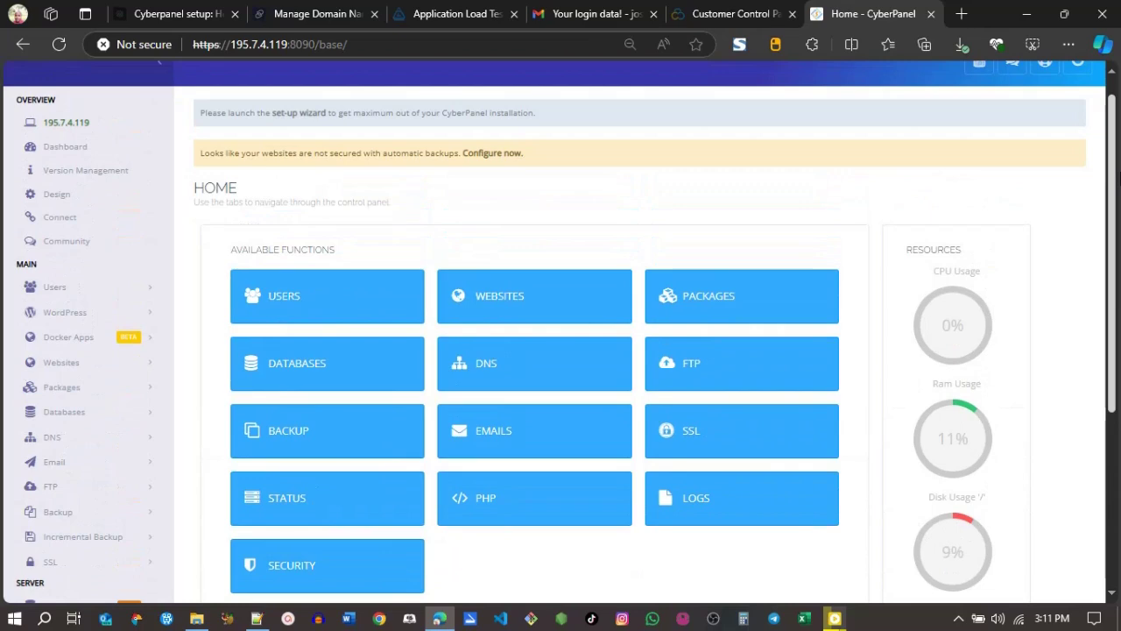
pyautogui.scroll(-1, 1119, 177)
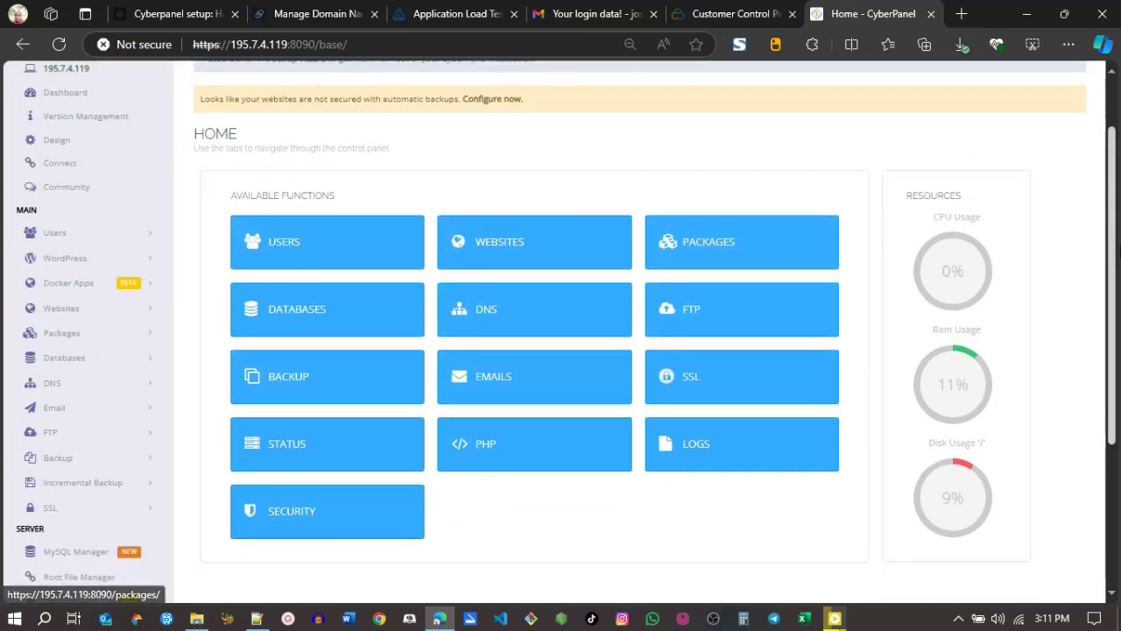
pyautogui.scroll(2, 1118, 250)
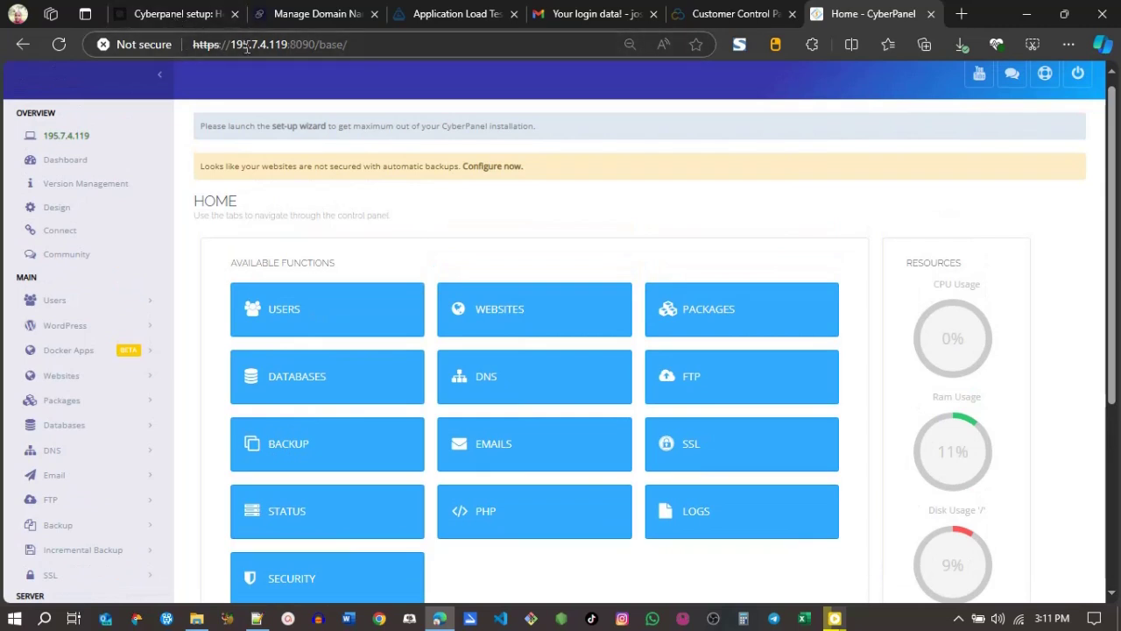
pyautogui.scroll(-2, 368, 131)
pyautogui.click(498, 215)
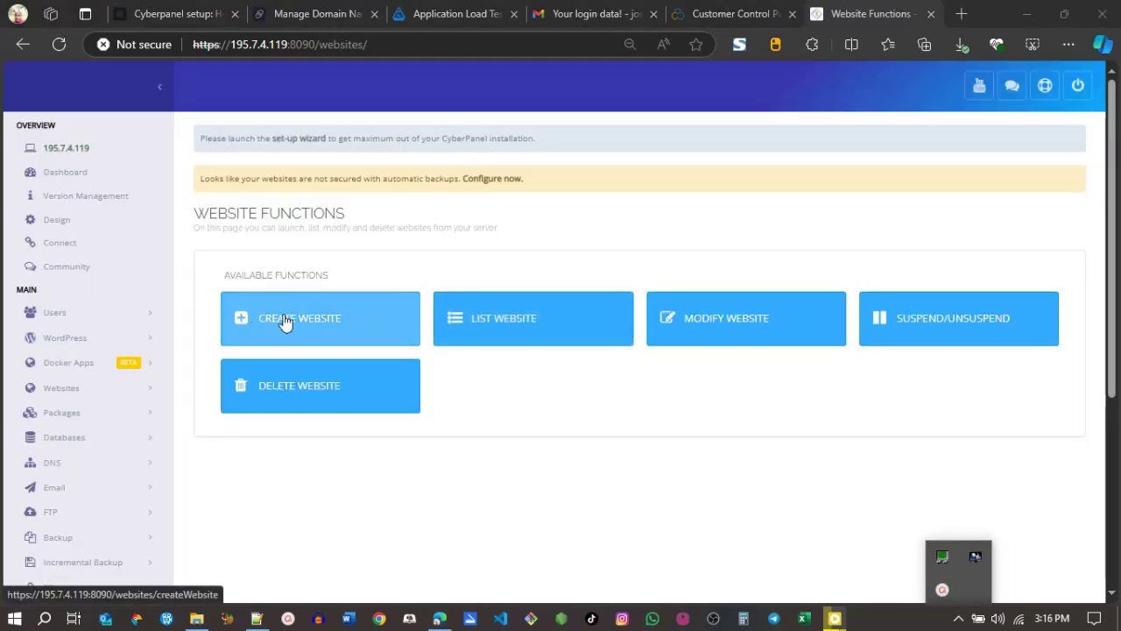
pyautogui.click(296, 321)
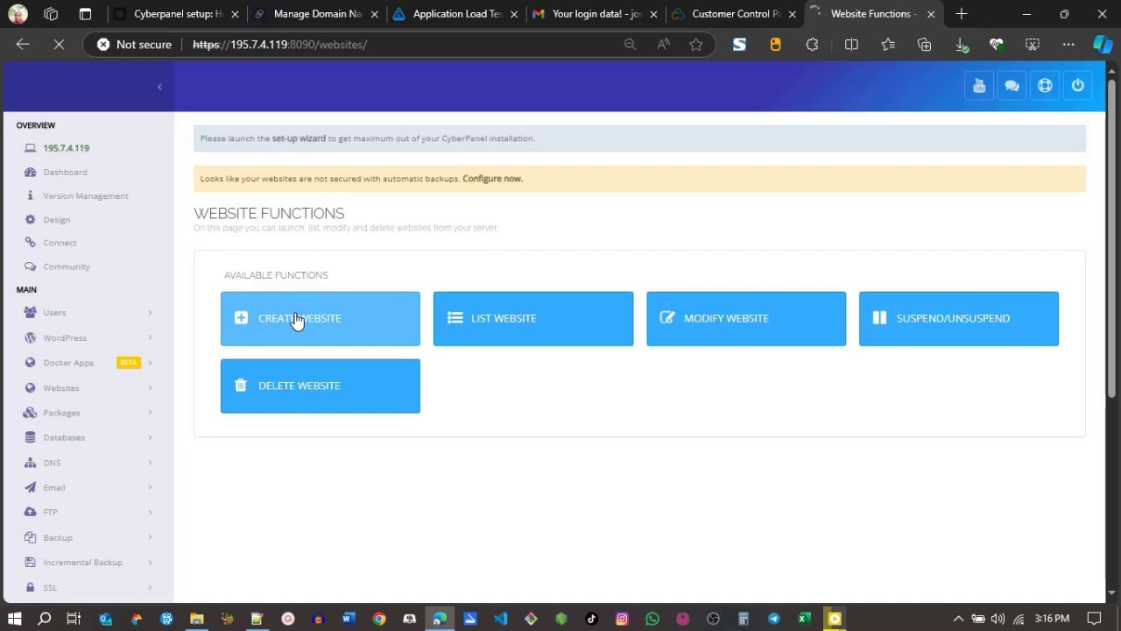
pyautogui.click(508, 326)
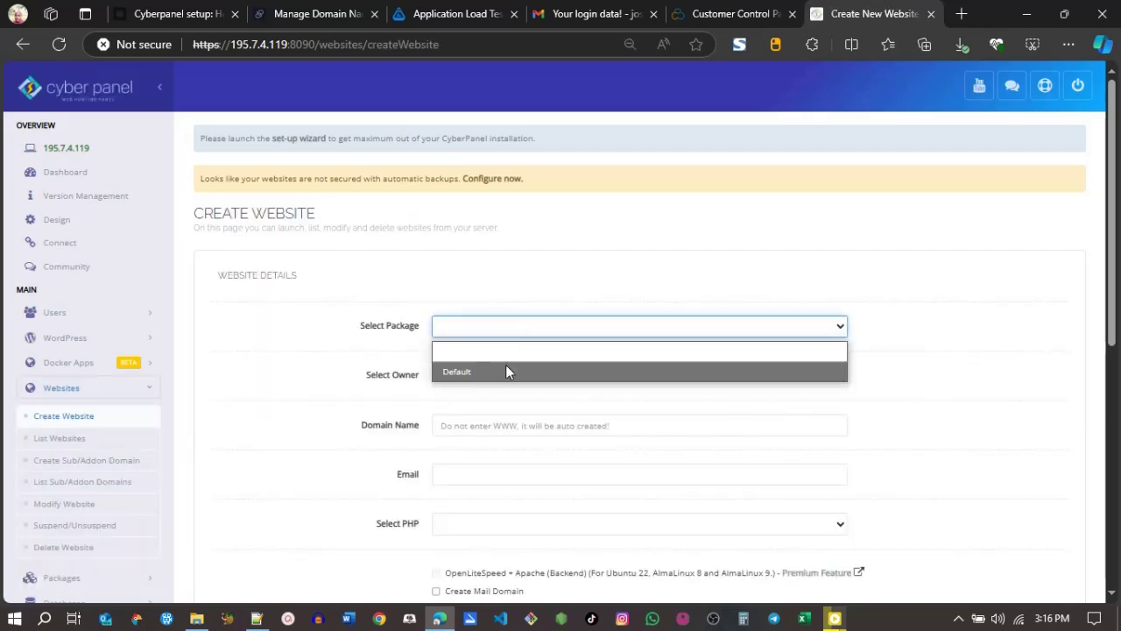
# Step: Choose the Default package and admin owner, then enter domain cp.joshwp.shop and the owner's e-mail
pyautogui.click(506, 369)
pyautogui.click(503, 374)
pyautogui.click(496, 418)
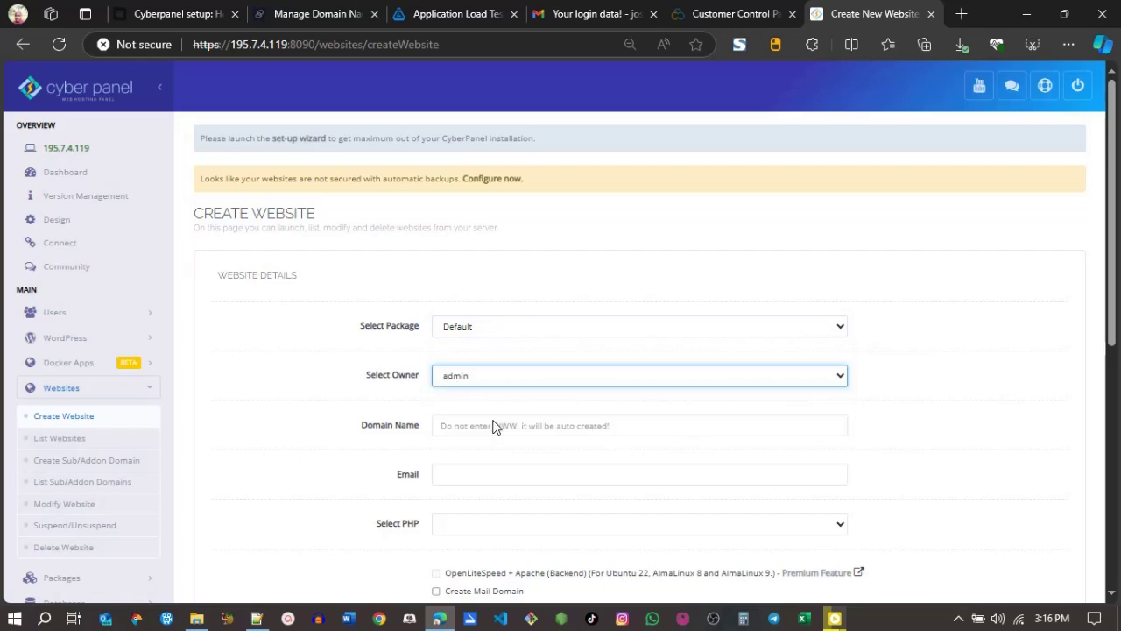
pyautogui.scroll(-1, 508, 411)
pyautogui.click(500, 358)
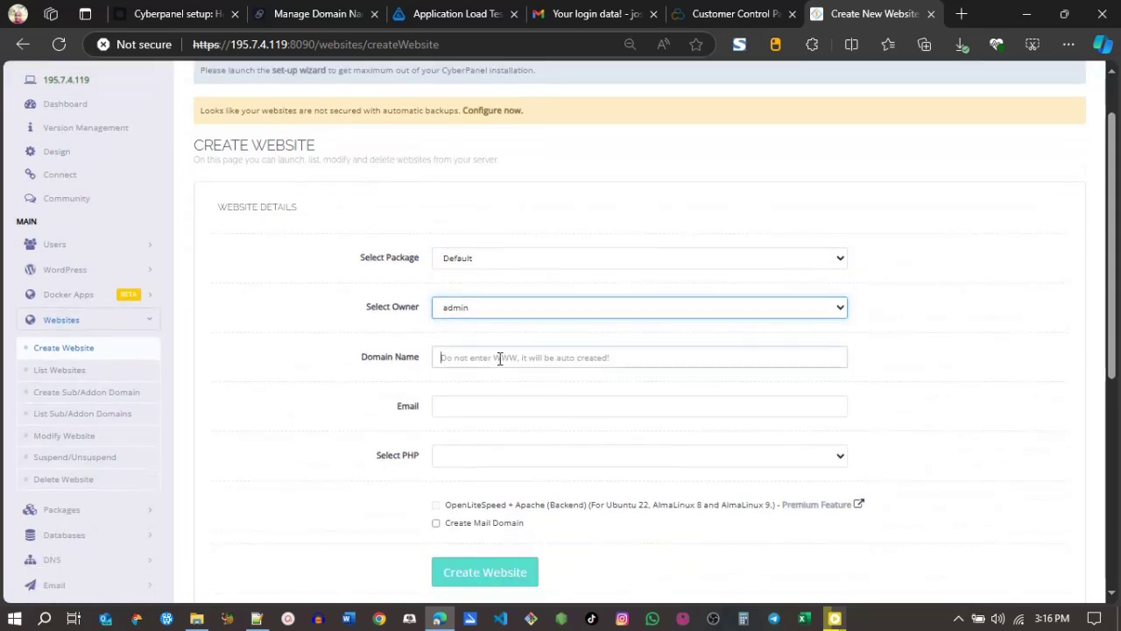
pyautogui.write('cp.joshwp.shop')
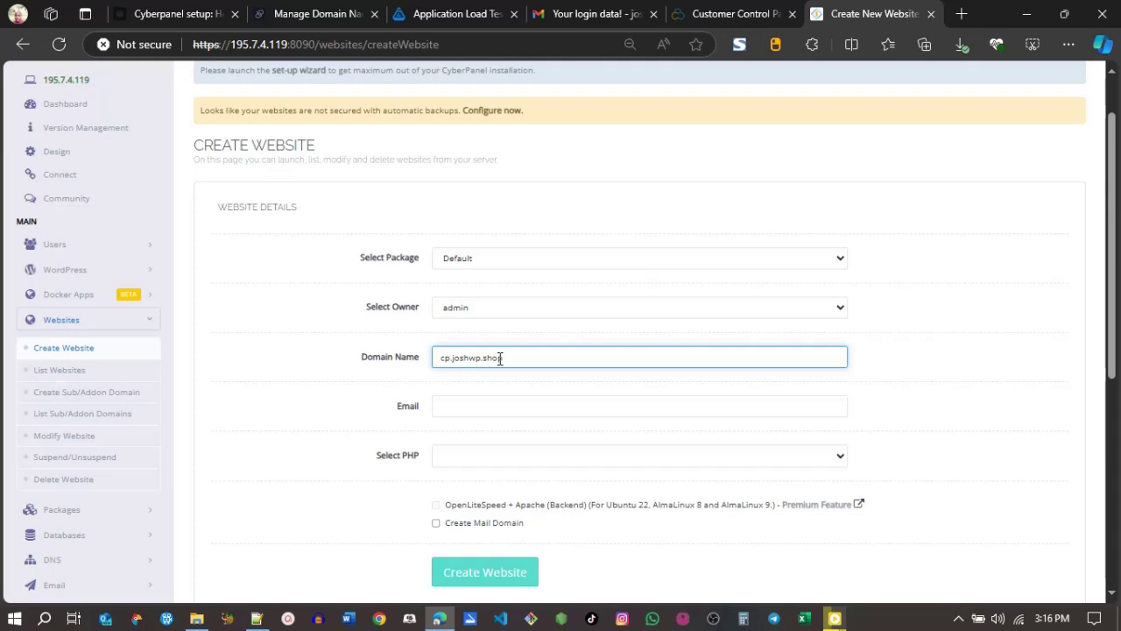
pyautogui.click(456, 406)
pyautogui.scroll(-2, 589, 276)
# Step: Select PHP 8.1 and create the website, waiting until installation finishes through DKIM setup
pyautogui.click(565, 308)
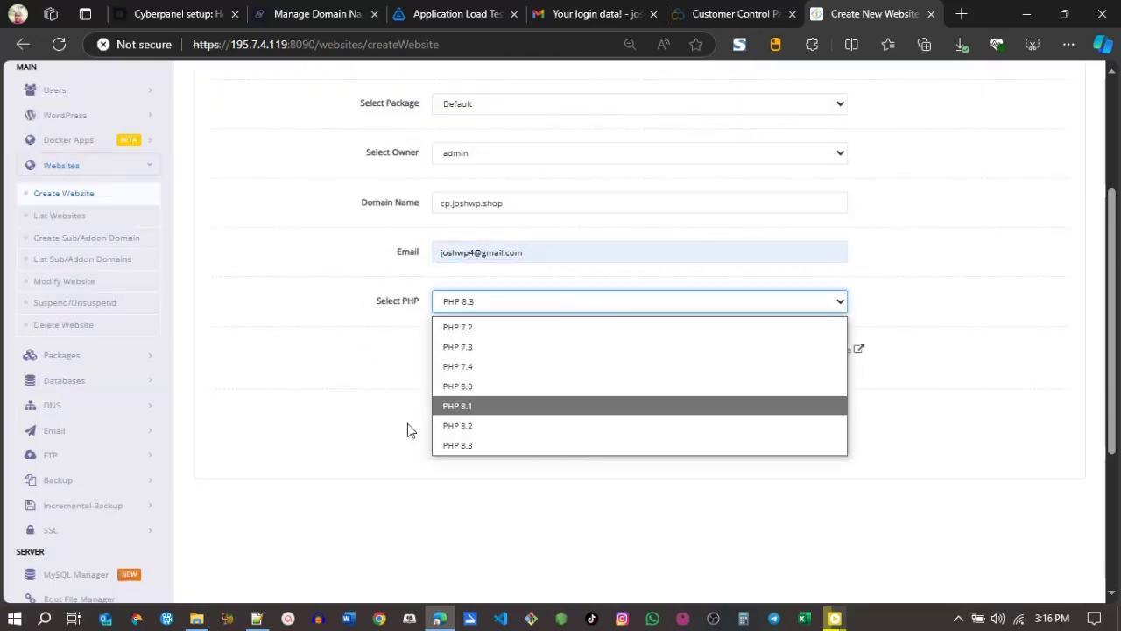
pyautogui.click(496, 407)
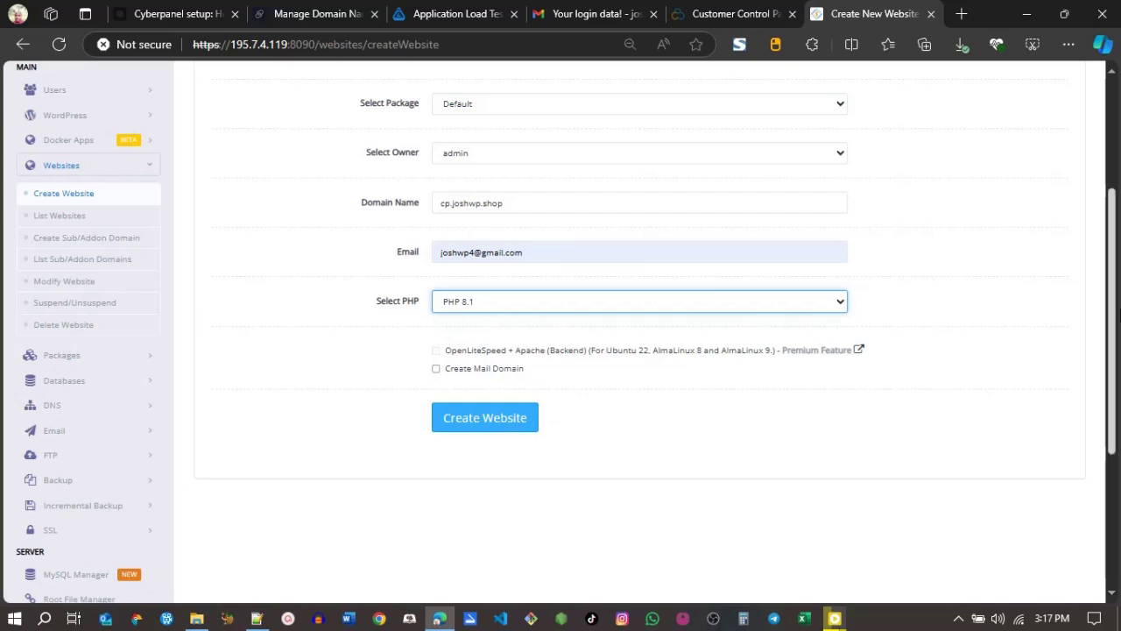
pyautogui.scroll(3, 1114, 320)
pyautogui.scroll(-4, 1114, 320)
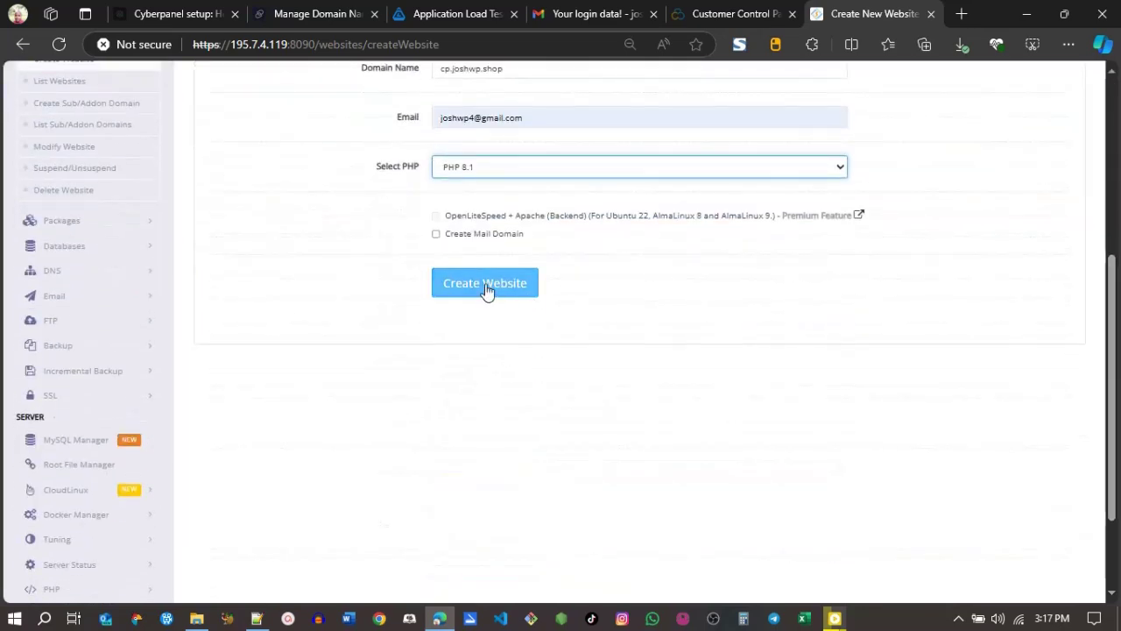
pyautogui.click(486, 284)
pyautogui.scroll(4, 1113, 289)
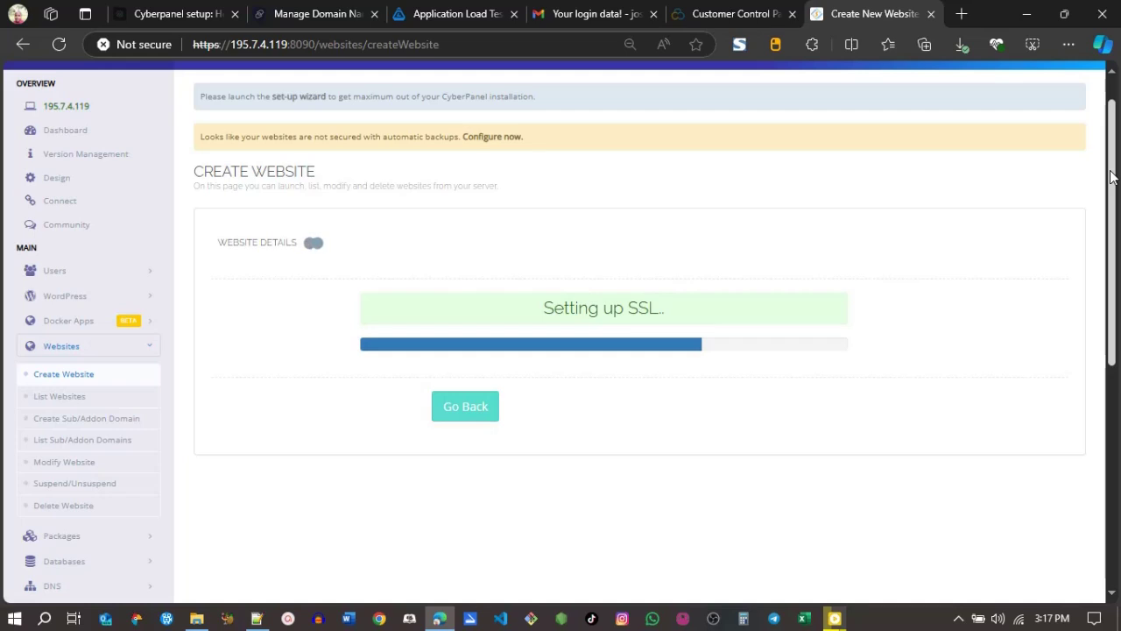
pyautogui.scroll(-1, 1111, 175)
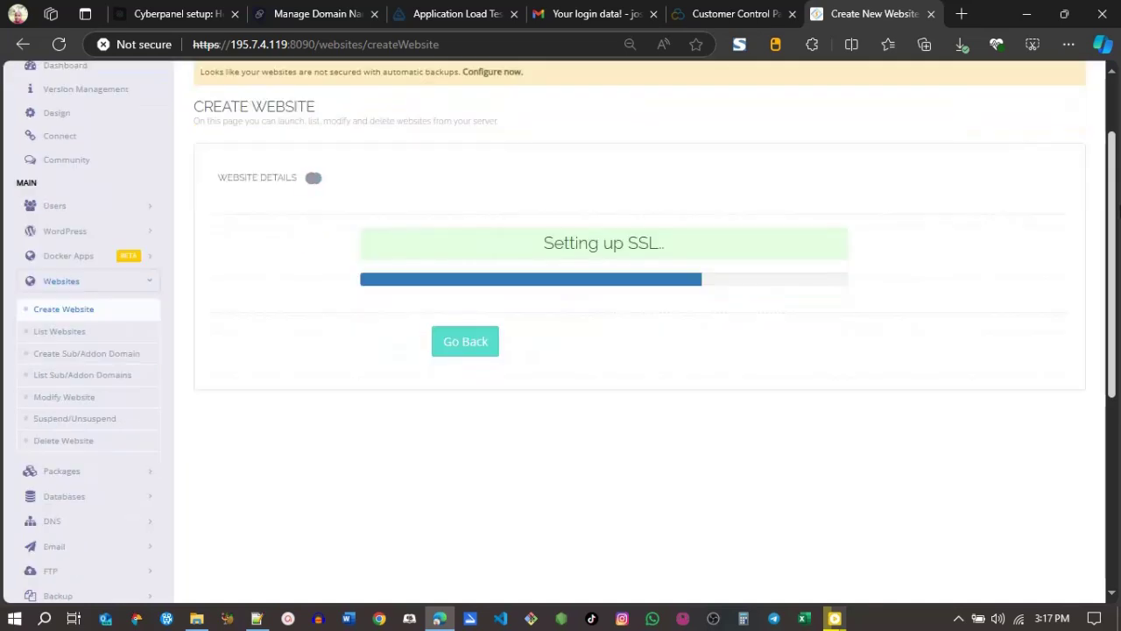
pyautogui.scroll(1, 1119, 194)
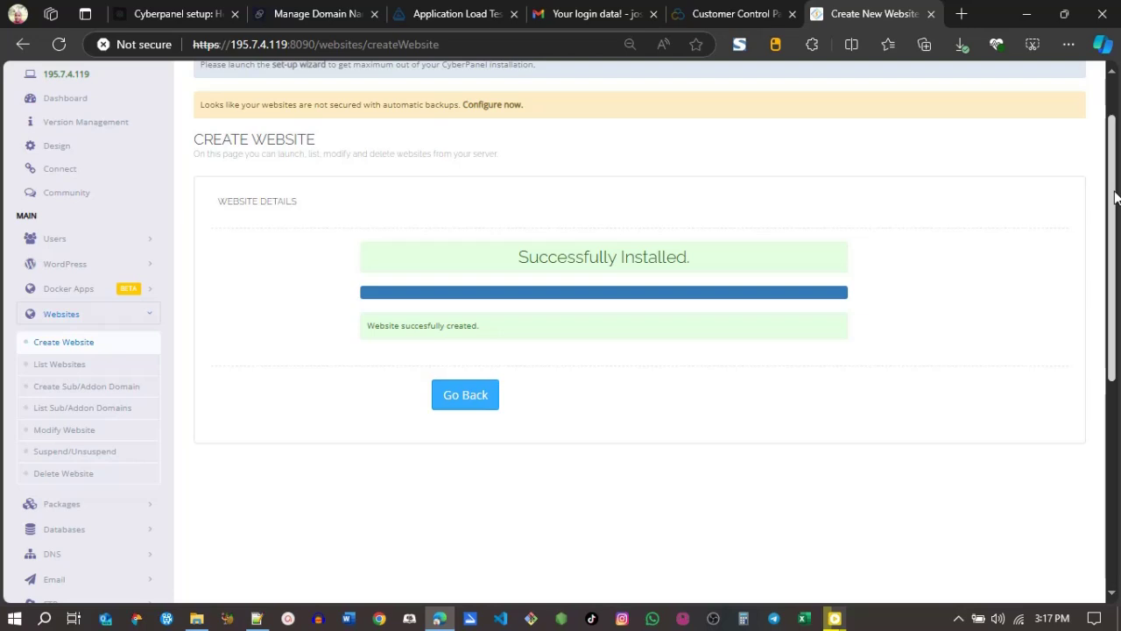
pyautogui.scroll(-1, 1116, 197)
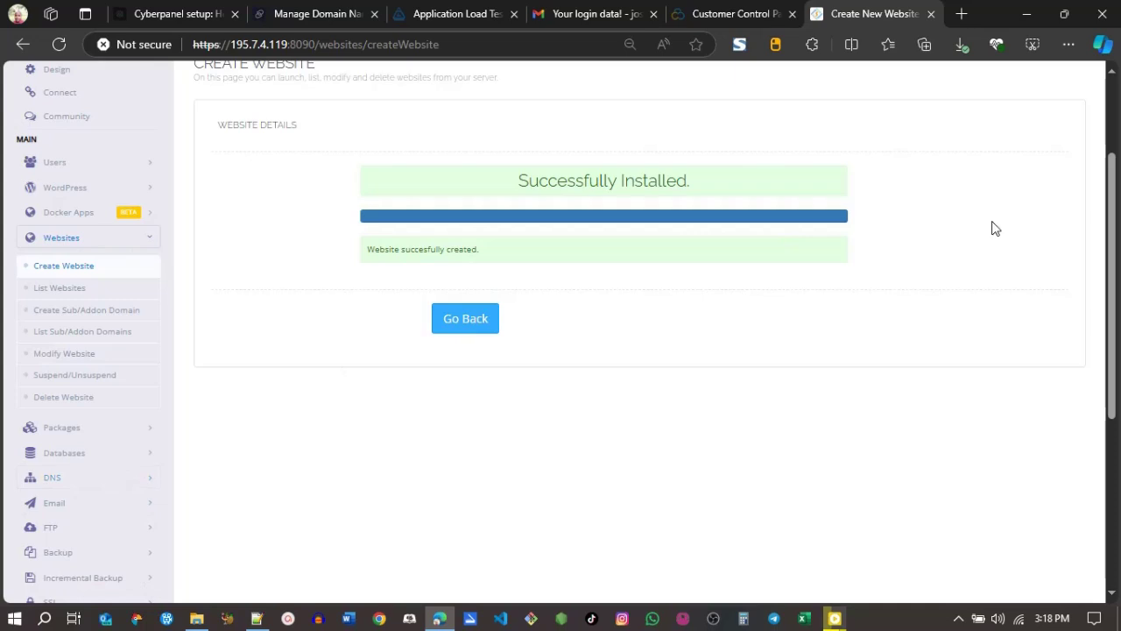
# Step: Under SSL > Hostname SSL, select cp.joshwp.shop and issue its certificate
pyautogui.scroll(-2, 1118, 355)
pyautogui.scroll(-1, 1118, 355)
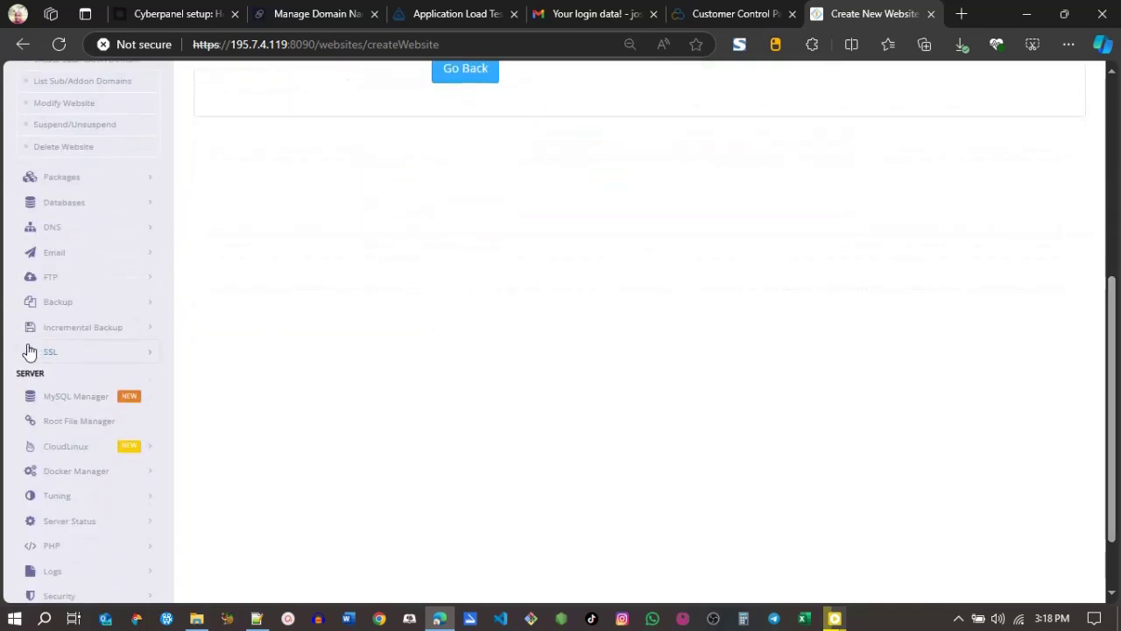
pyautogui.click(149, 358)
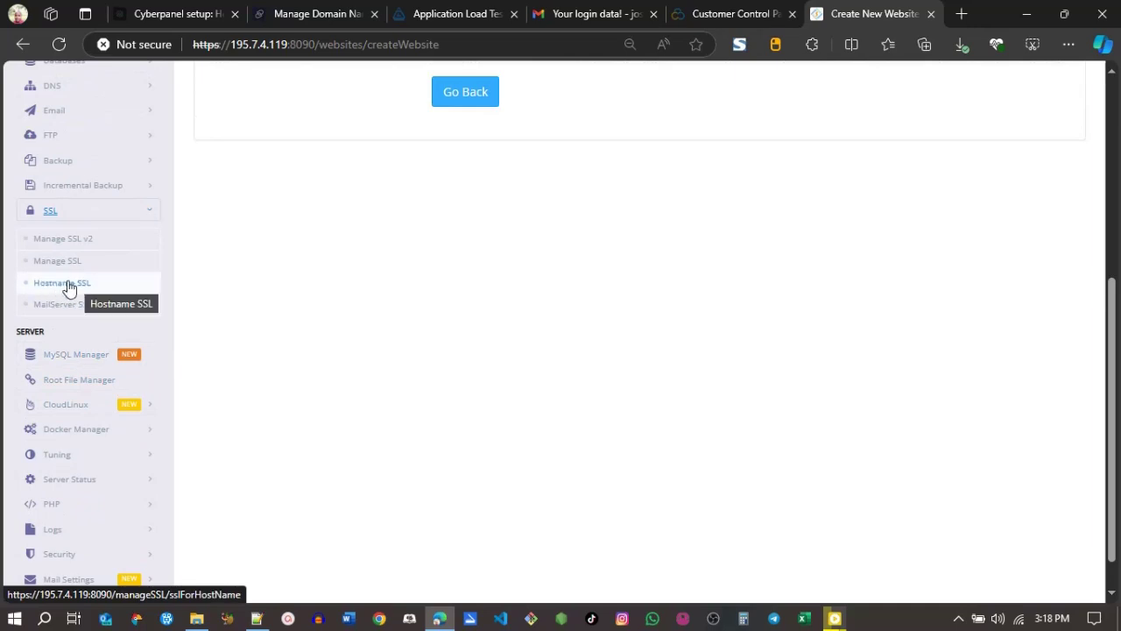
pyautogui.click(65, 289)
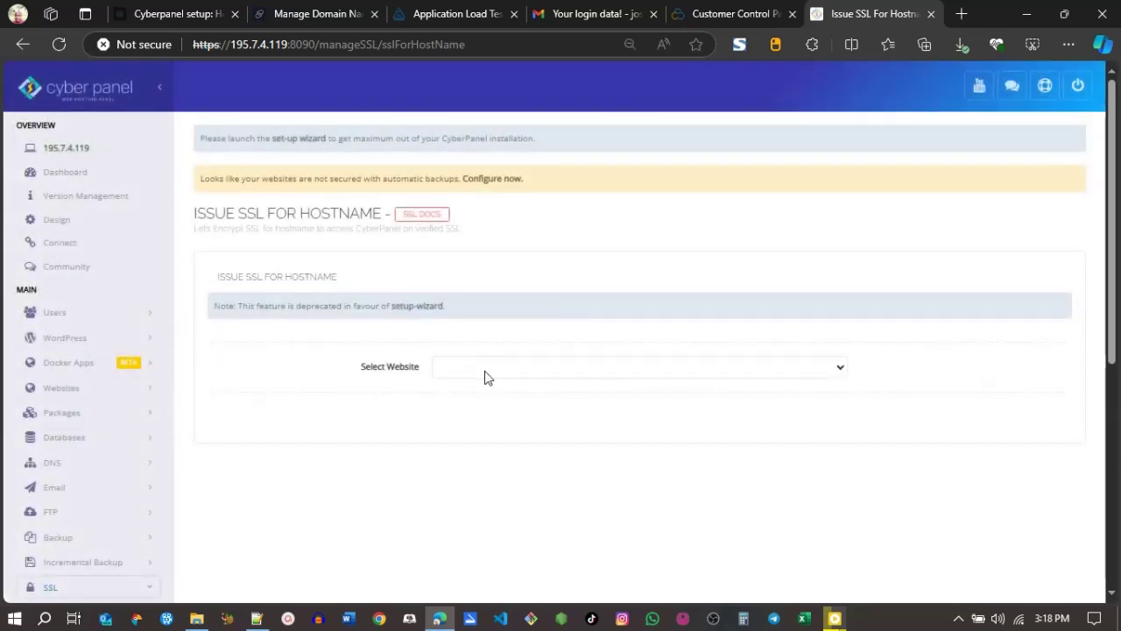
pyautogui.click(484, 368)
pyautogui.click(481, 413)
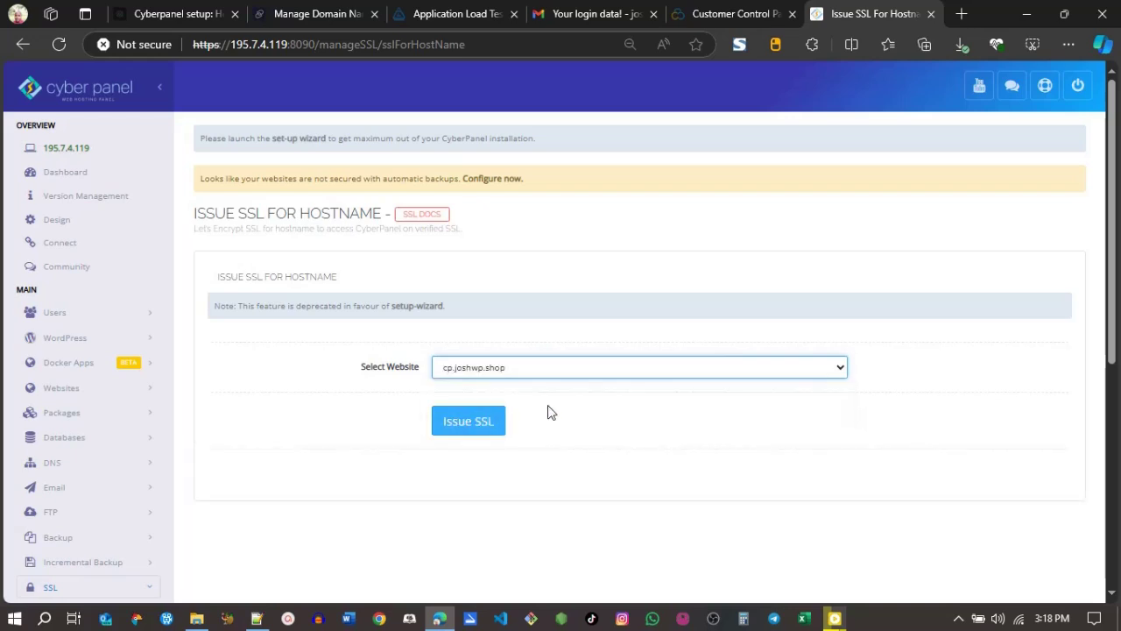
pyautogui.click(474, 424)
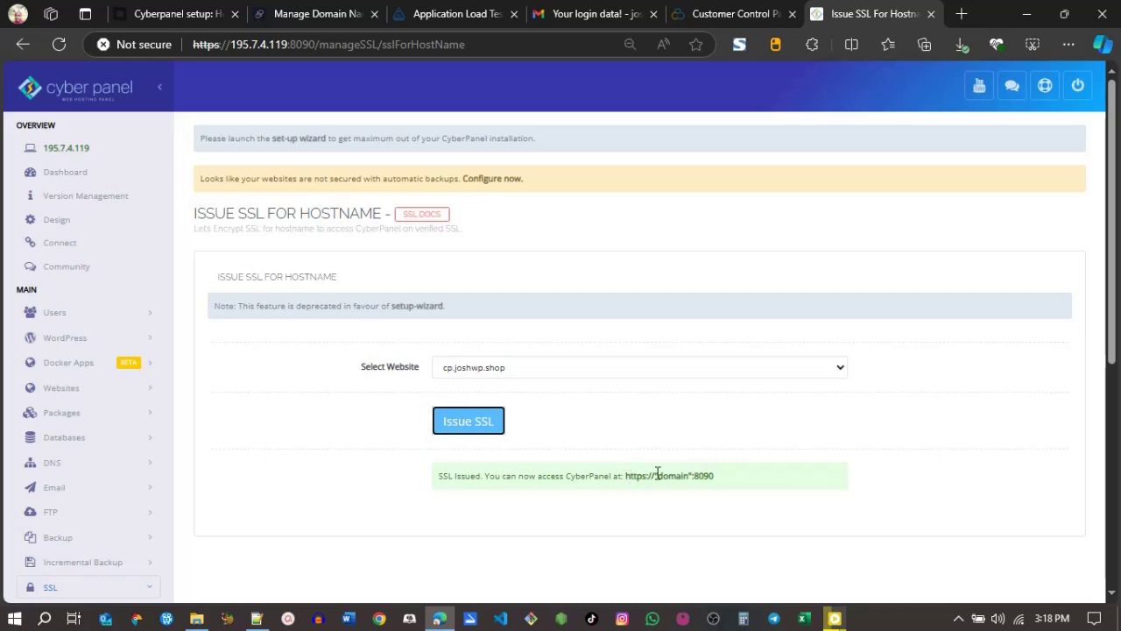
# Step: Load cp.joshwp.shop:8090 in a new browser tab
pyautogui.click(961, 13)
pyautogui.write('cp.joshwp.shop')
pyautogui.write(':')
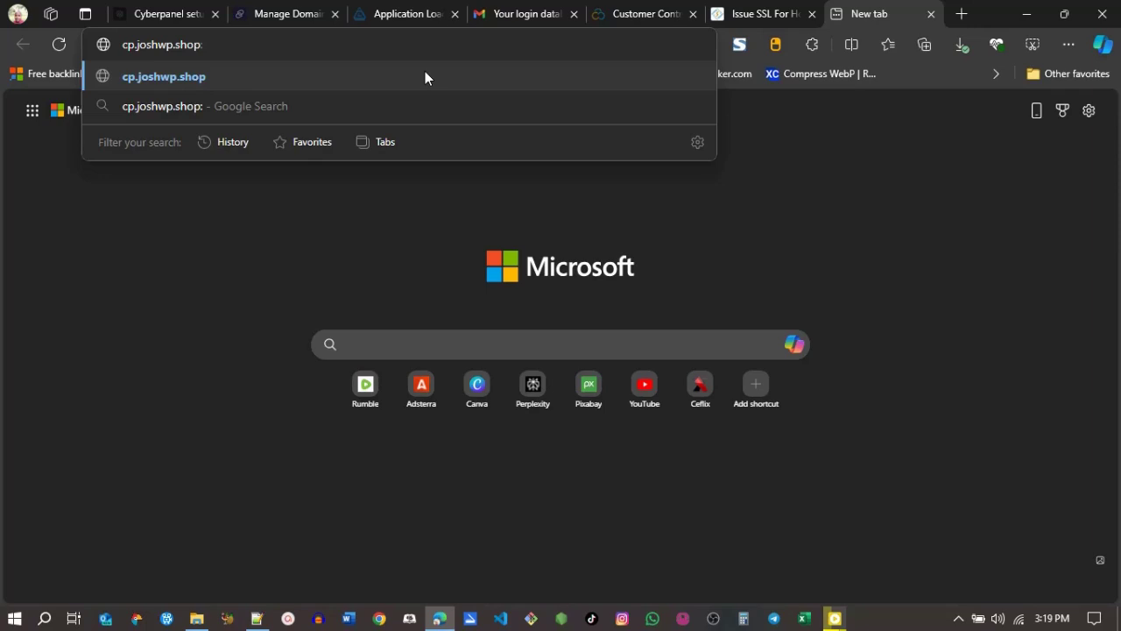
pyautogui.write('8089')
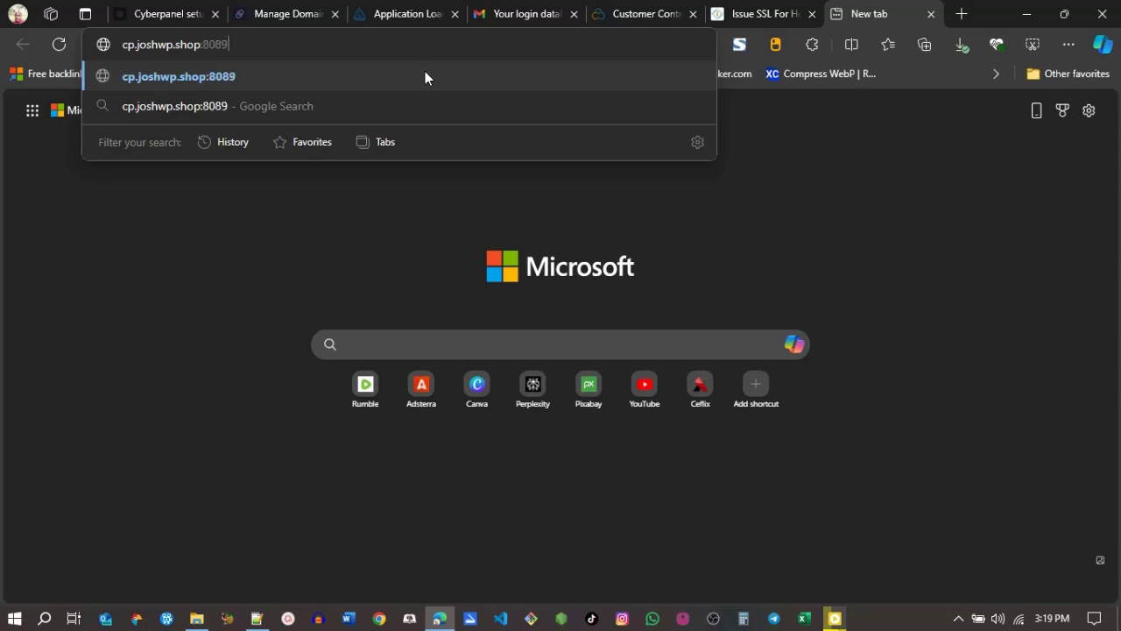
pyautogui.press('BackSpace')
pyautogui.press('BackSpace')
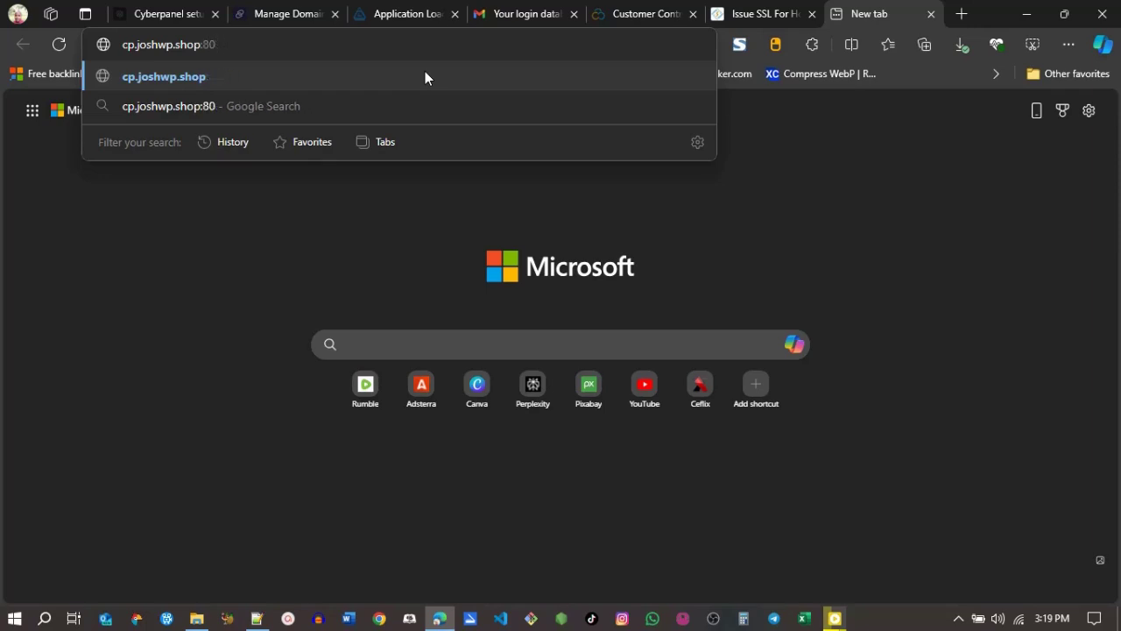
pyautogui.write('90')
pyautogui.press('Return')
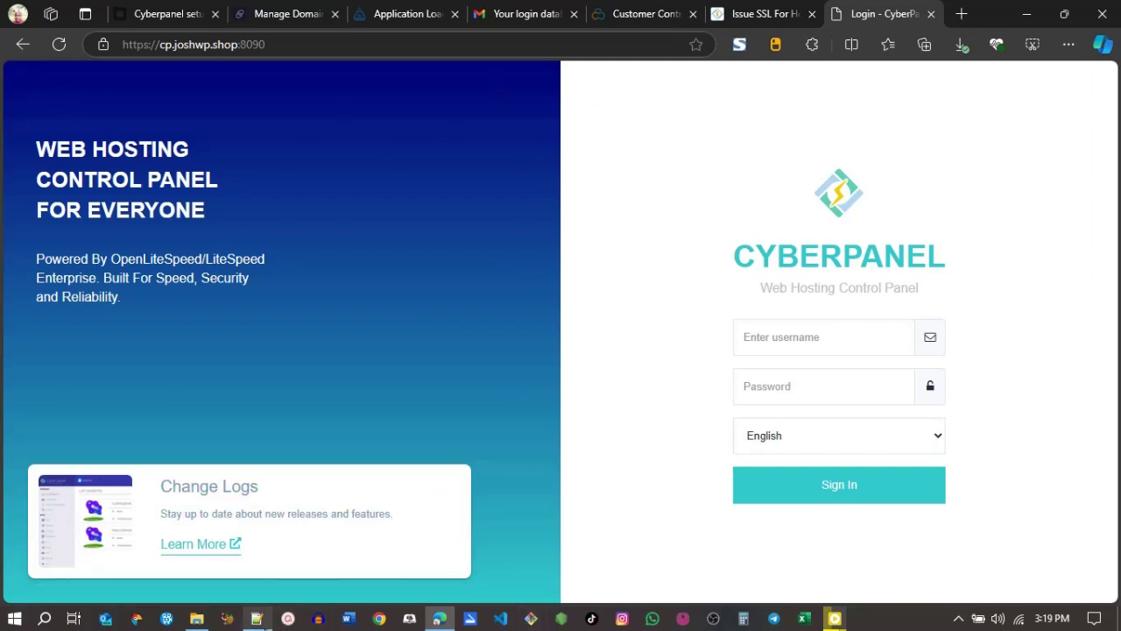
# Step: Sign in as admin using the panel password copied from the notes
pyautogui.click(257, 619)
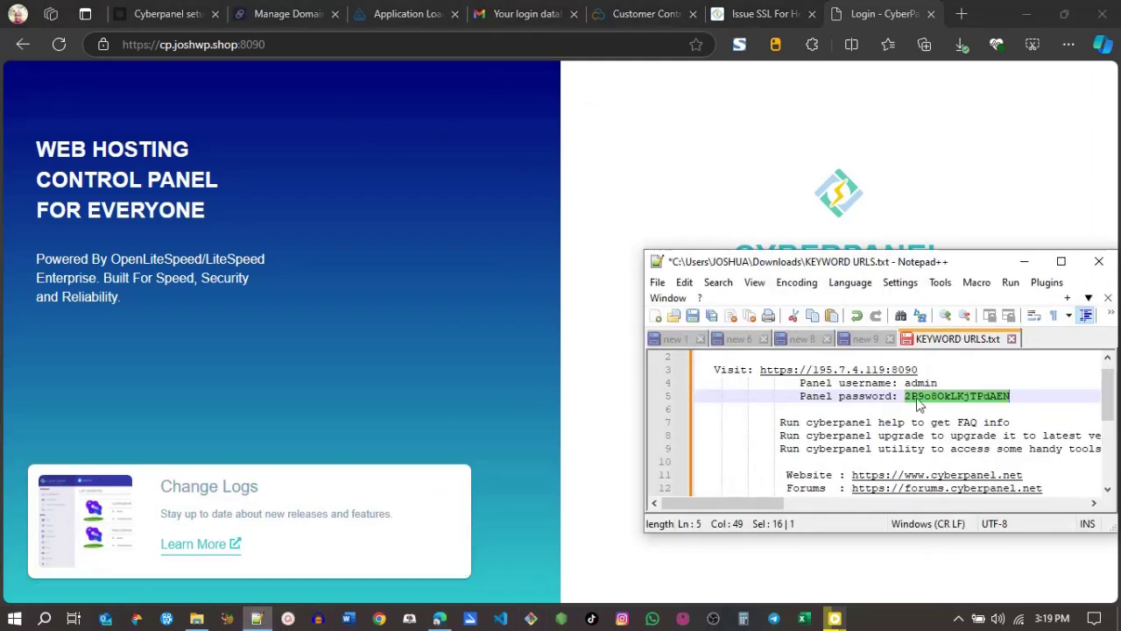
pyautogui.click(780, 167)
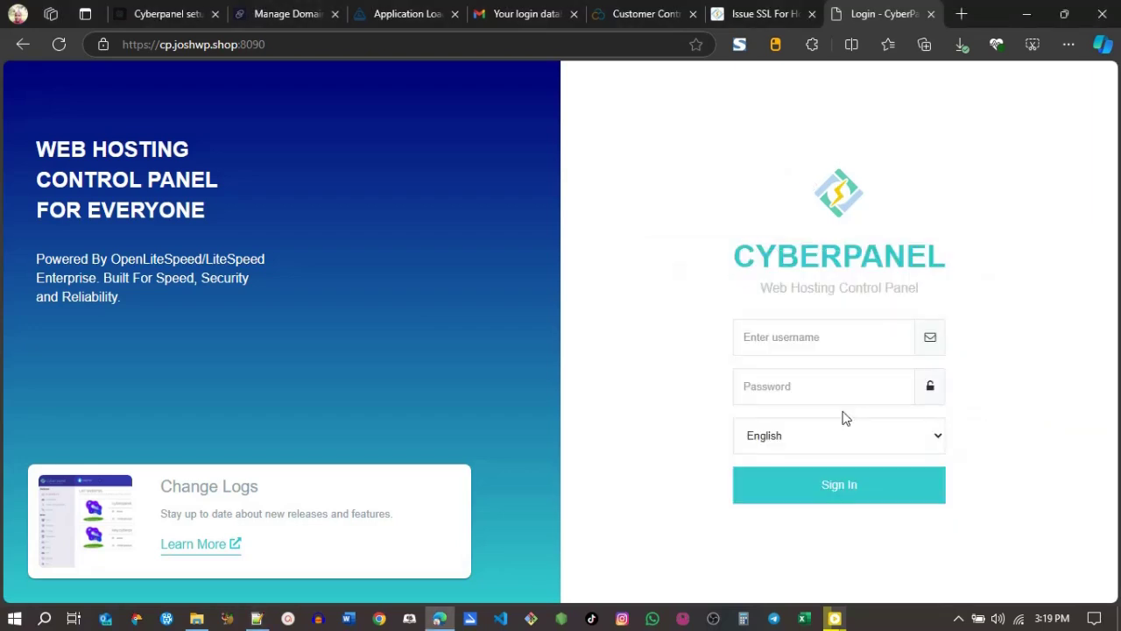
pyautogui.click(794, 395)
pyautogui.hotkey('ctrl', 'v')
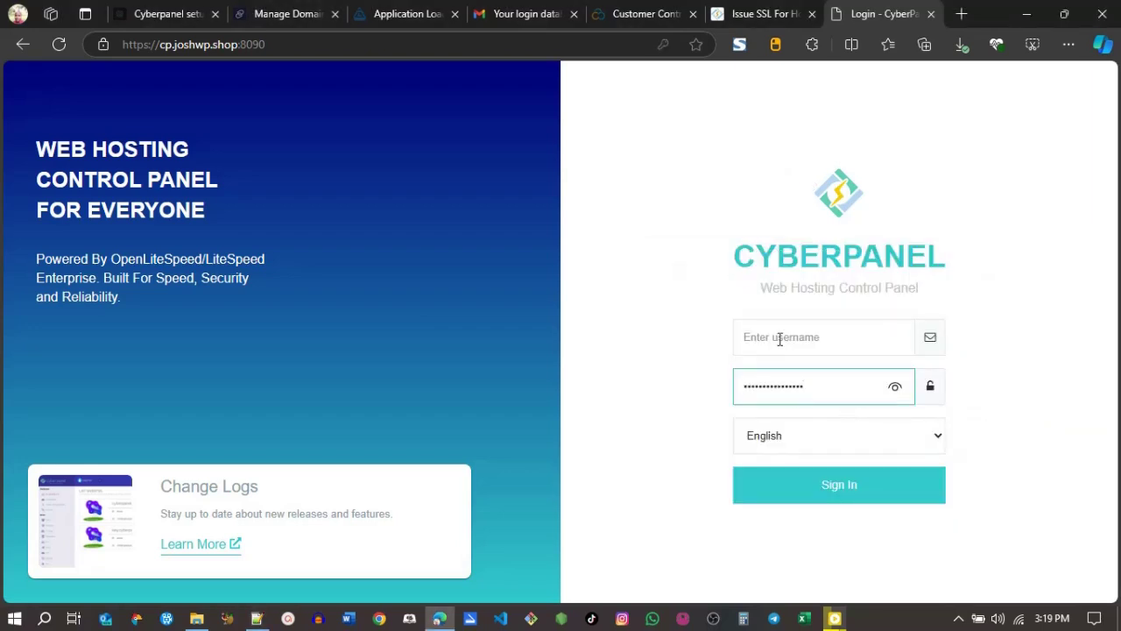
pyautogui.click(780, 339)
pyautogui.write('admin')
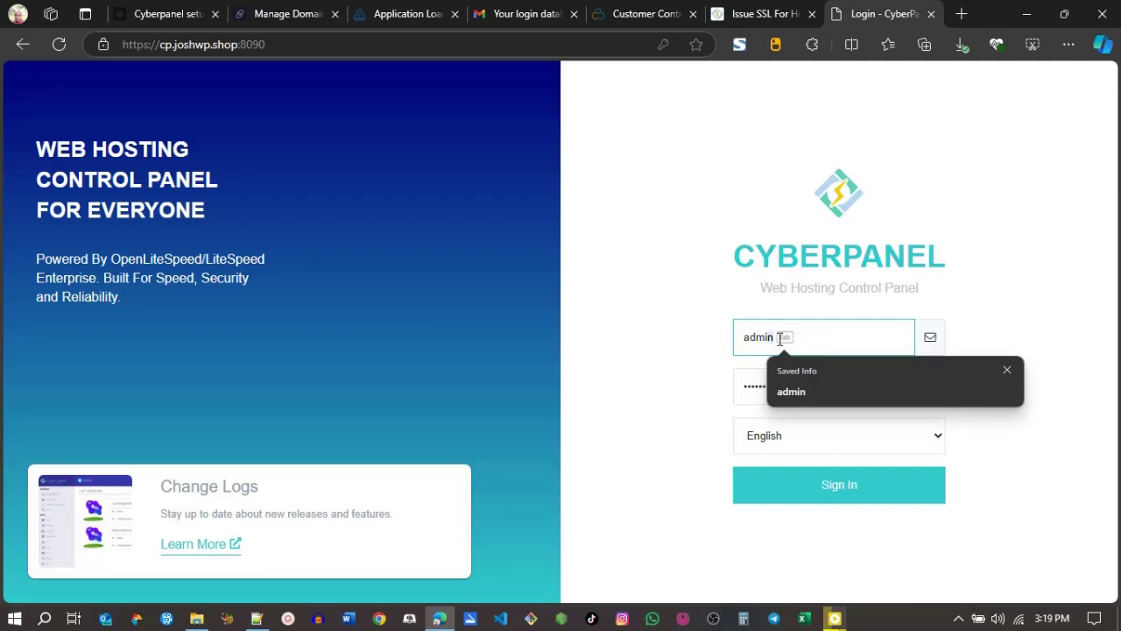
pyautogui.press('Tab')
pyautogui.click(819, 492)
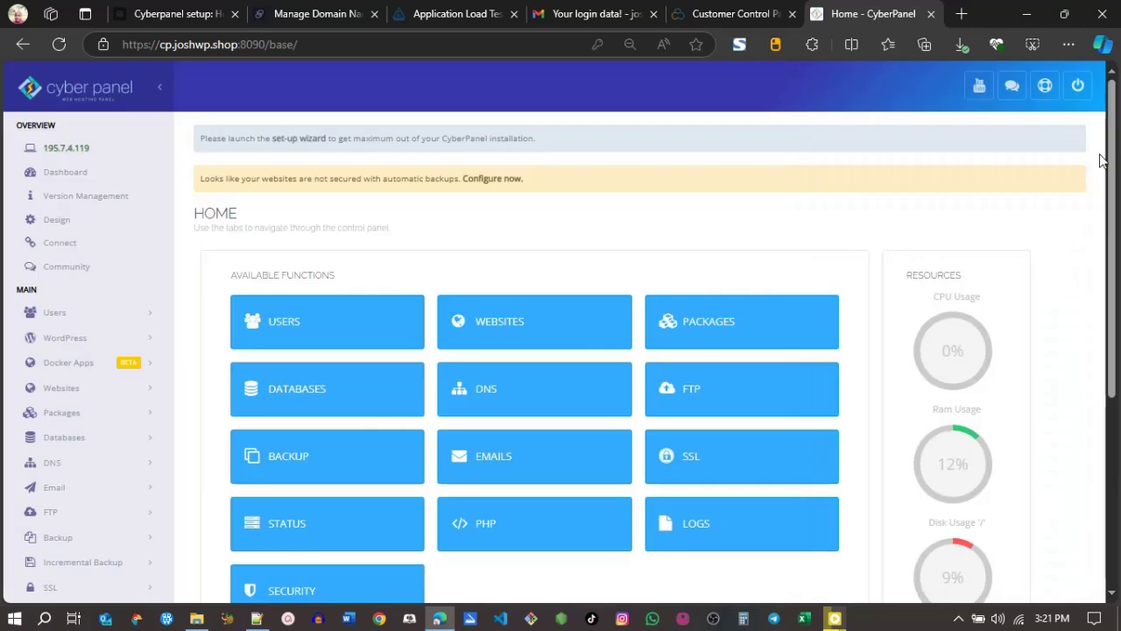
# Step: Modify the Default package to 10000 MB disk space and 0 (unlimited) bandwidth
pyautogui.scroll(-2, 1118, 166)
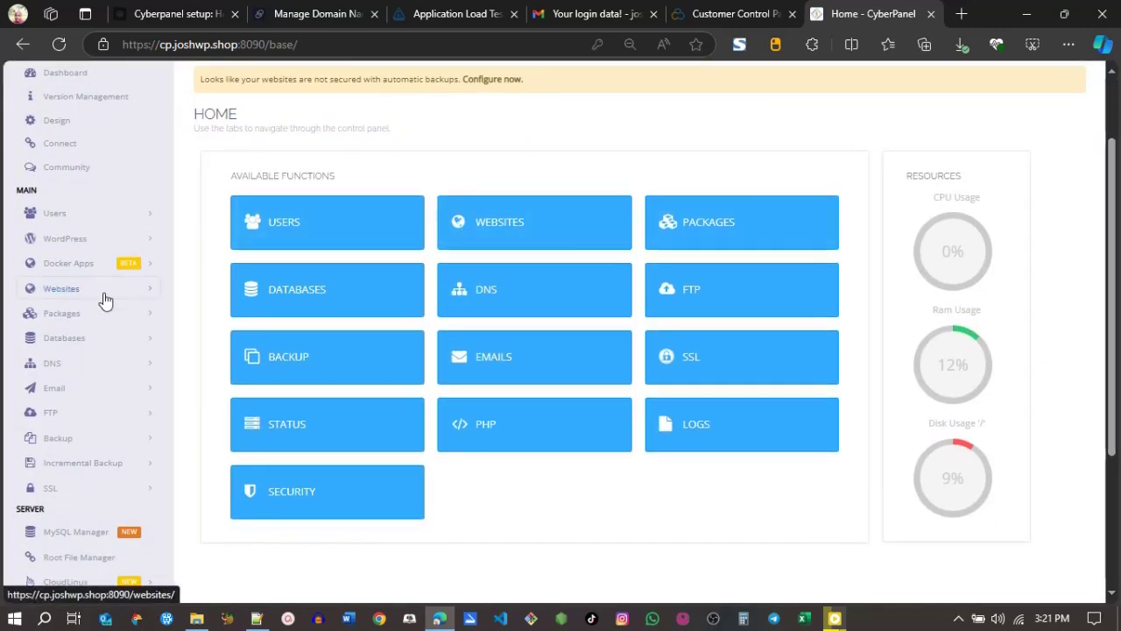
pyautogui.click(146, 320)
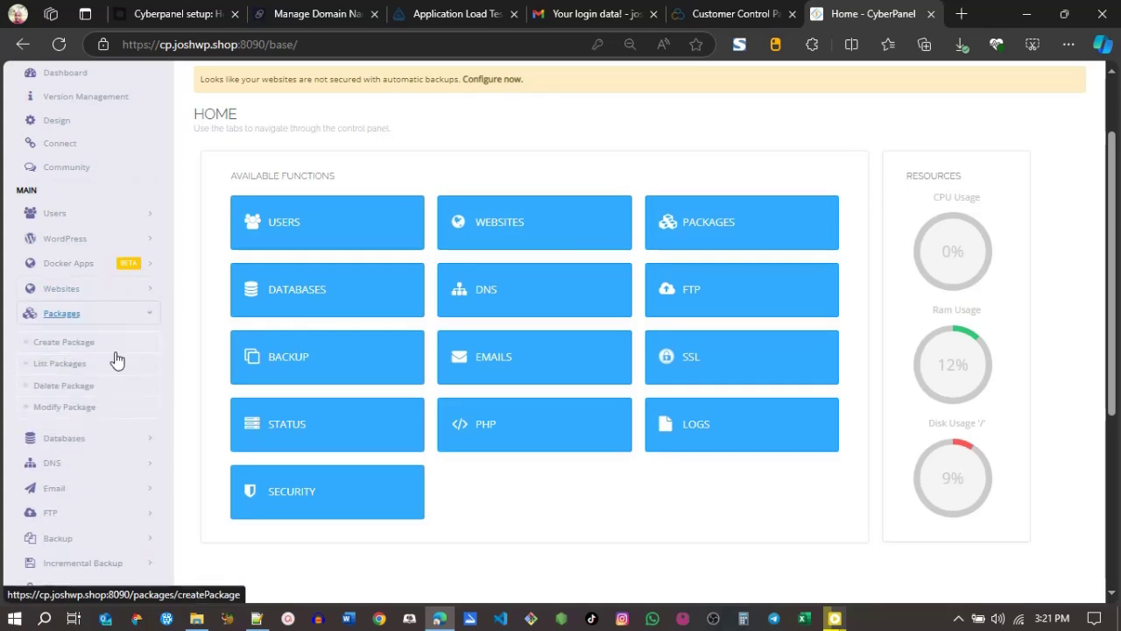
pyautogui.click(66, 409)
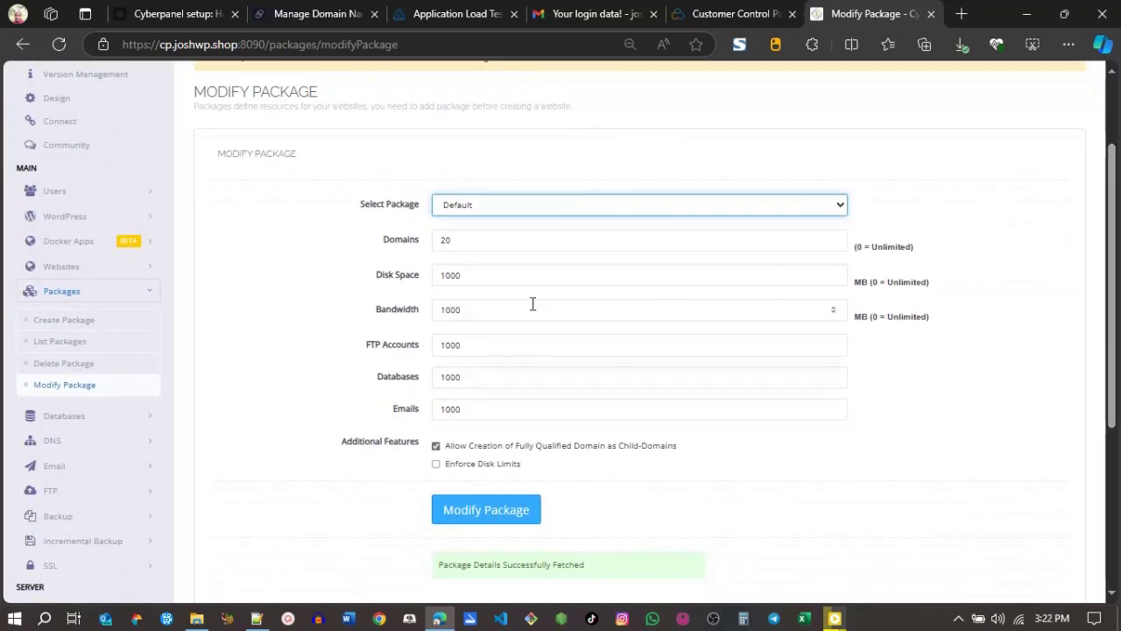
pyautogui.click(446, 279)
pyautogui.write('0')
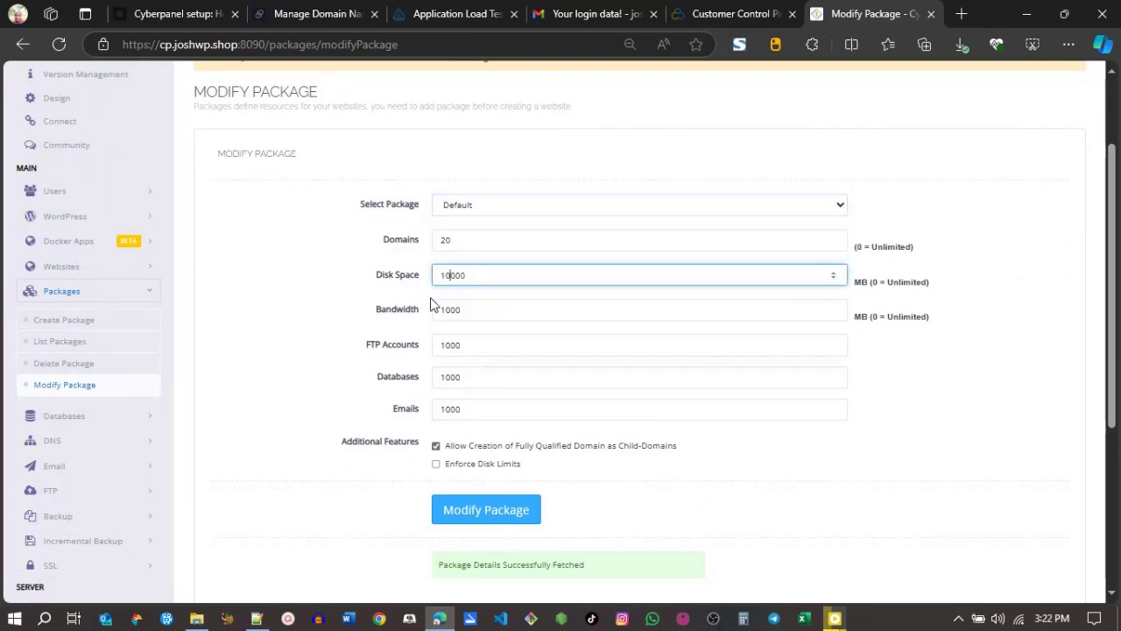
pyautogui.doubleClick(472, 309)
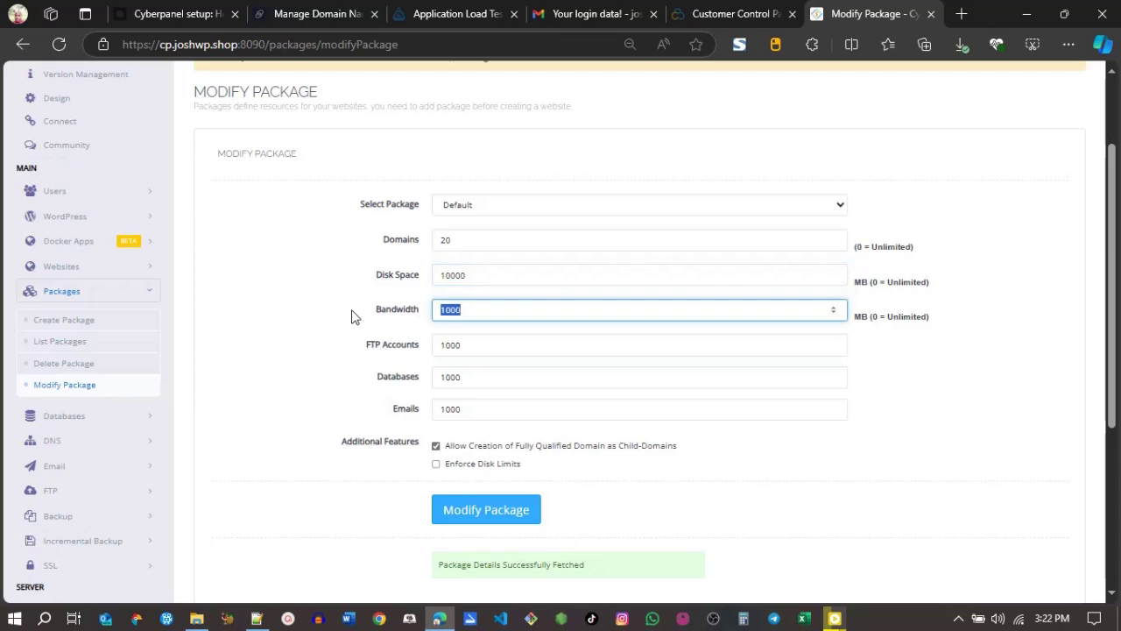
pyautogui.press('BackSpace')
pyautogui.scroll(-2, 714, 305)
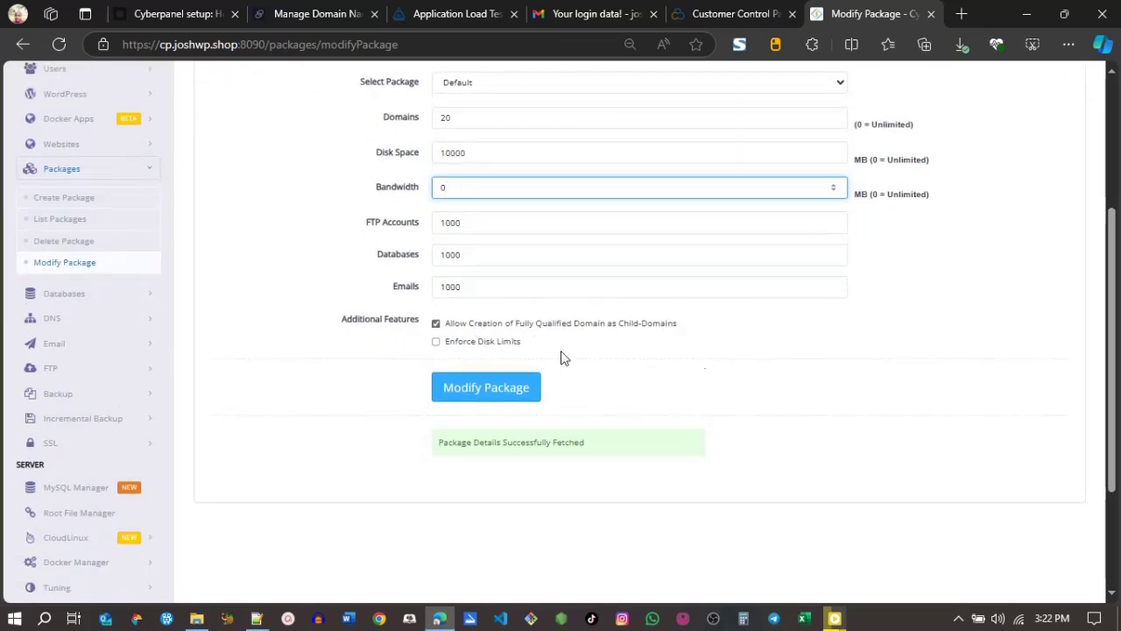
pyautogui.click(473, 389)
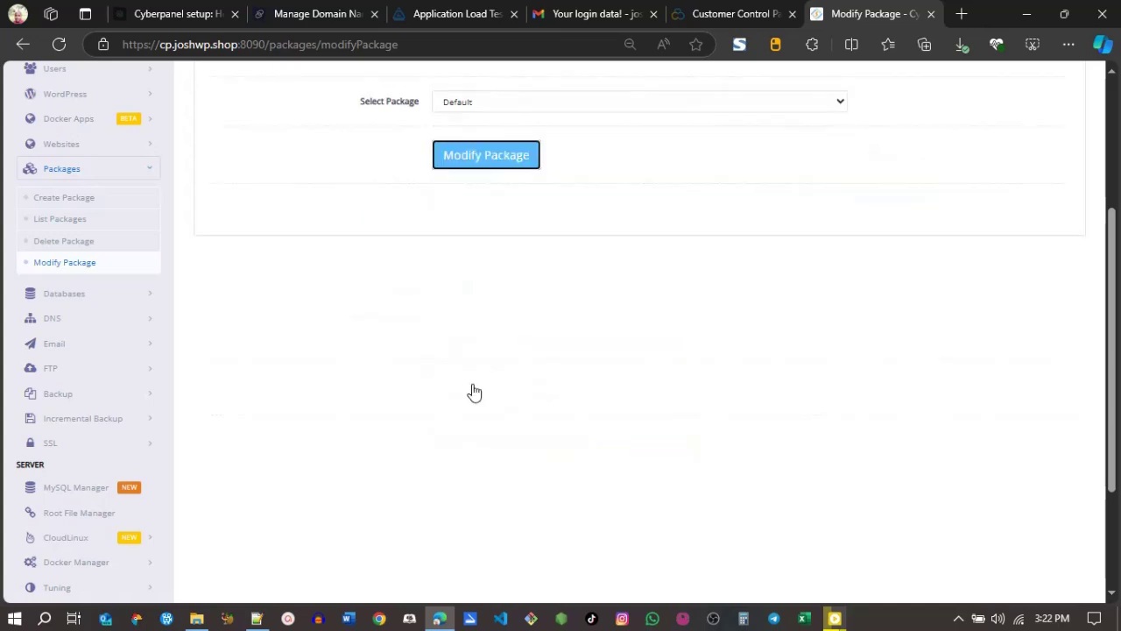
# Step: Scroll the sidebar and expand the PHP section
pyautogui.moveTo(1112, 329); pyautogui.dragTo(1117, 236)
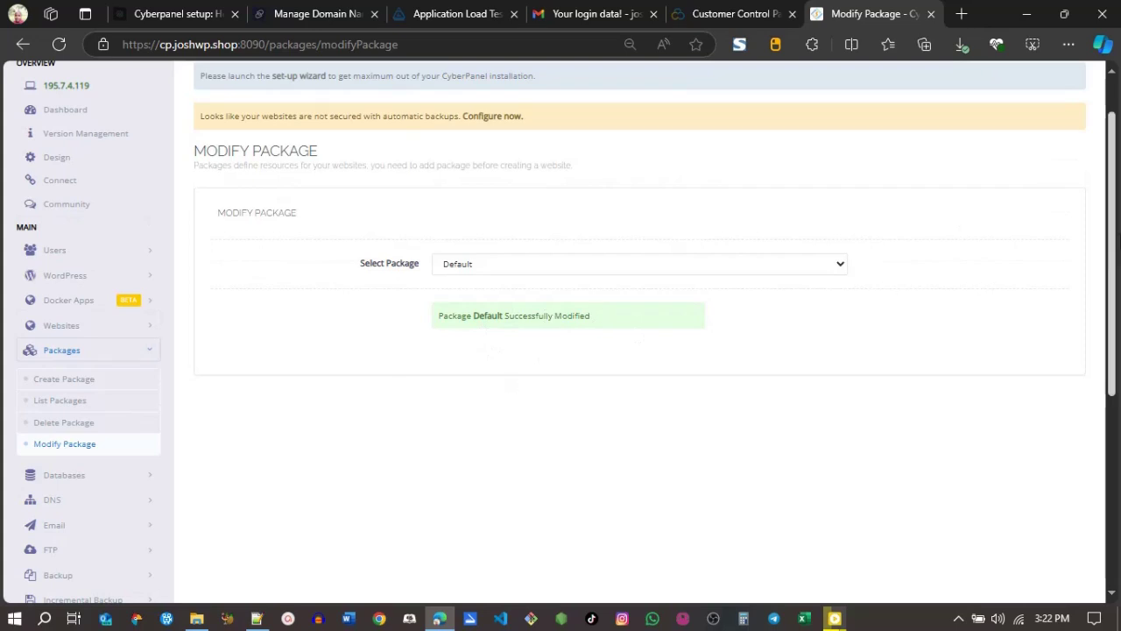
pyautogui.moveTo(1113, 237); pyautogui.dragTo(1119, 421)
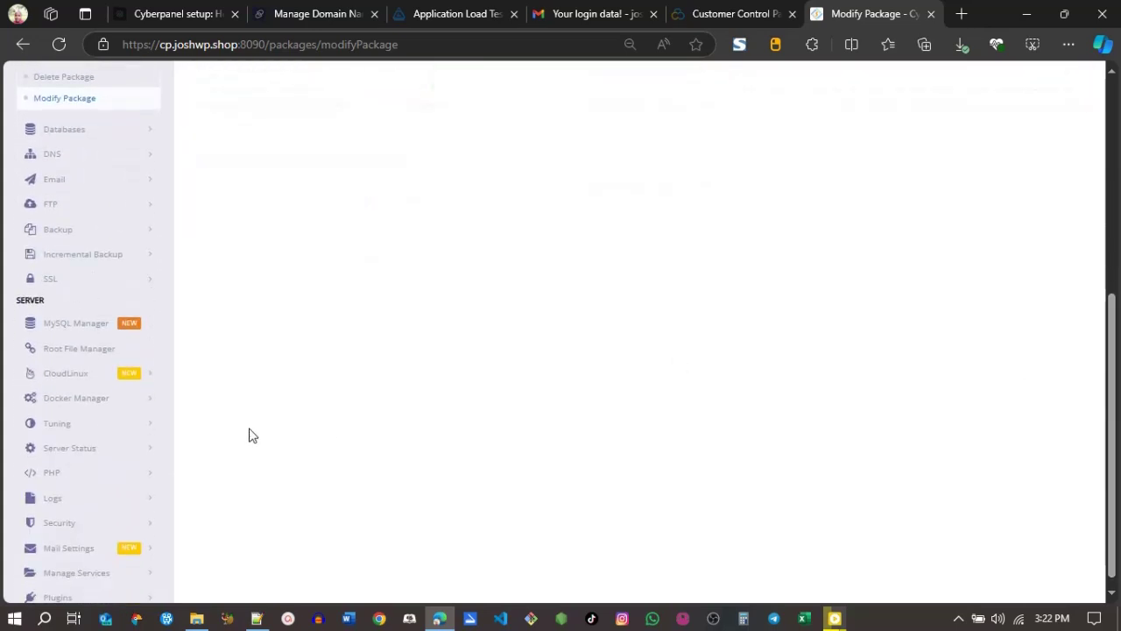
pyautogui.click(151, 475)
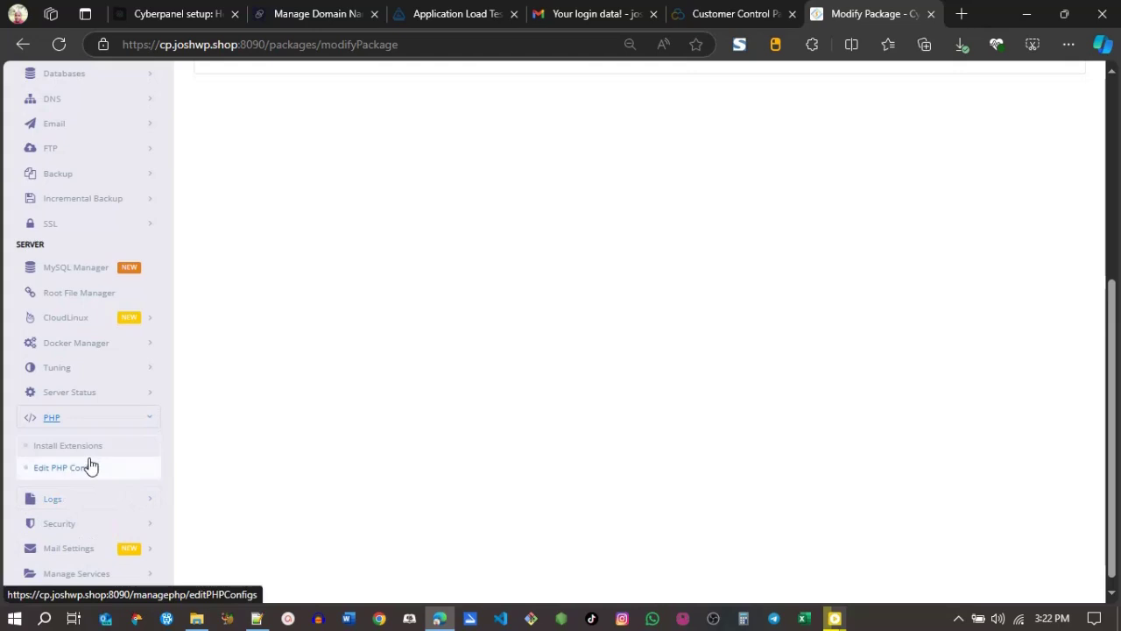
# Step: Set PHP 8.1 memory_limit 256M, upload_max_filesize 200M, post_max_size 80M and save the configuration
pyautogui.click(68, 470)
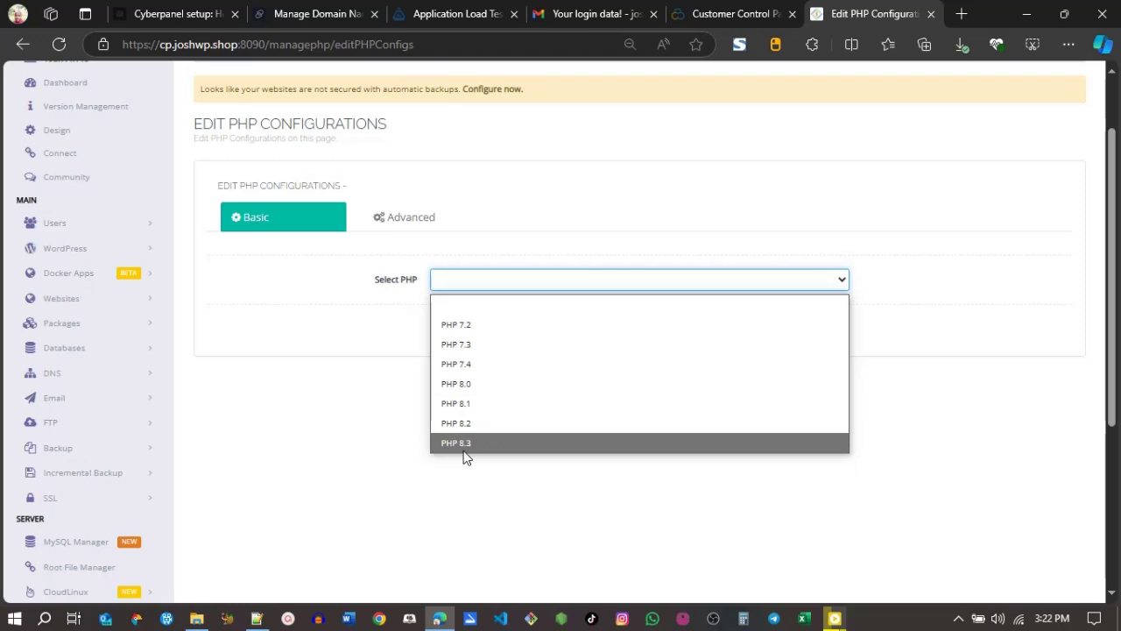
pyautogui.click(470, 405)
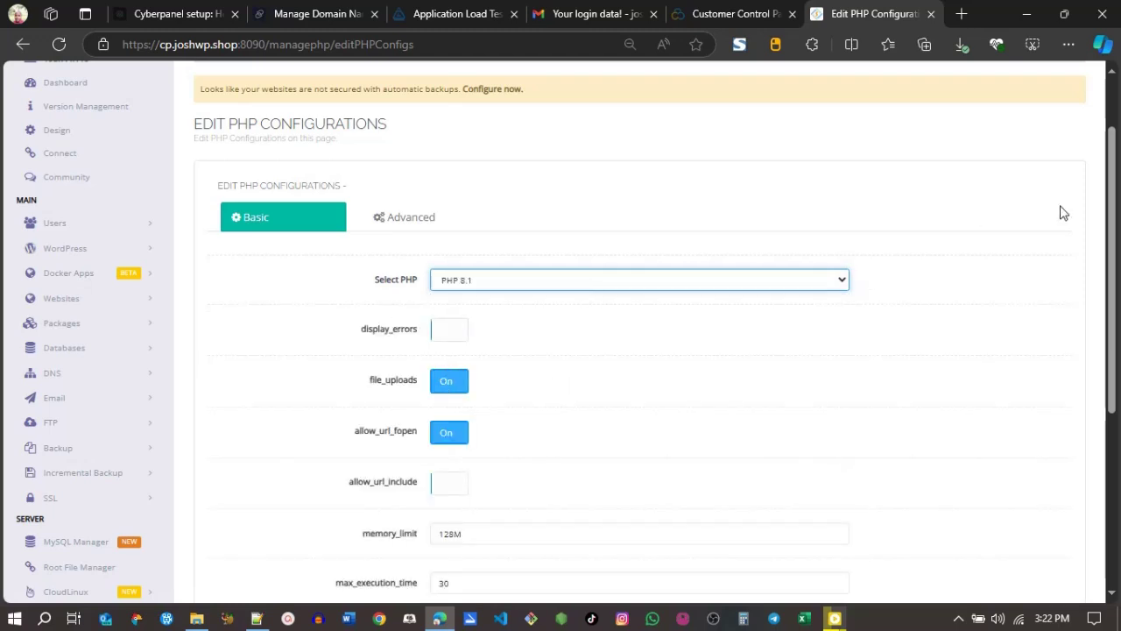
pyautogui.scroll(-3, 523, 353)
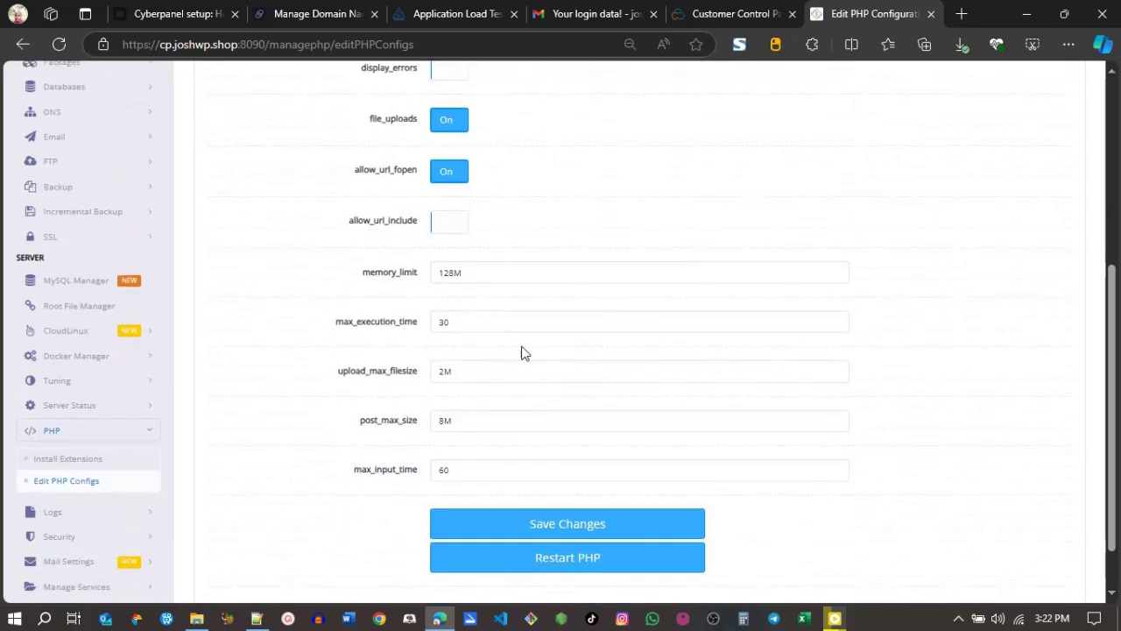
pyautogui.moveTo(455, 274); pyautogui.dragTo(445, 274)
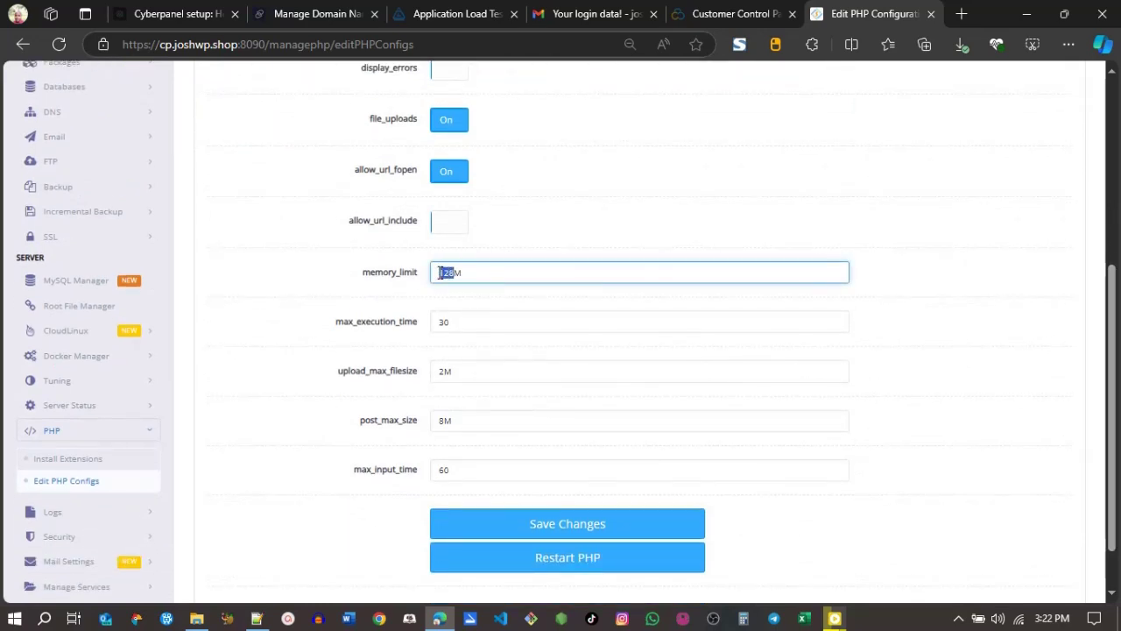
pyautogui.press('BackSpace')
pyautogui.click(446, 373)
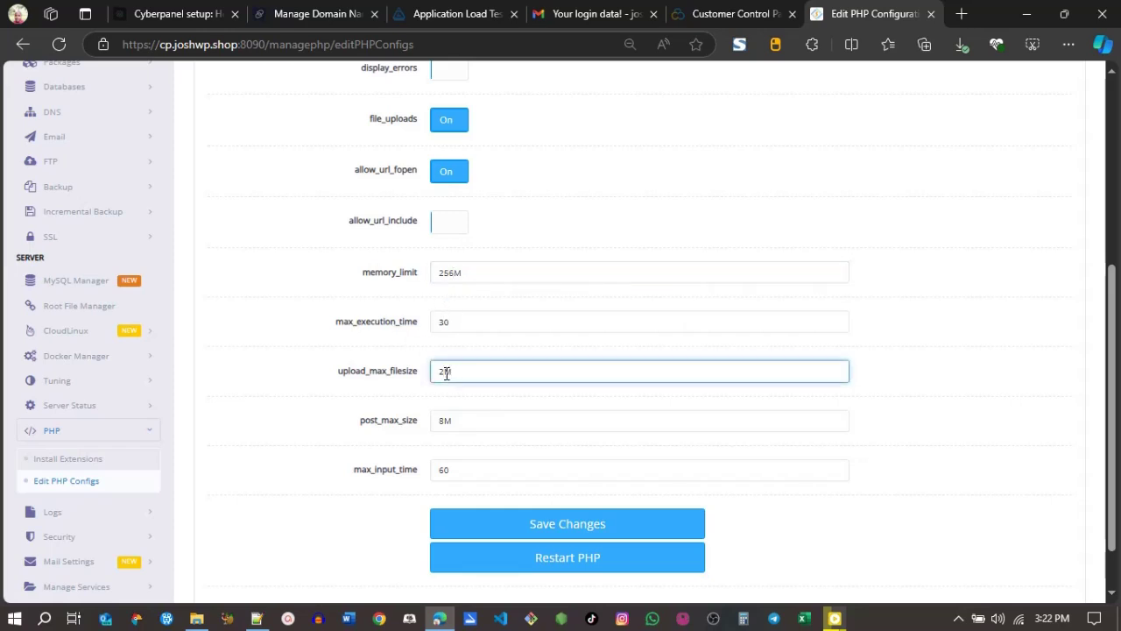
pyautogui.click(446, 420)
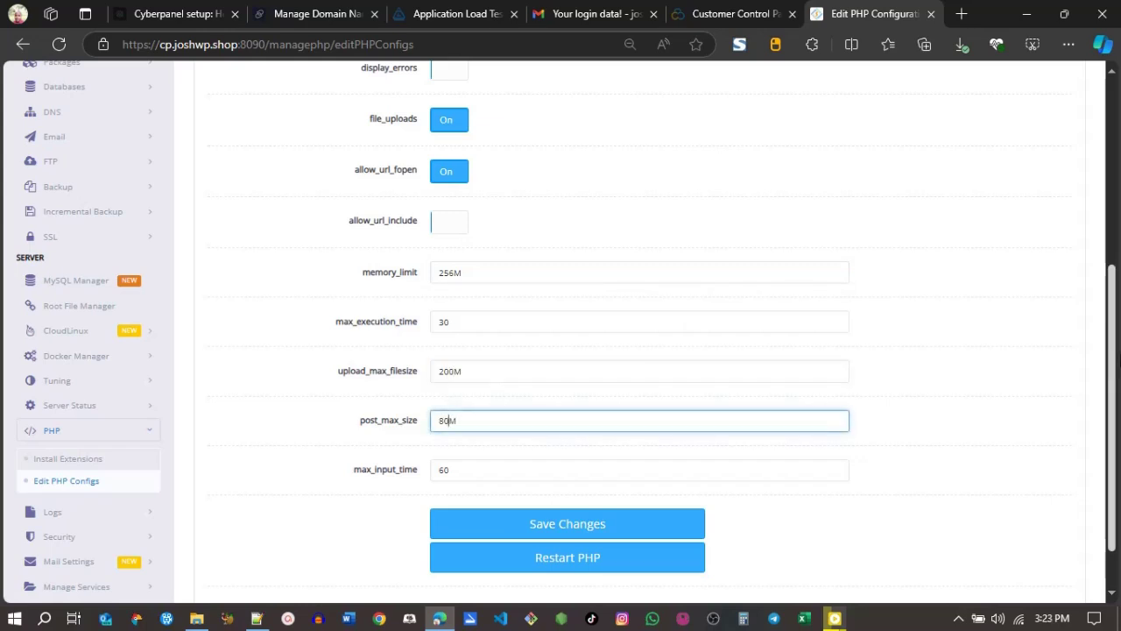
pyautogui.scroll(-2, 986, 374)
pyautogui.click(550, 467)
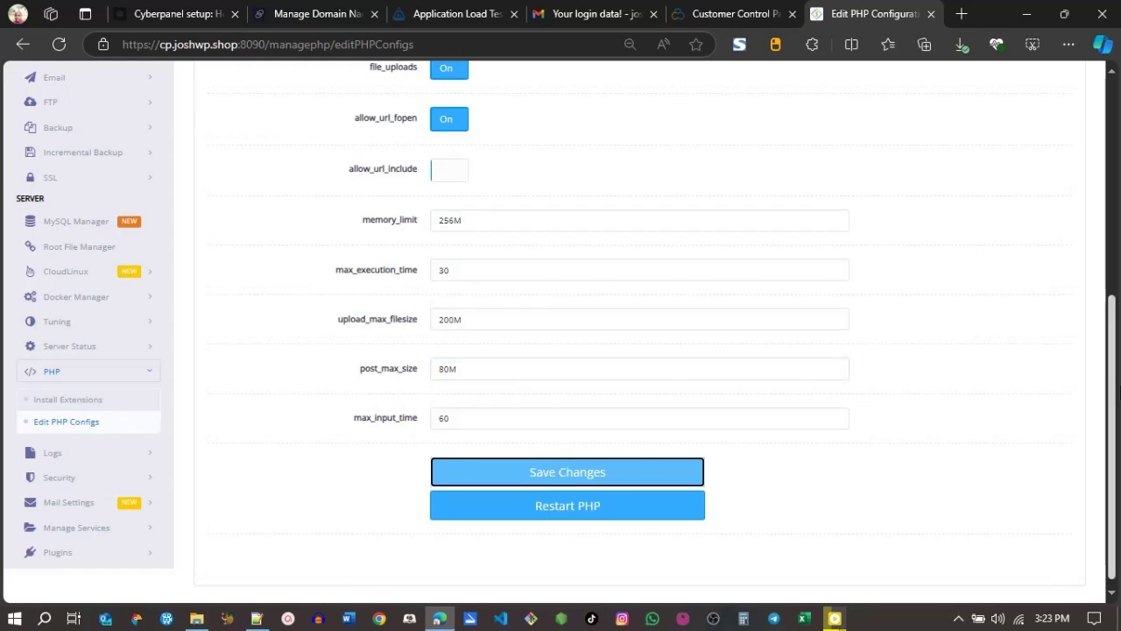
pyautogui.scroll(-1, 1115, 394)
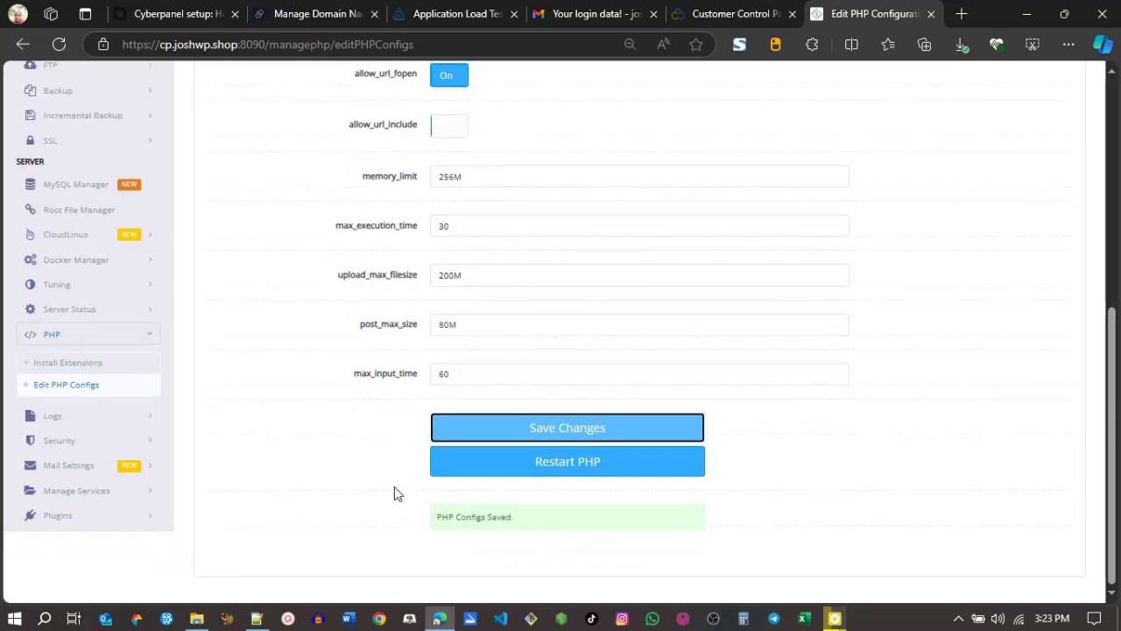
pyautogui.click(151, 447)
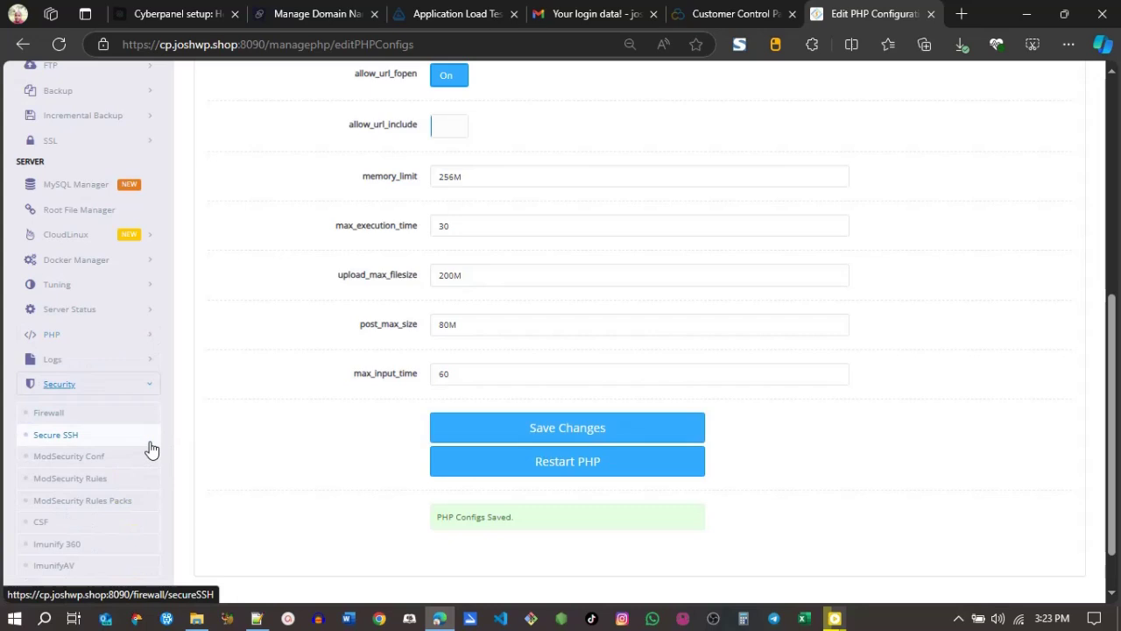
# Step: Install ModSecurity from ModSecurity Conf so its status, audit and rule engines are on
pyautogui.click(52, 457)
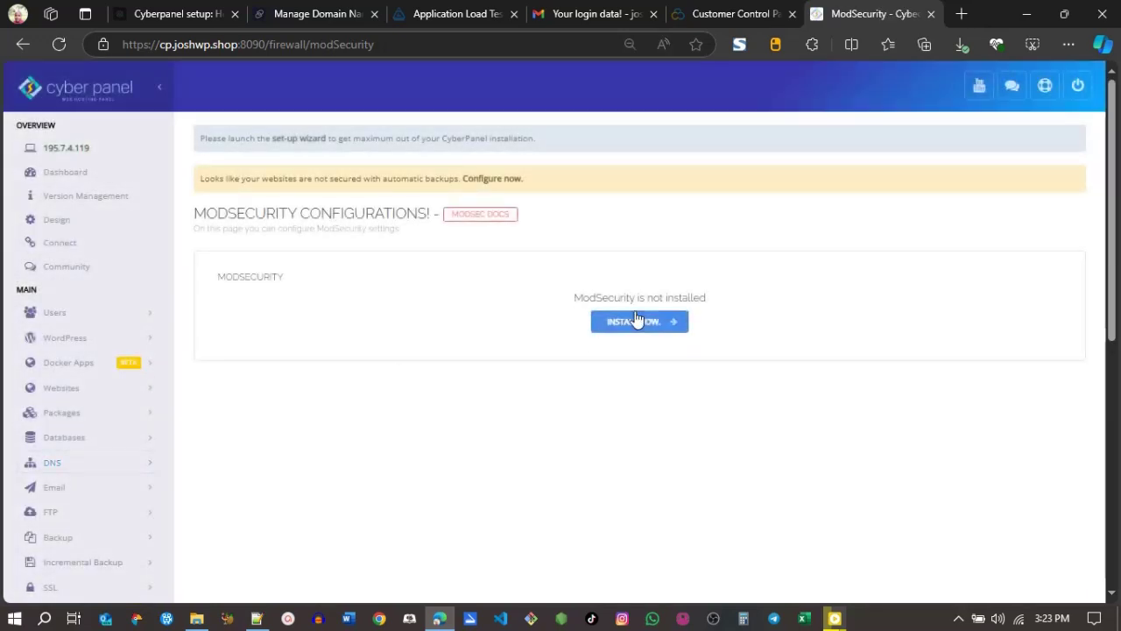
pyautogui.click(635, 322)
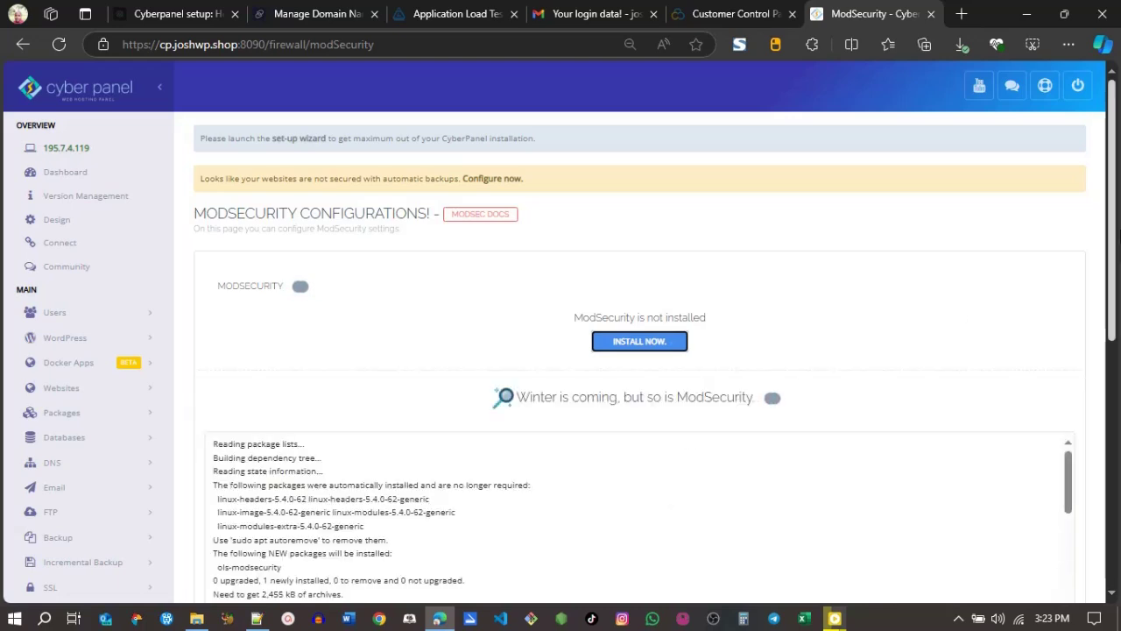
pyautogui.scroll(-1, 561, 333)
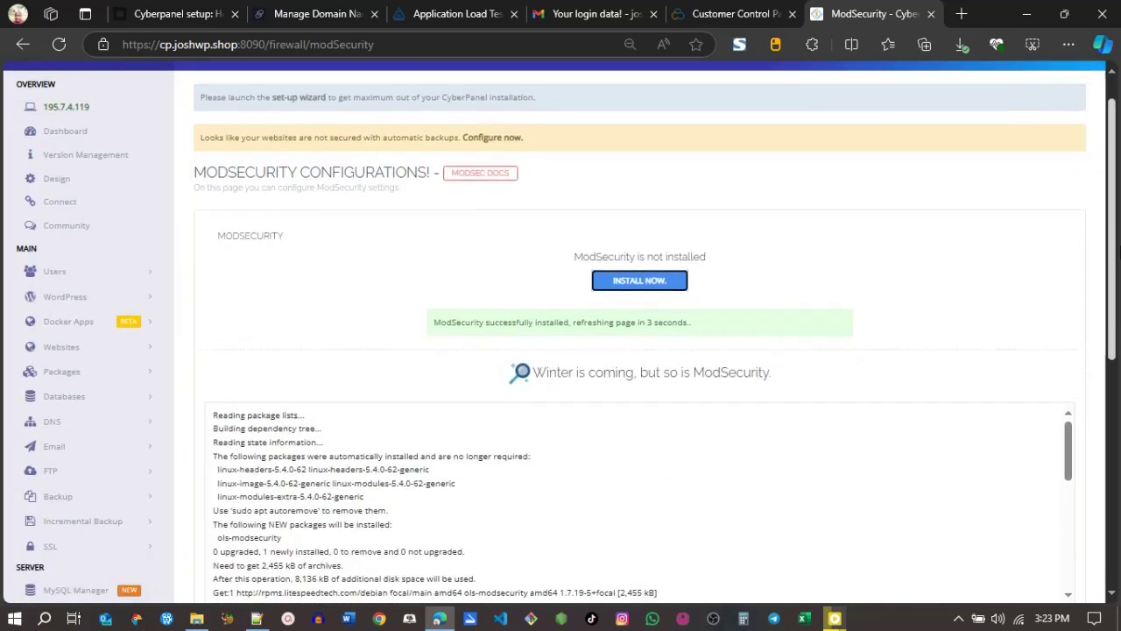
pyautogui.scroll(-2, 447, 250)
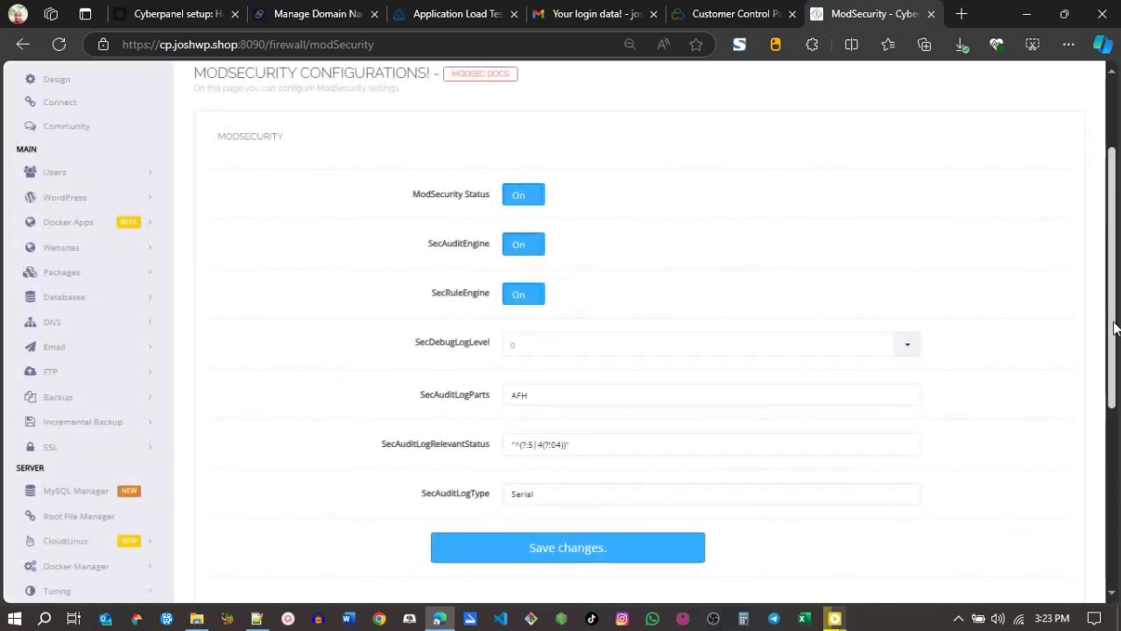
pyautogui.scroll(2, 1114, 328)
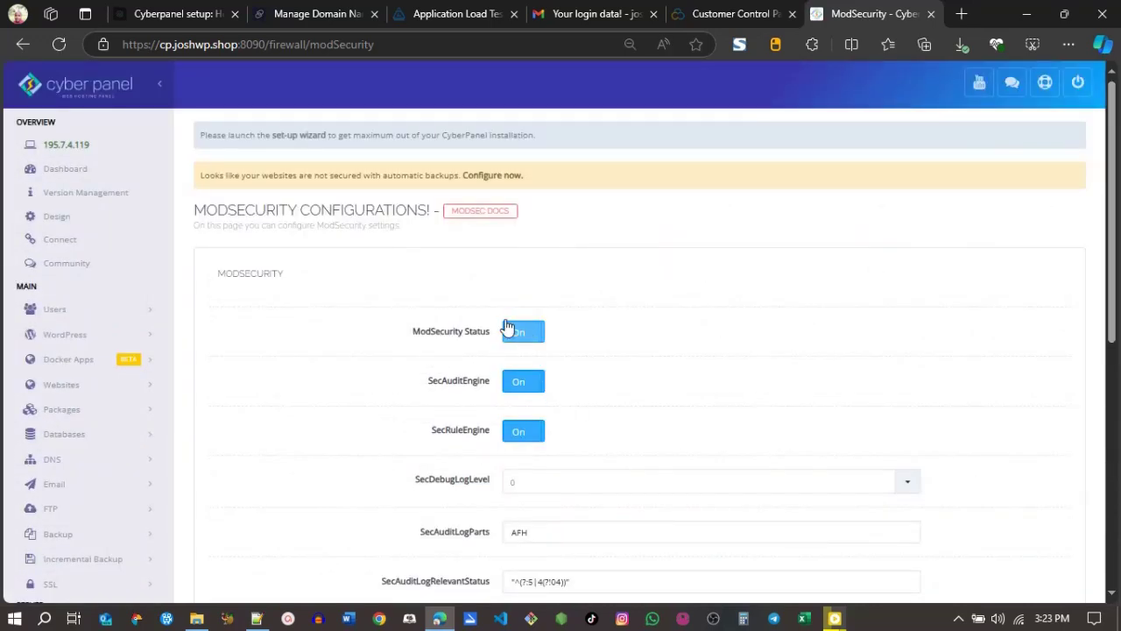
pyautogui.click(151, 393)
# Step: Start a new website on the Default package with admin as owner
pyautogui.click(60, 363)
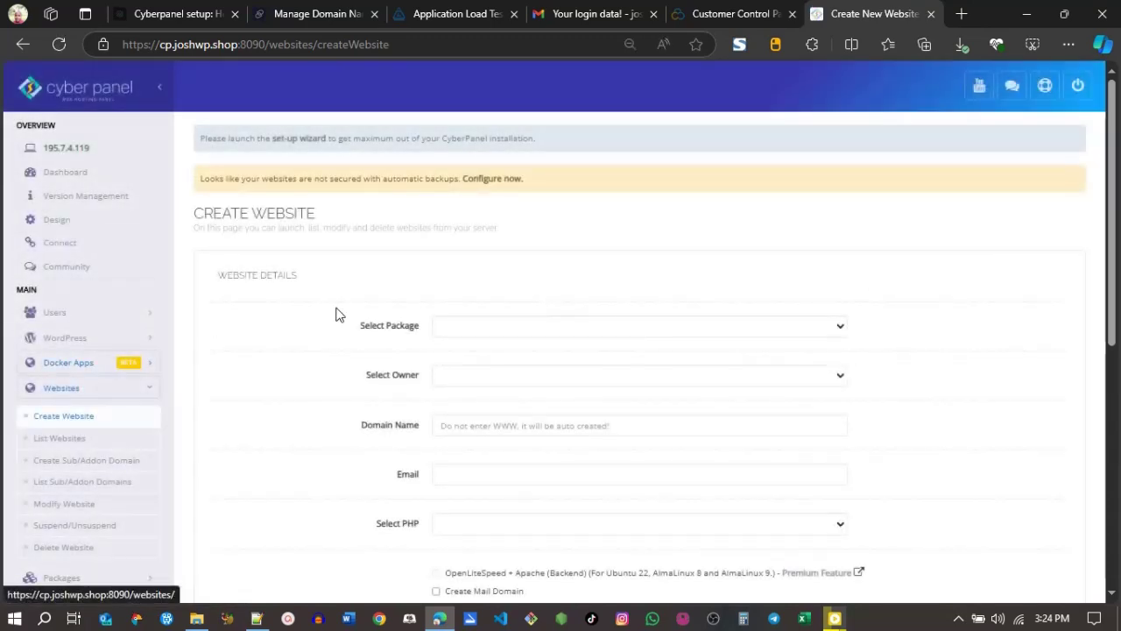
pyautogui.click(463, 325)
pyautogui.click(464, 371)
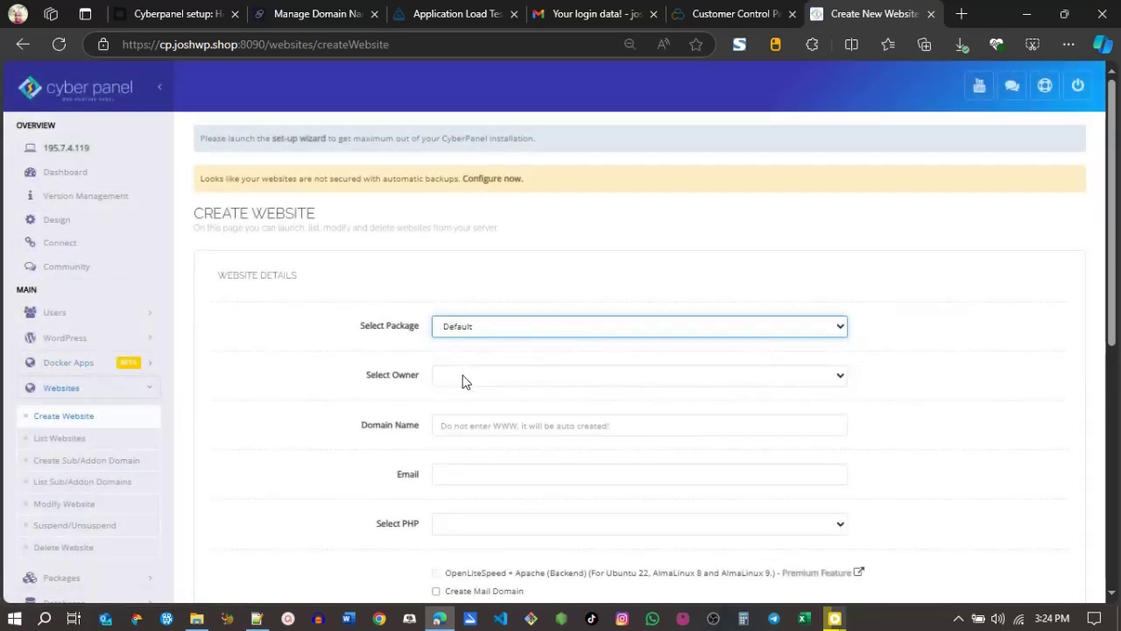
pyautogui.click(461, 379)
pyautogui.click(461, 419)
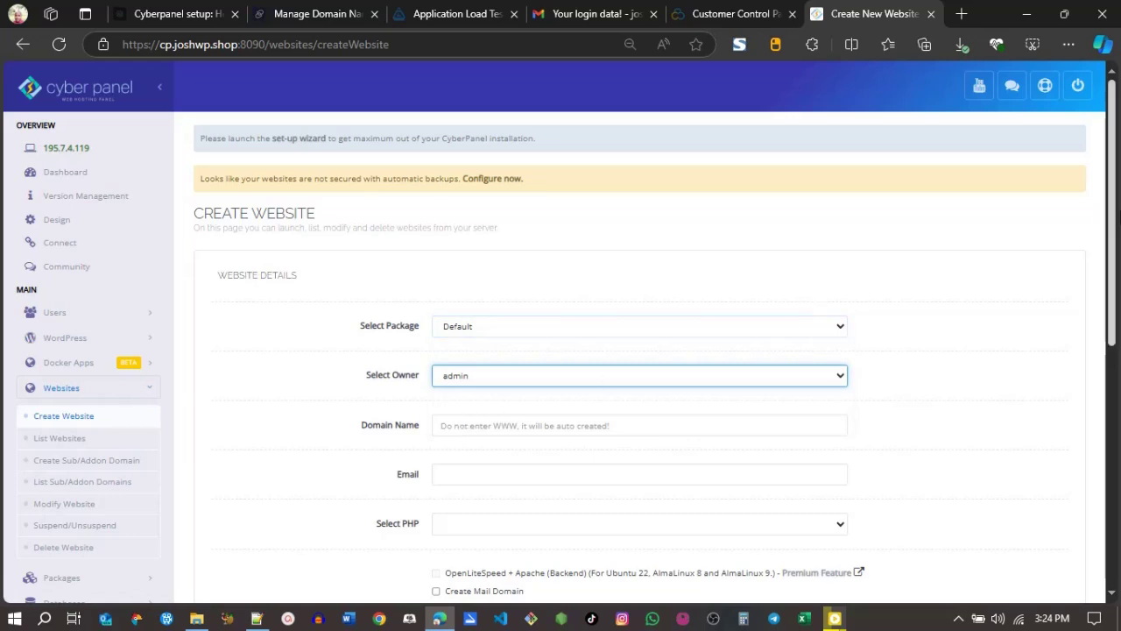
pyautogui.scroll(-2, 512, 420)
# Step: Enter domain joshwp.shop, select PHP 8.1, and create the website
pyautogui.click(573, 269)
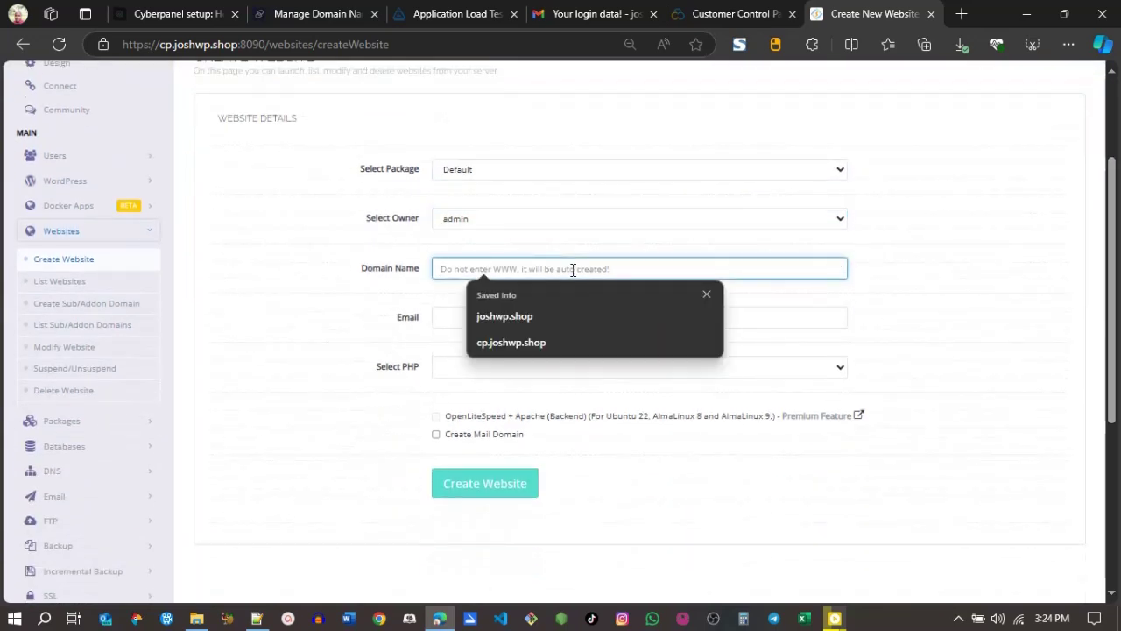
pyautogui.click(548, 315)
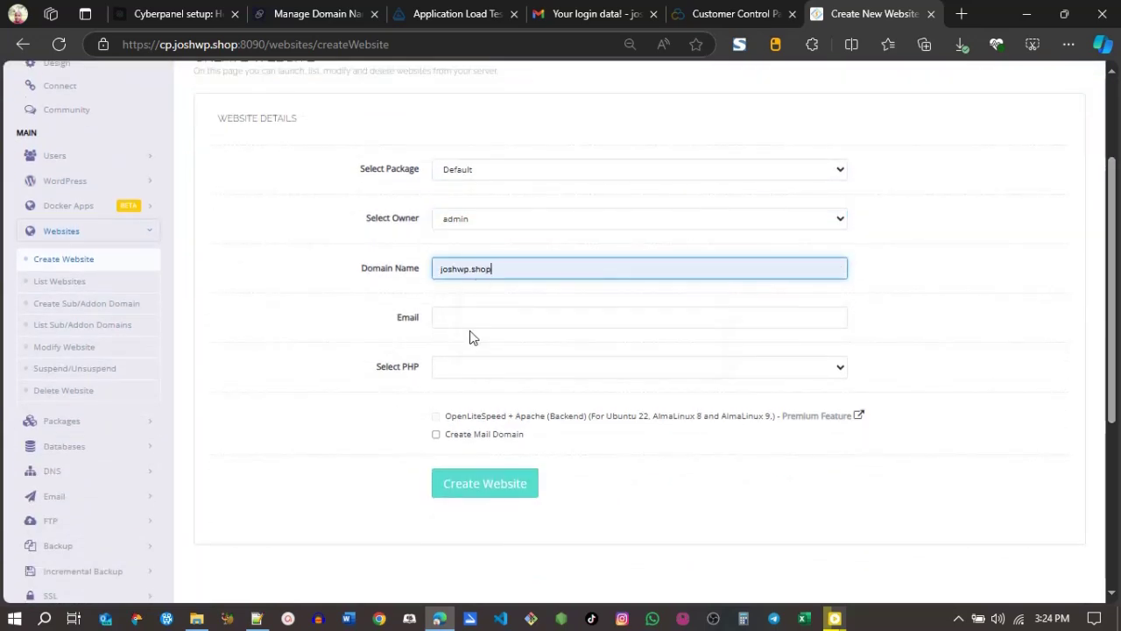
pyautogui.click(491, 371)
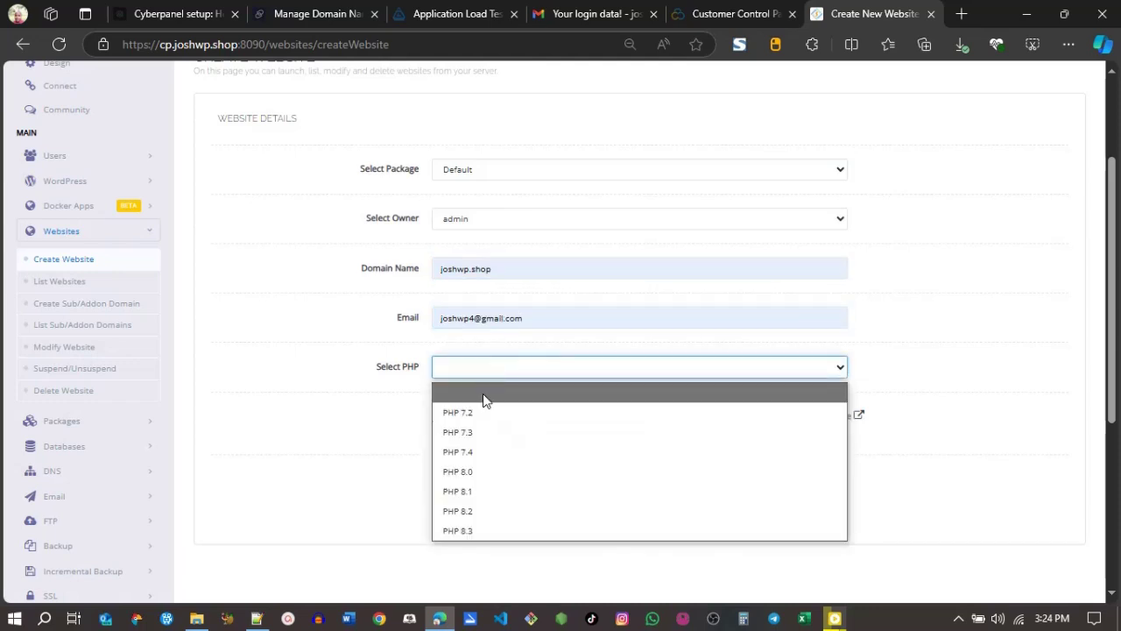
pyautogui.click(467, 490)
pyautogui.scroll(-1, 1111, 351)
pyautogui.scroll(-1, 543, 307)
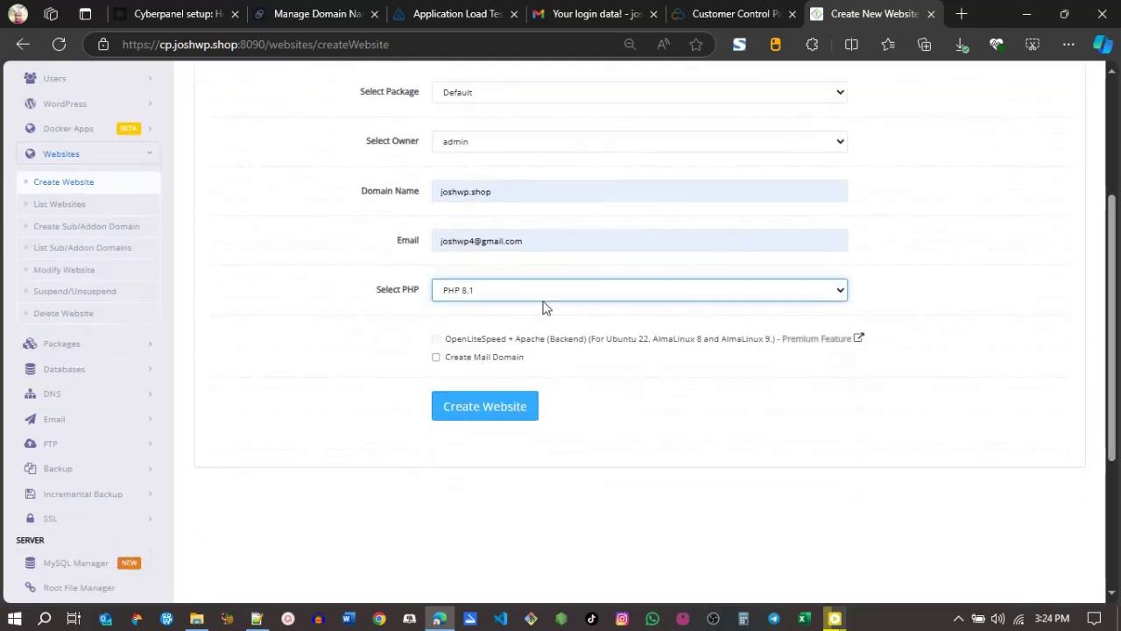
pyautogui.click(473, 408)
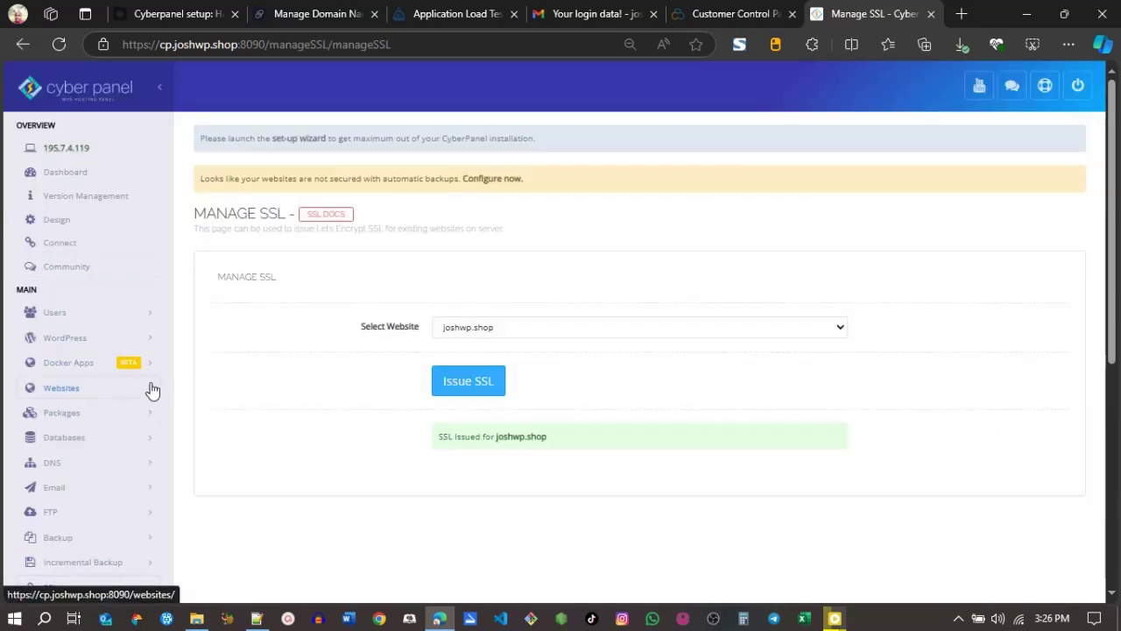
# Step: Open joshwp.shop's Manage page from List Websites and scroll to its configurations
pyautogui.click(149, 391)
pyautogui.click(93, 441)
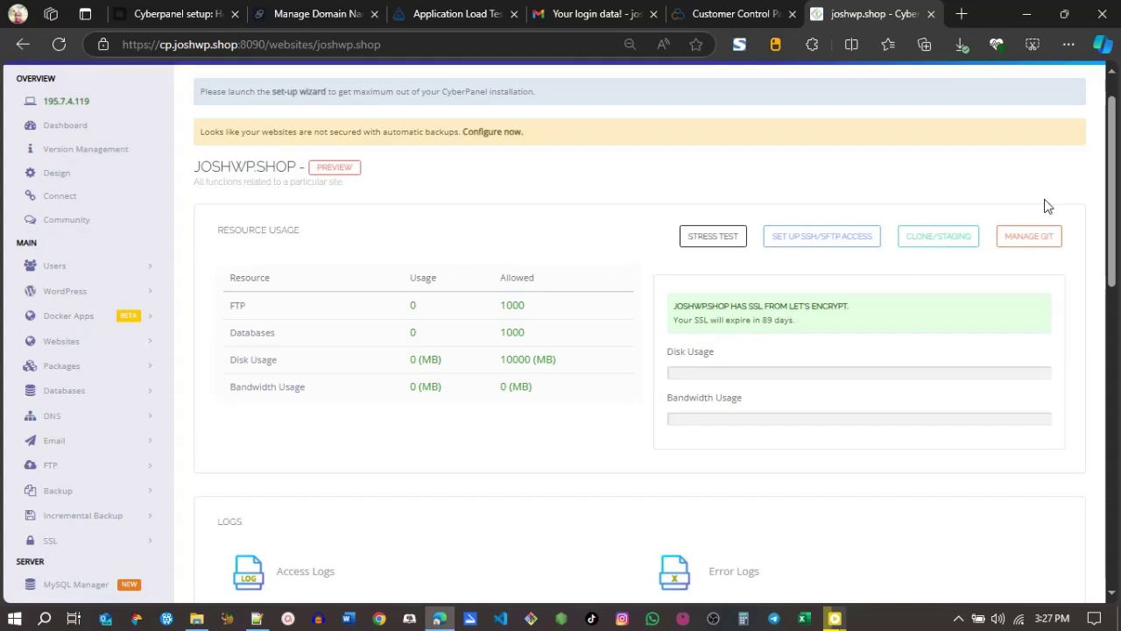
pyautogui.moveTo(1119, 202); pyautogui.dragTo(1119, 388)
# Step: Apply the Force HTTP -> HTTPS rewrite template to joshwp.shop and save the rules
pyautogui.click(734, 317)
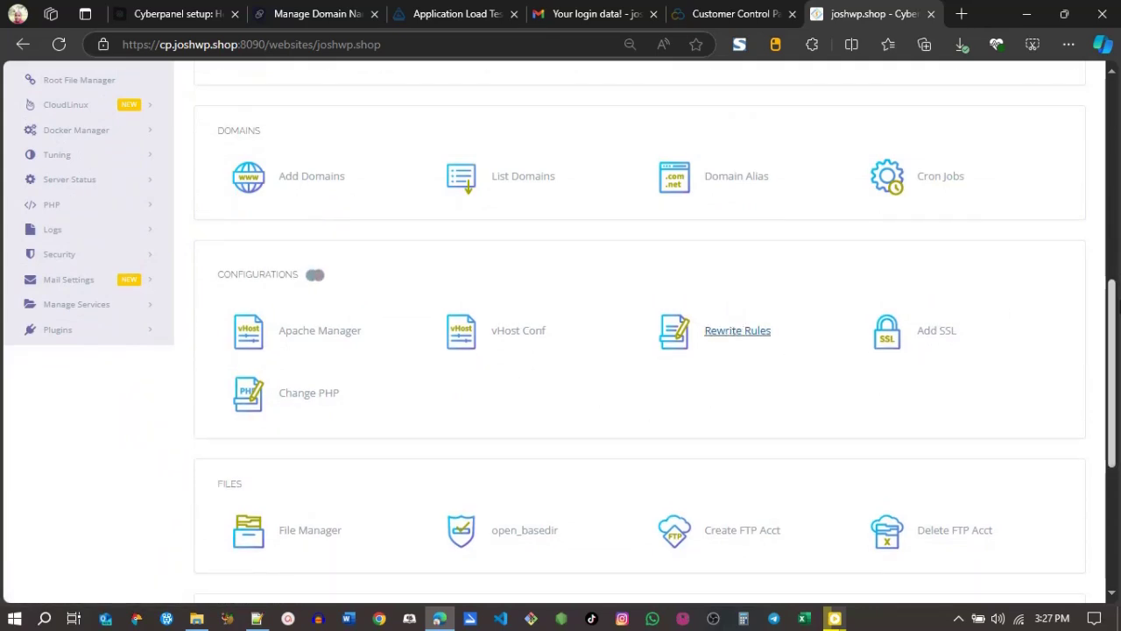
pyautogui.click(618, 472)
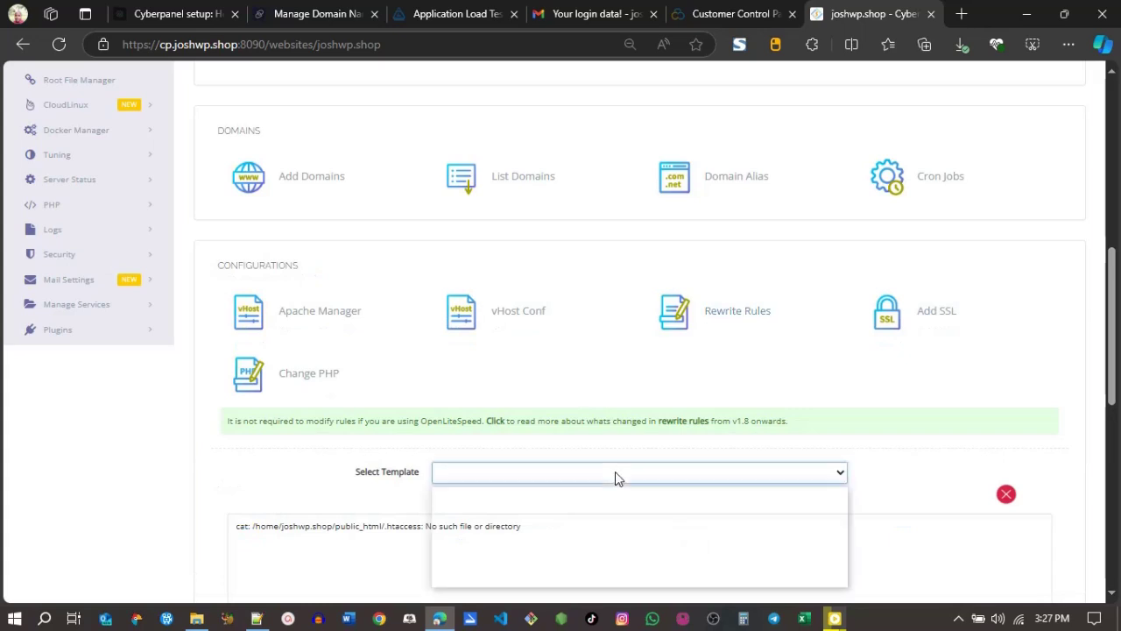
pyautogui.click(519, 519)
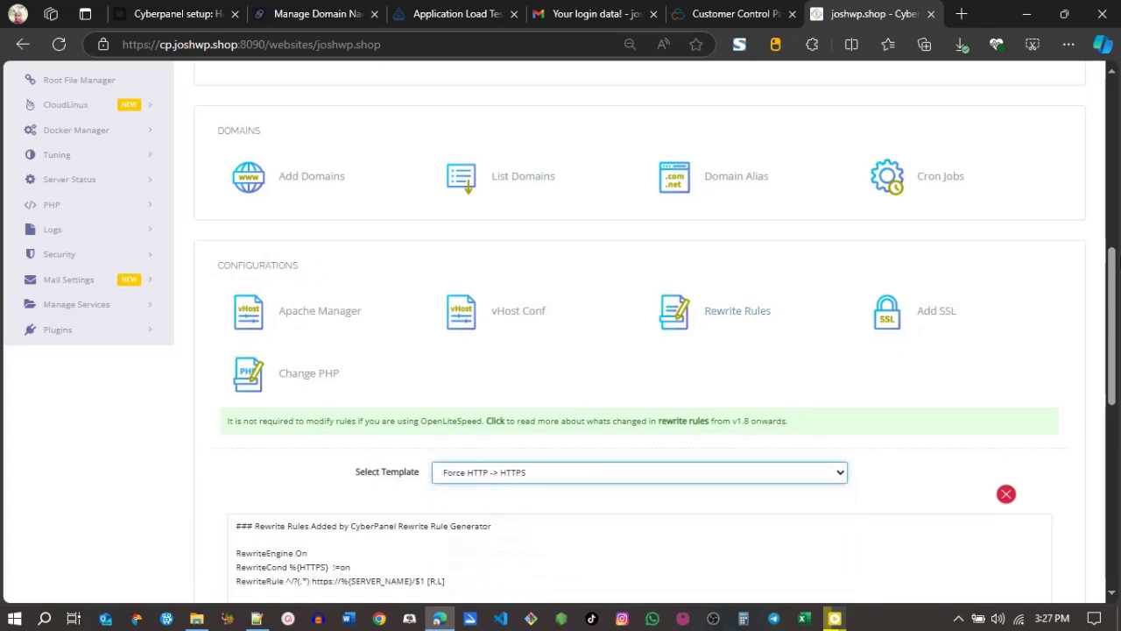
pyautogui.scroll(5, 561, 333)
pyautogui.scroll(-7, 561, 333)
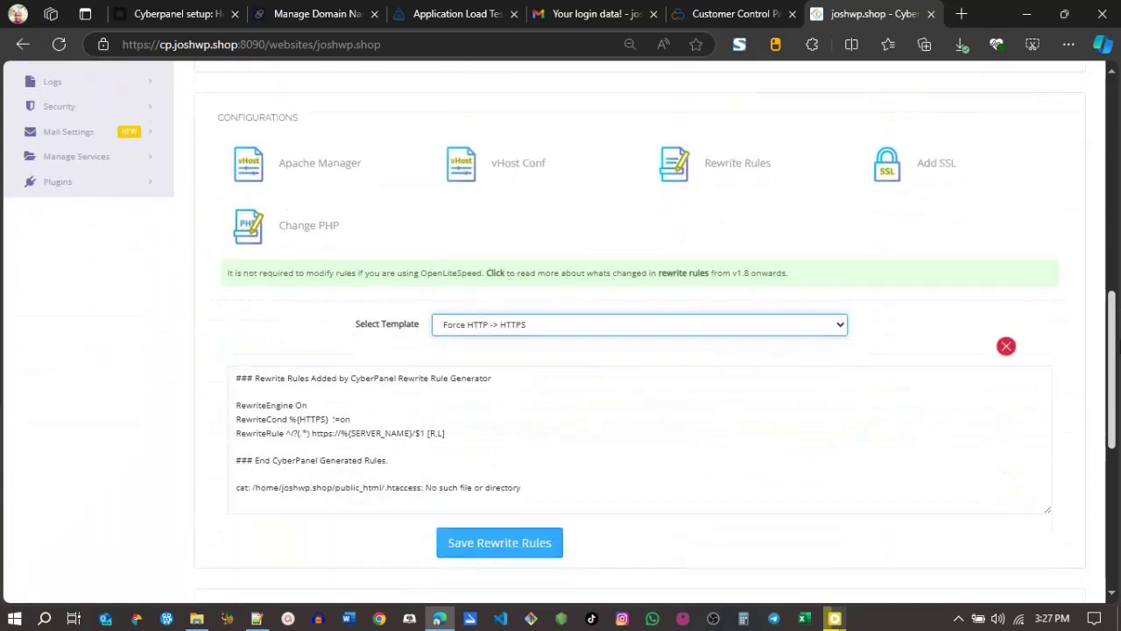
pyautogui.scroll(-1, 990, 365)
pyautogui.click(474, 446)
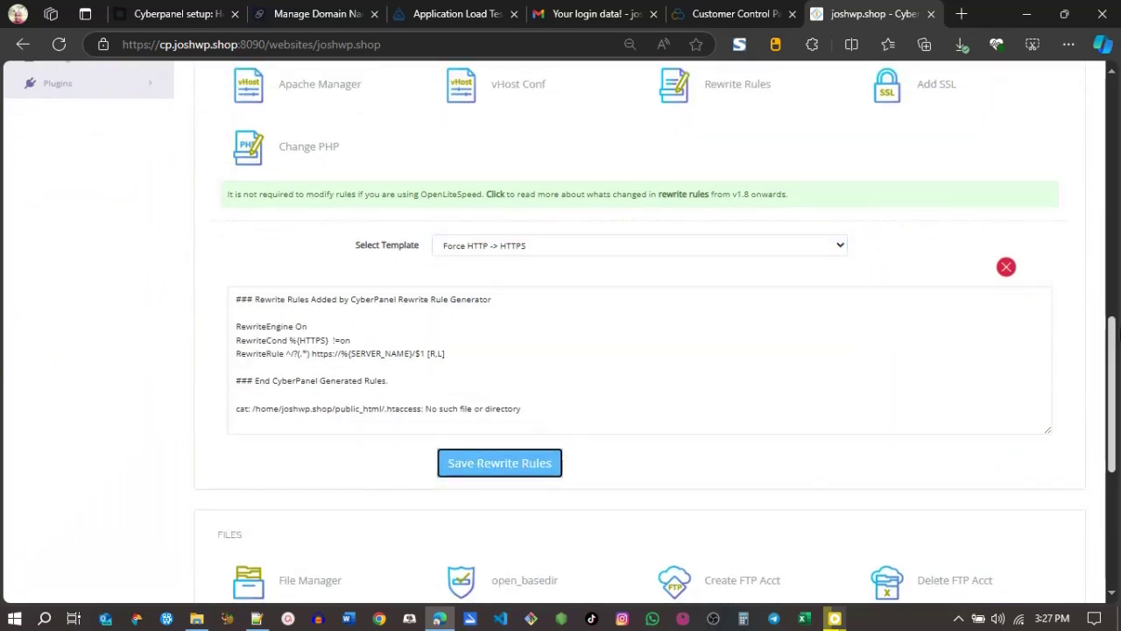
pyautogui.moveTo(1115, 336); pyautogui.dragTo(1114, 442)
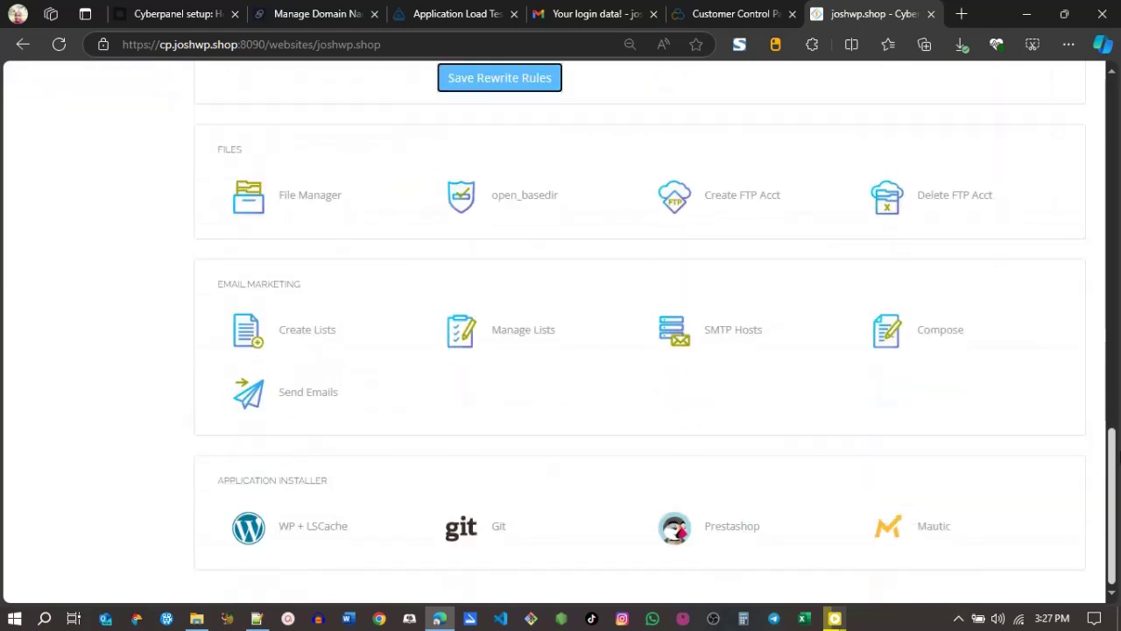
pyautogui.click(313, 534)
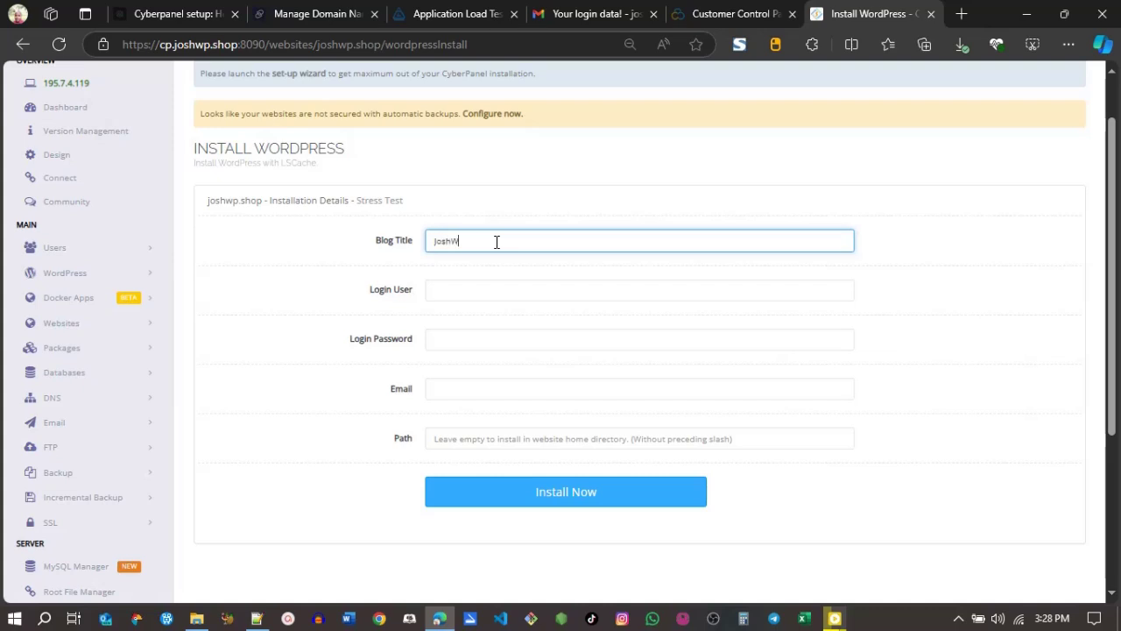
# Step: Enter the admin login name, use the browser's suggested strong password, and select it
pyautogui.click(475, 290)
pyautogui.write('joshwp')
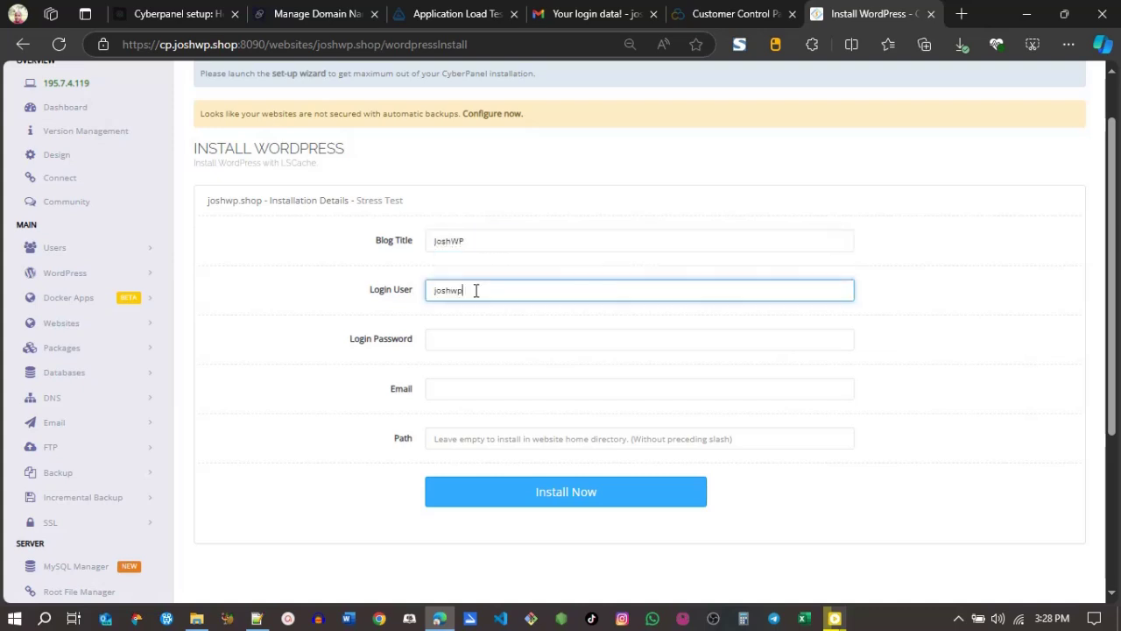
pyautogui.click(455, 339)
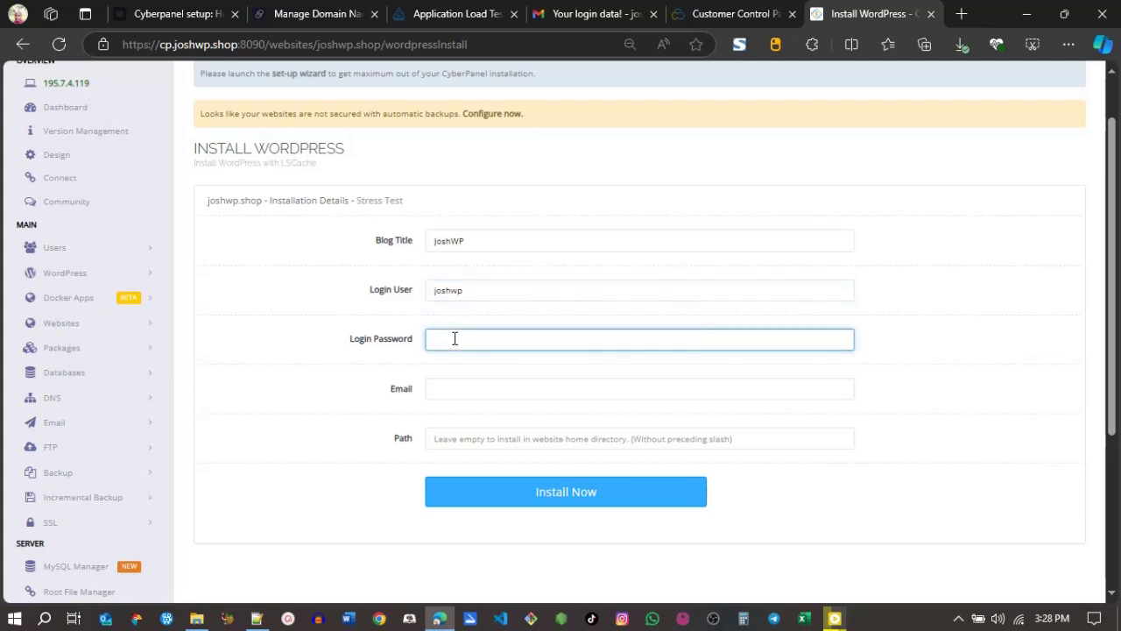
pyautogui.rightClick(455, 339)
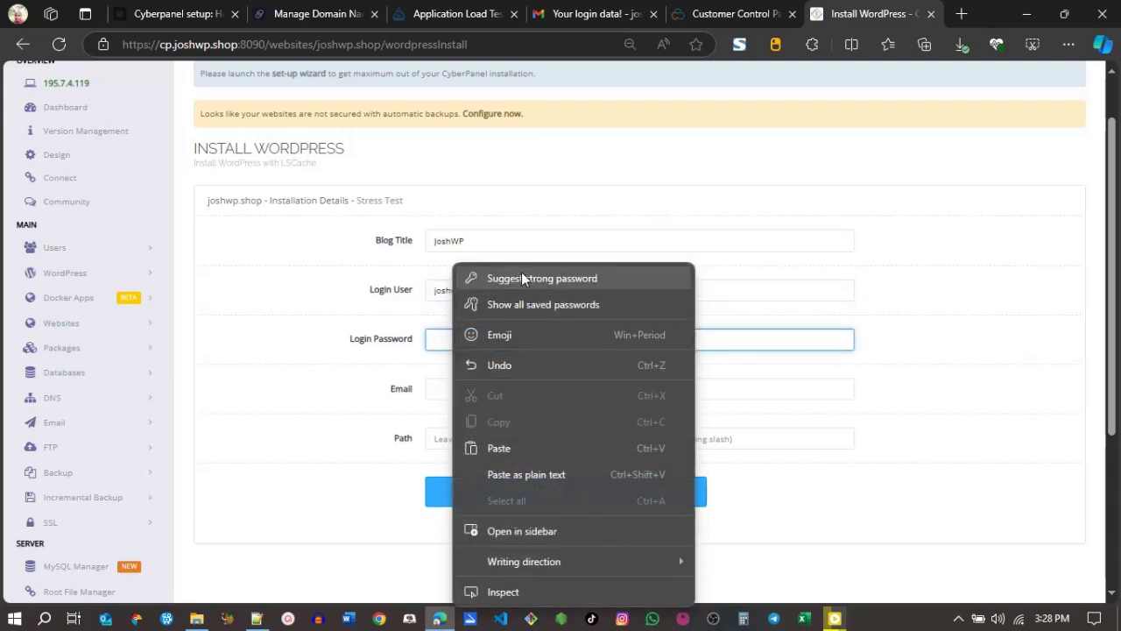
pyautogui.click(521, 277)
pyautogui.click(547, 397)
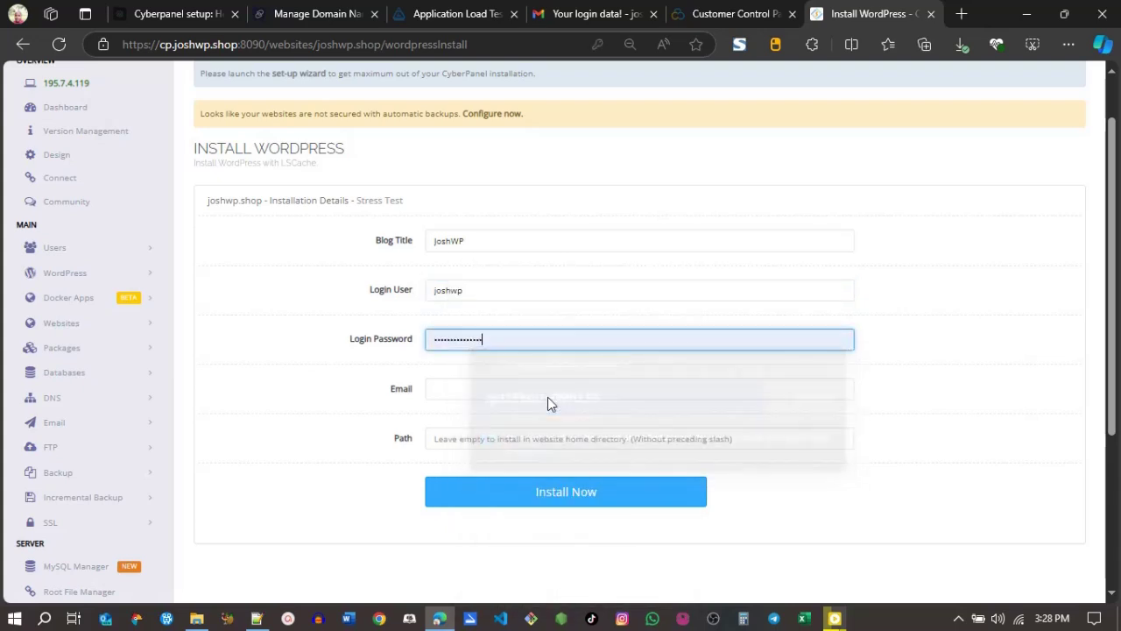
pyautogui.click(493, 339)
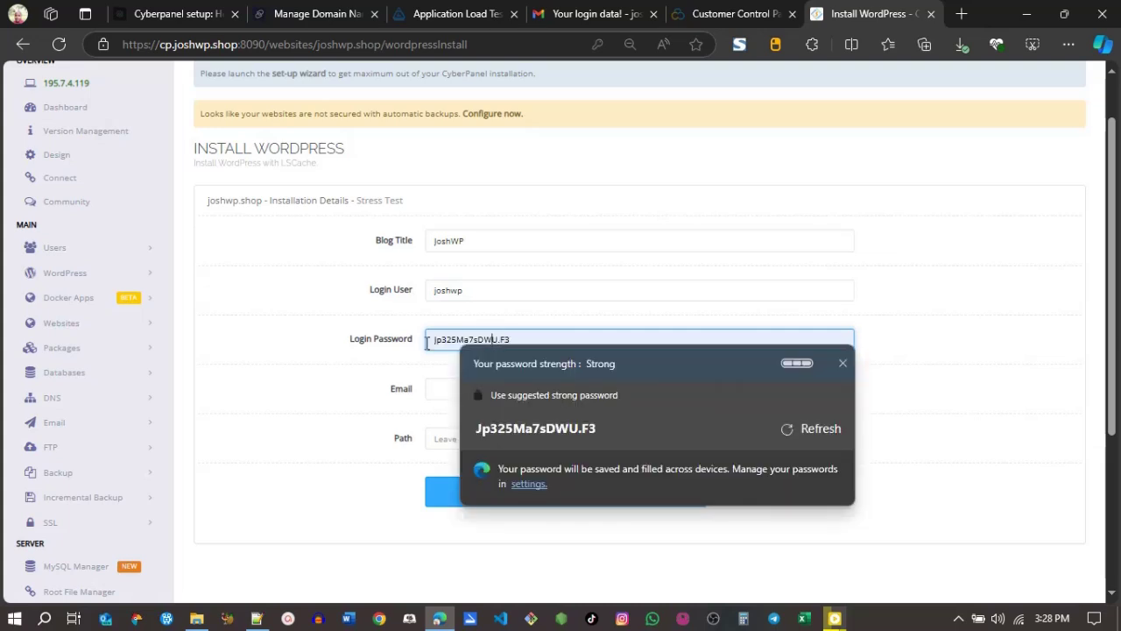
pyautogui.moveTo(433, 342); pyautogui.dragTo(508, 336)
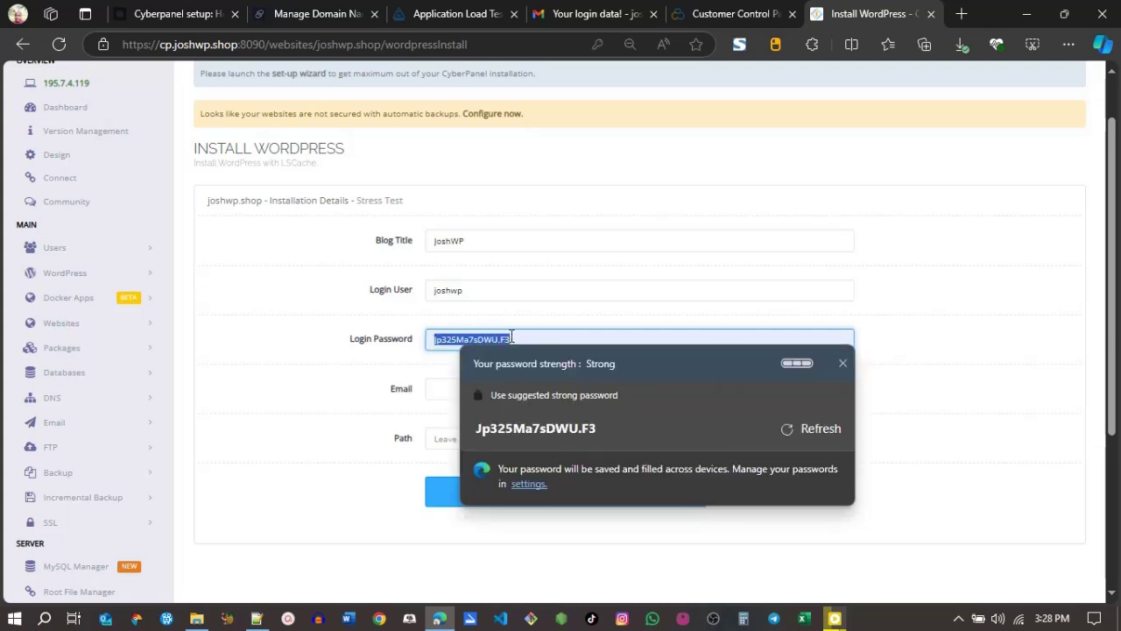
# Step: Paste the generated password into the KEYWORD URLS.txt notes and return to the installer form
pyautogui.click(256, 619)
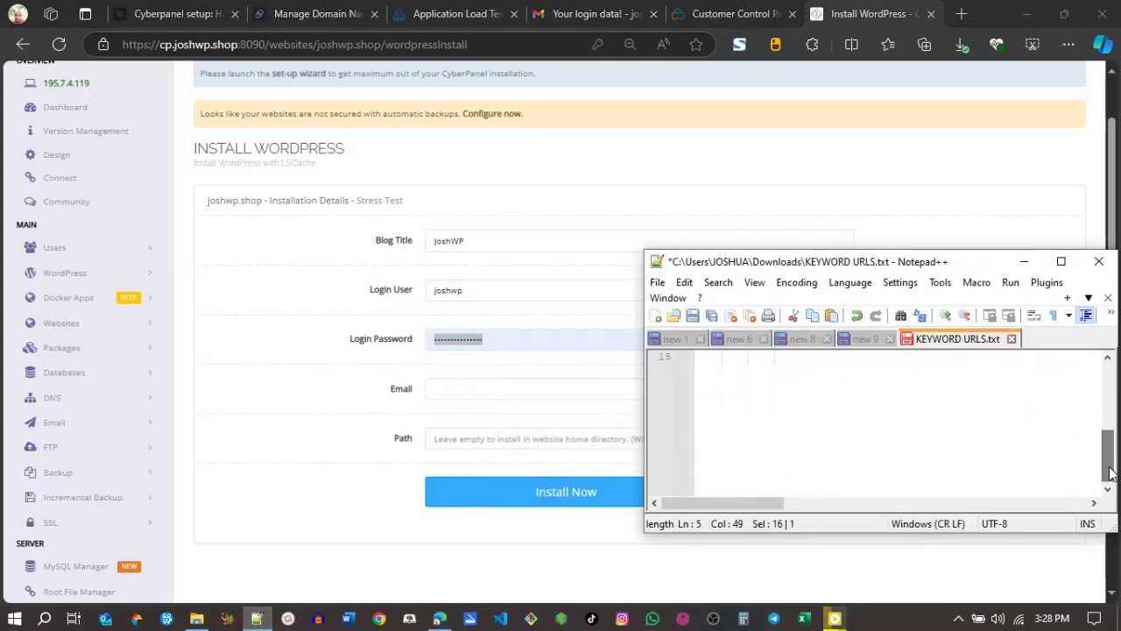
pyautogui.click(832, 421)
pyautogui.press('Return')
pyautogui.press('Return')
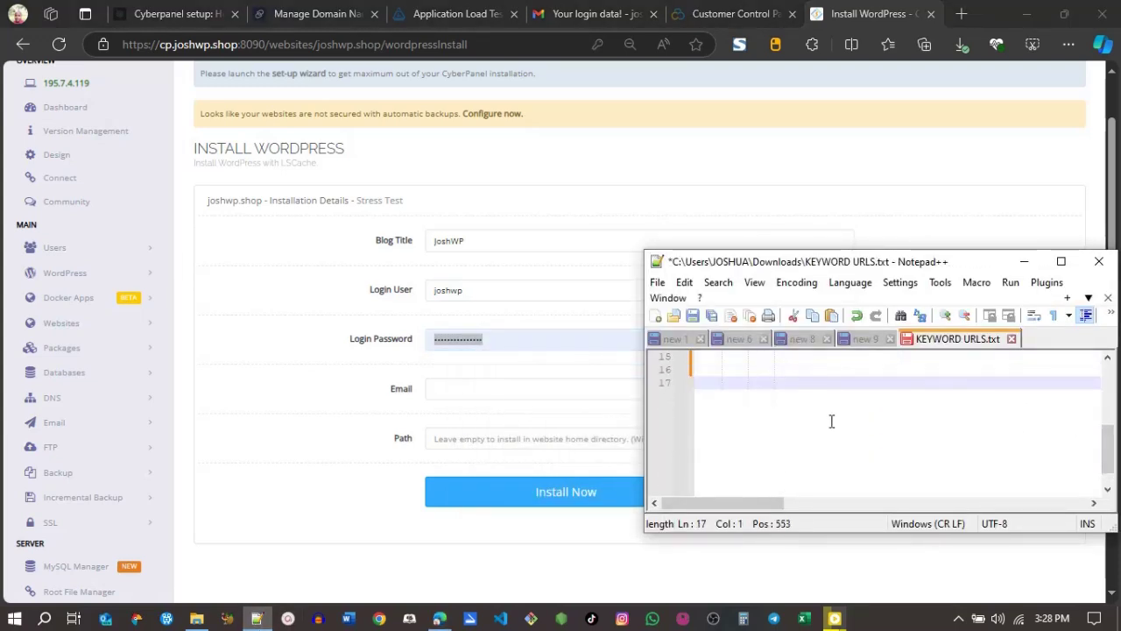
pyautogui.click(307, 386)
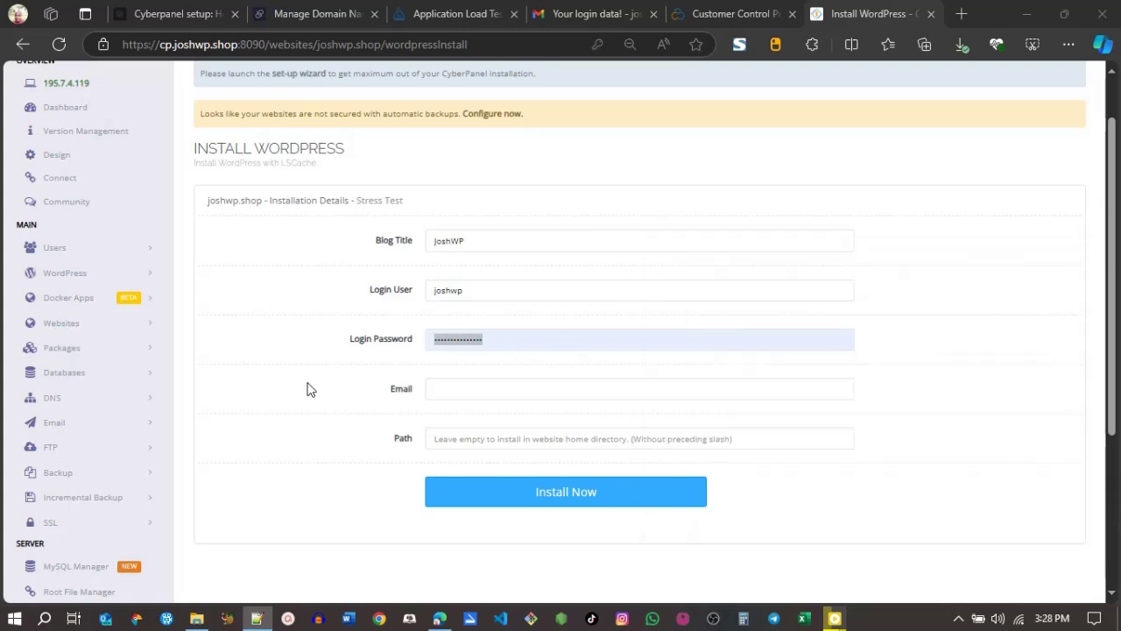
pyautogui.click(483, 388)
# Step: Enter the admin e-mail, start the WordPress installation, and dismiss the password-saved notice
pyautogui.click(537, 493)
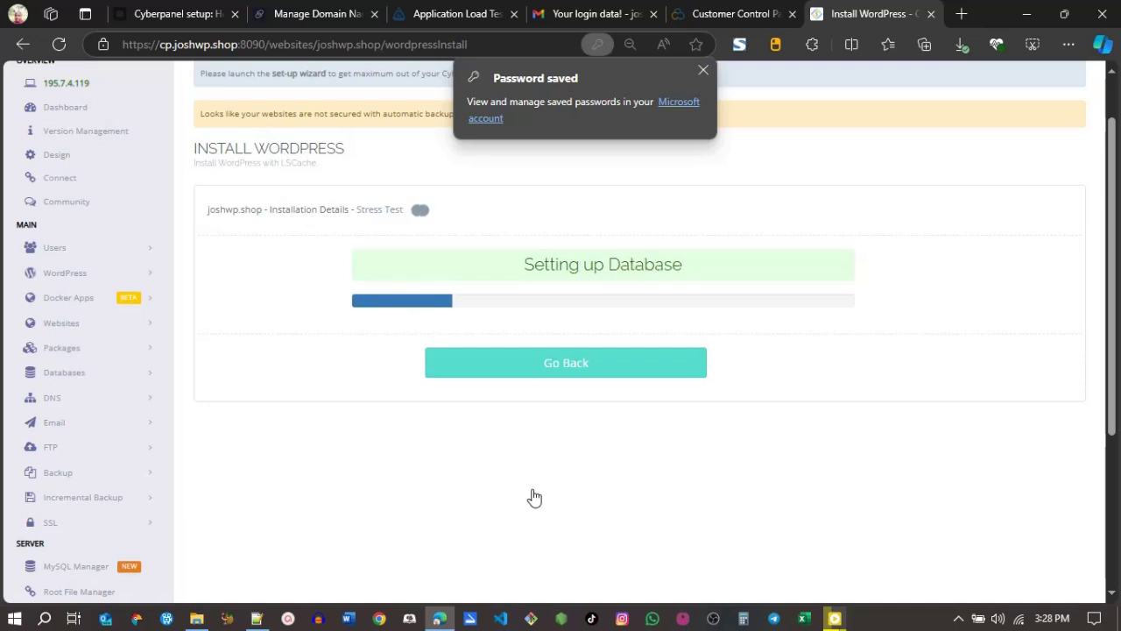
pyautogui.click(703, 71)
# Step: Copy the joshwp.shop address from the Successfully Installed message
pyautogui.scroll(-1, 1118, 302)
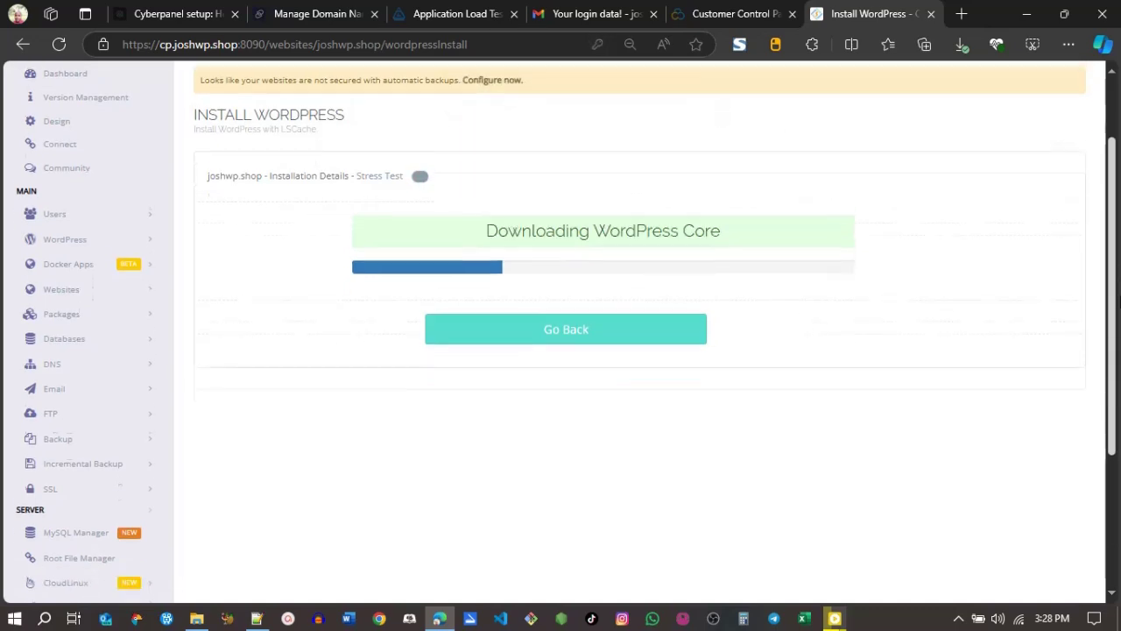
pyautogui.scroll(-1, 1119, 302)
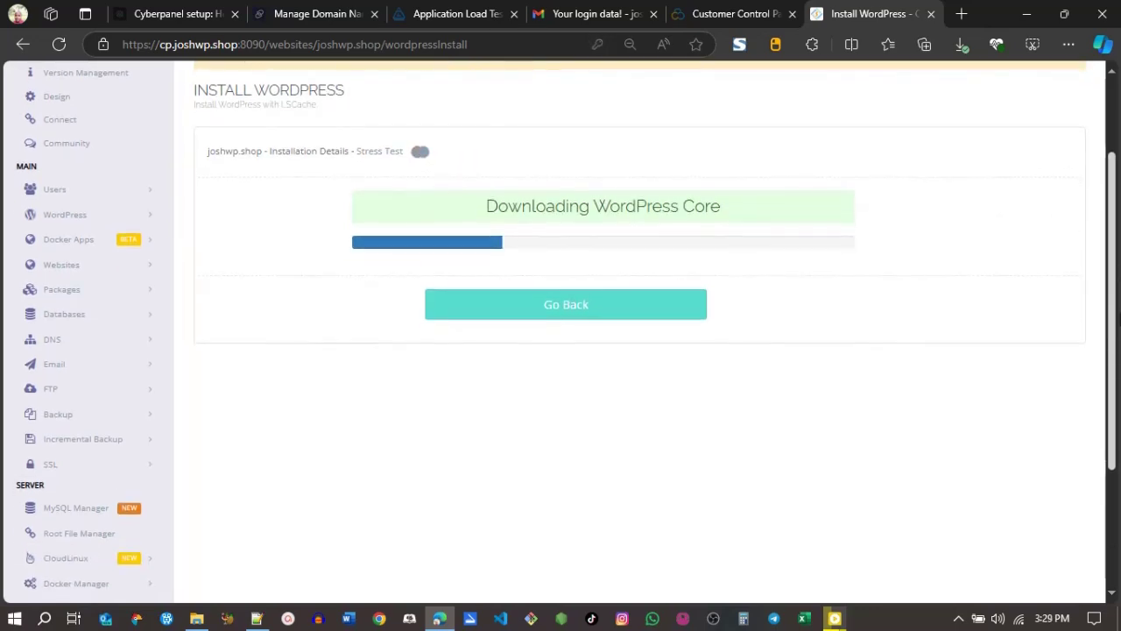
pyautogui.scroll(1, 1119, 308)
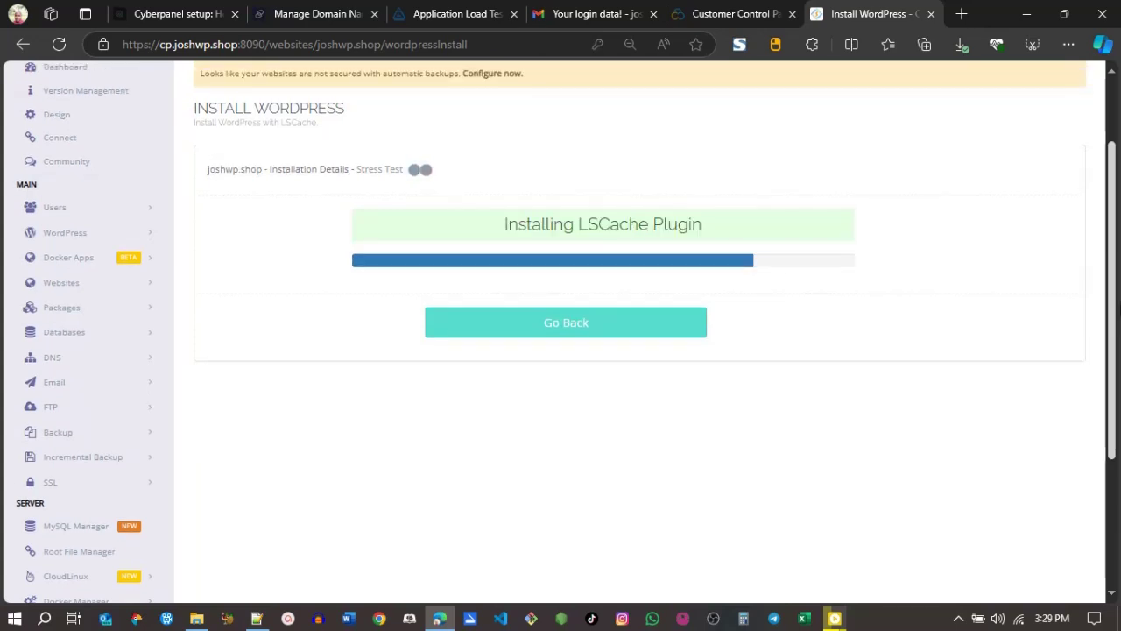
pyautogui.scroll(-1, 1118, 309)
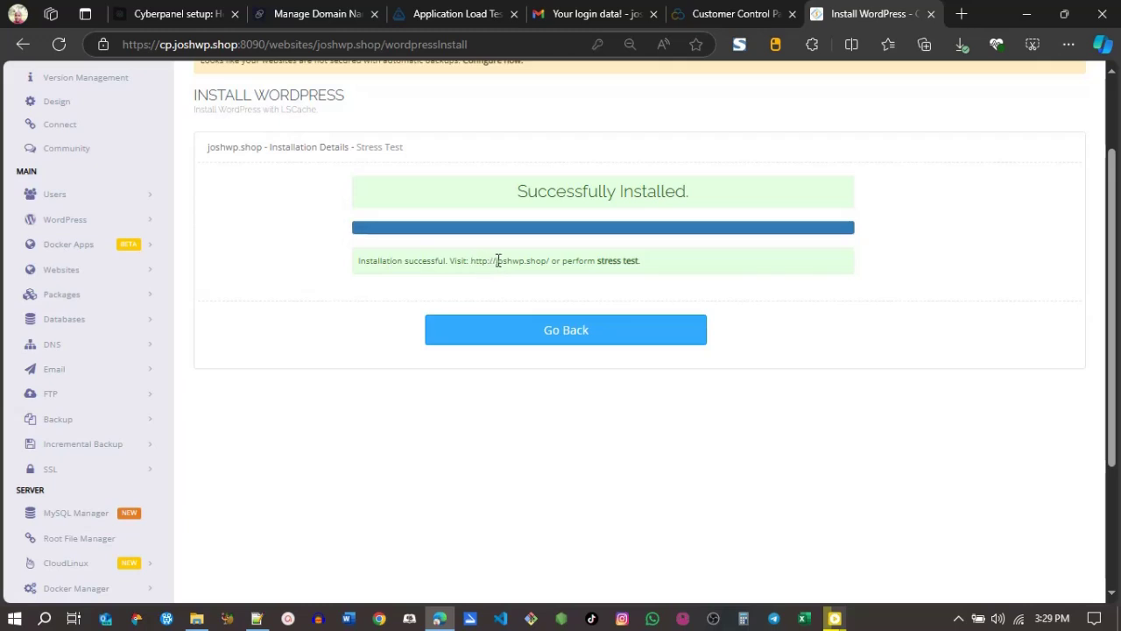
pyautogui.moveTo(498, 261); pyautogui.dragTo(547, 261)
pyautogui.click(570, 205)
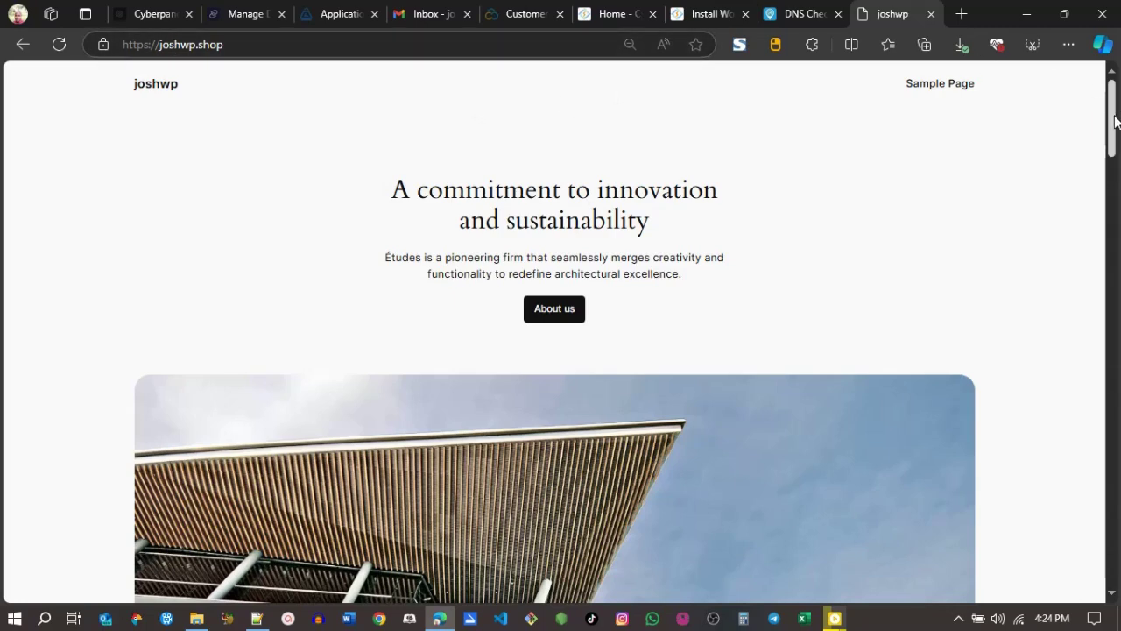
pyautogui.moveTo(1116, 121)
pyautogui.mouseDown()
pyautogui.moveTo(1116, 552)
pyautogui.moveTo(1116, 105)
pyautogui.mouseUp()
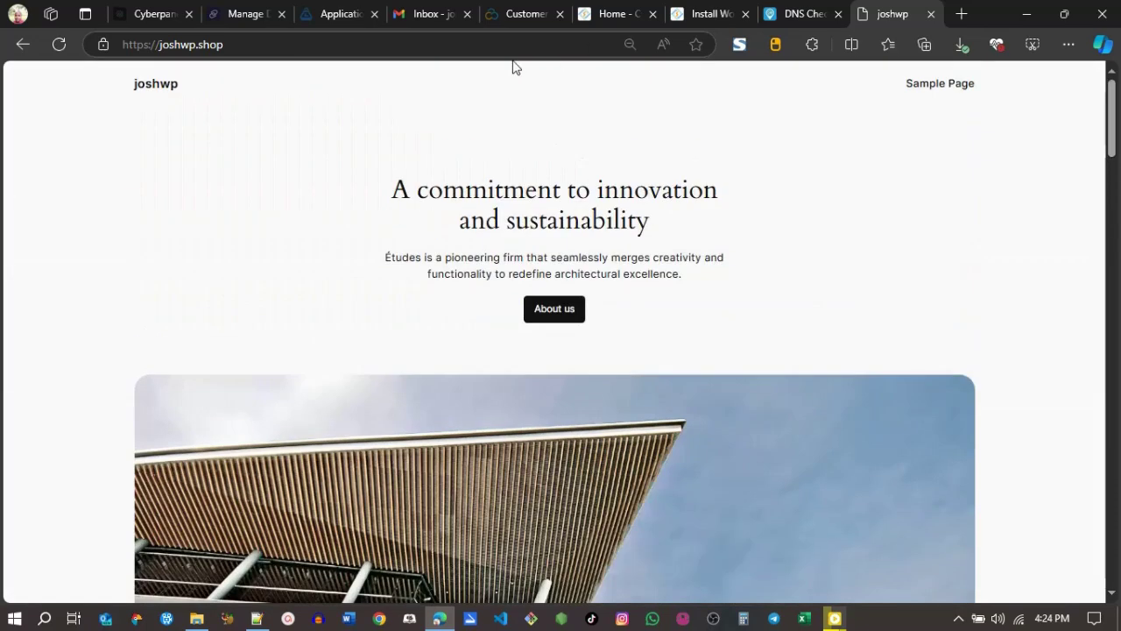
pyautogui.click(478, 49)
pyautogui.click(478, 49)
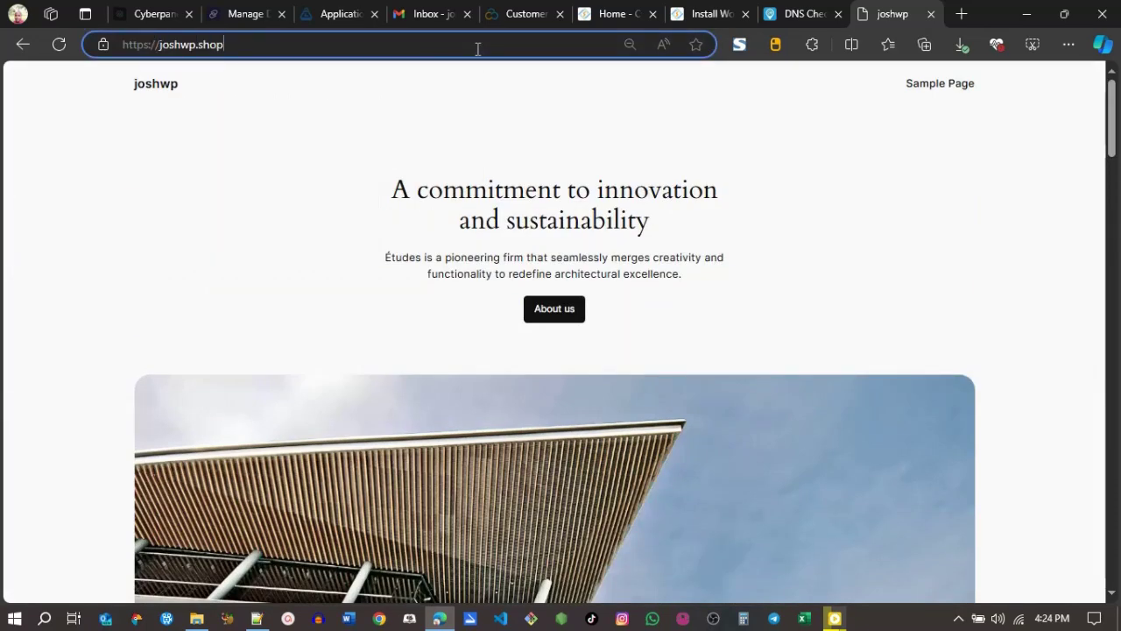
pyautogui.write('/')
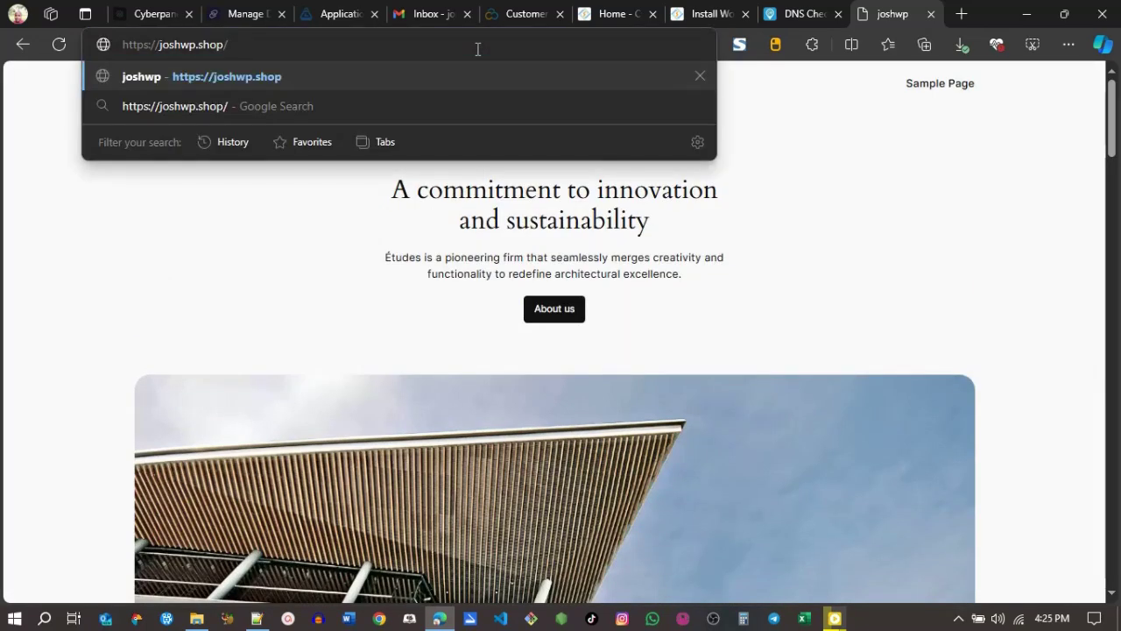
pyautogui.write('wp')
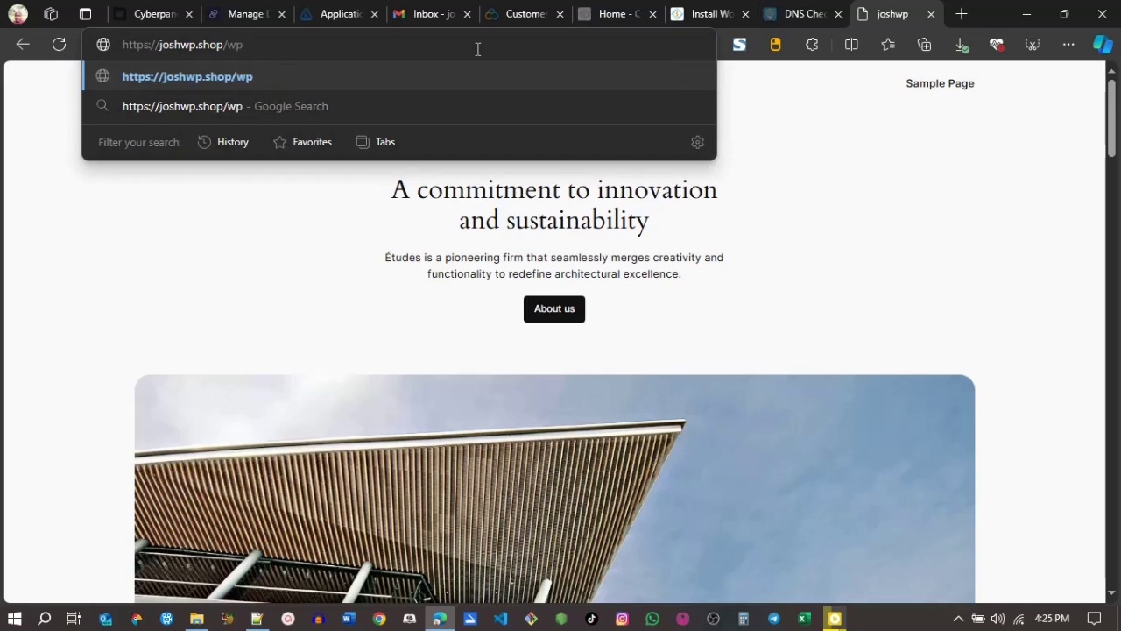
pyautogui.write('-admin')
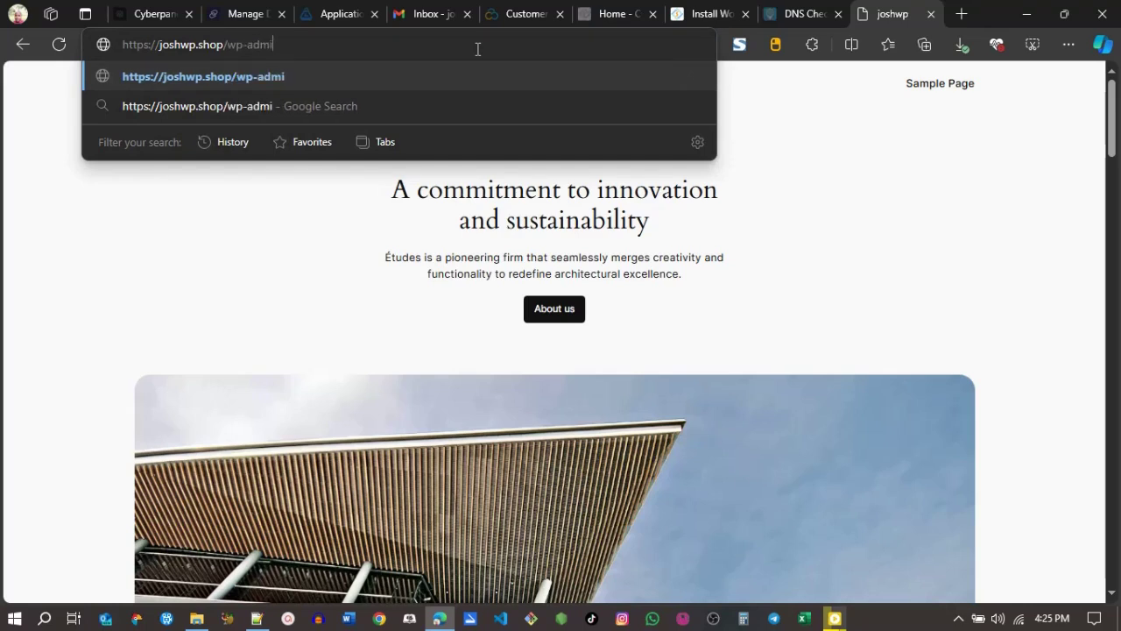
pyautogui.press('Return')
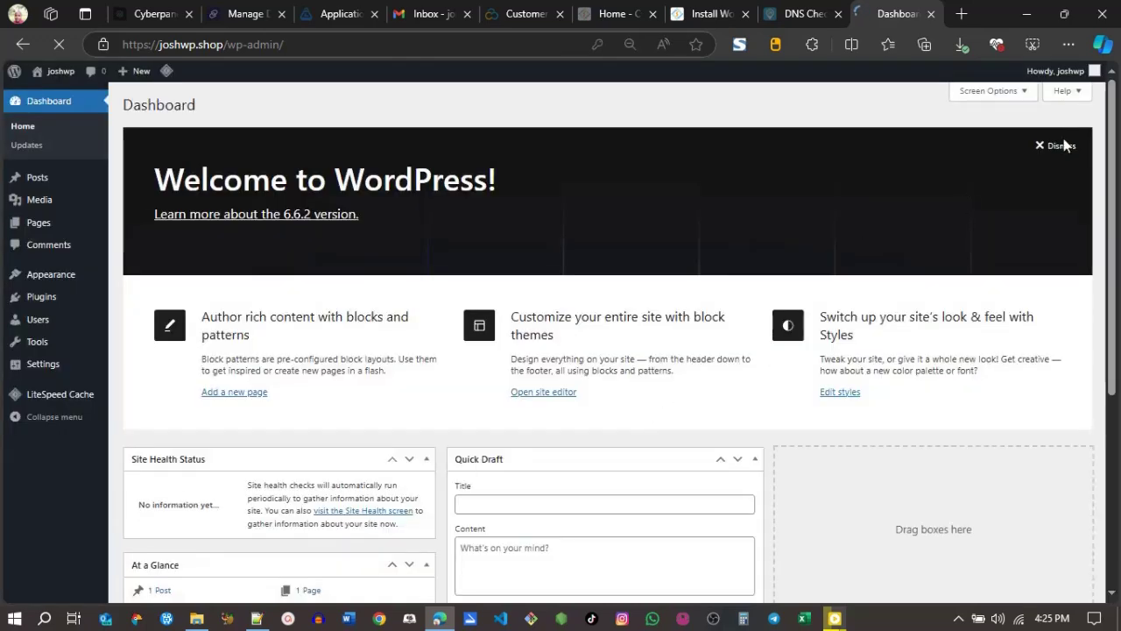
# Step: Dismiss the Welcome panel, hide all five dashboard boxes in Screen Options, and go to Appearance > Themes
pyautogui.click(1046, 148)
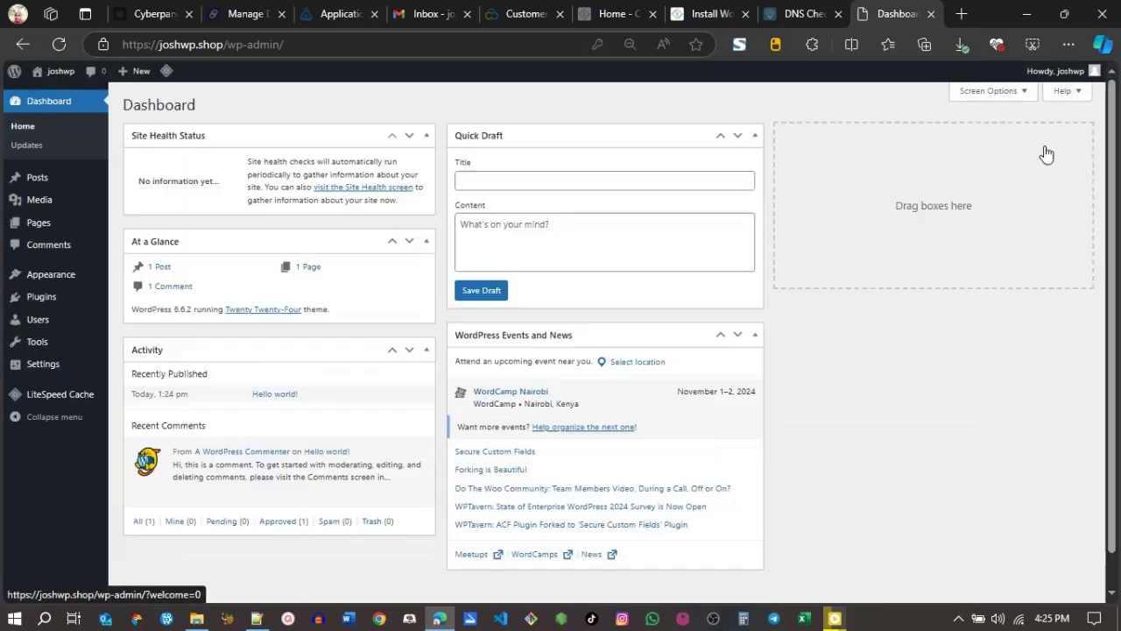
pyautogui.click(990, 91)
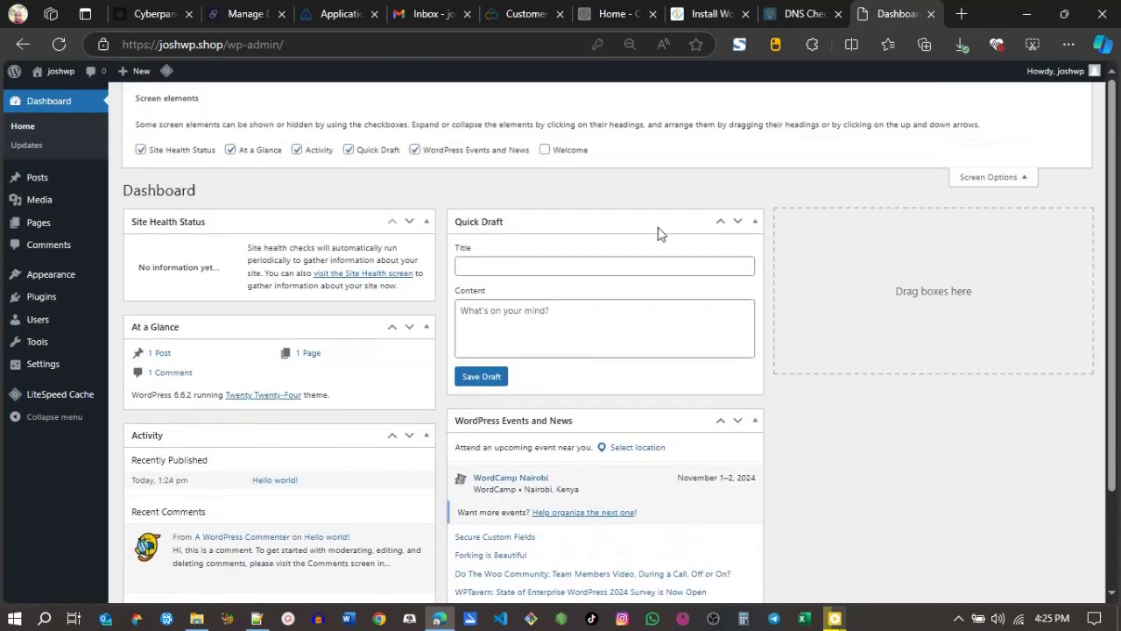
pyautogui.click(158, 152)
pyautogui.click(228, 150)
pyautogui.click(309, 149)
pyautogui.click(349, 149)
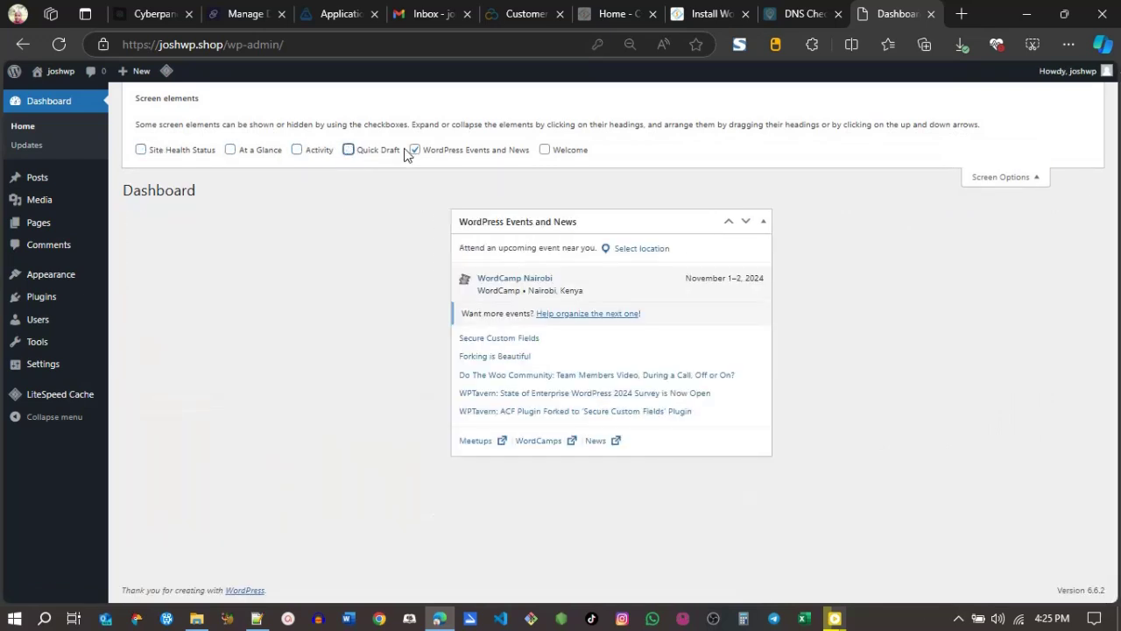
pyautogui.click(414, 150)
pyautogui.moveTo(68, 279)
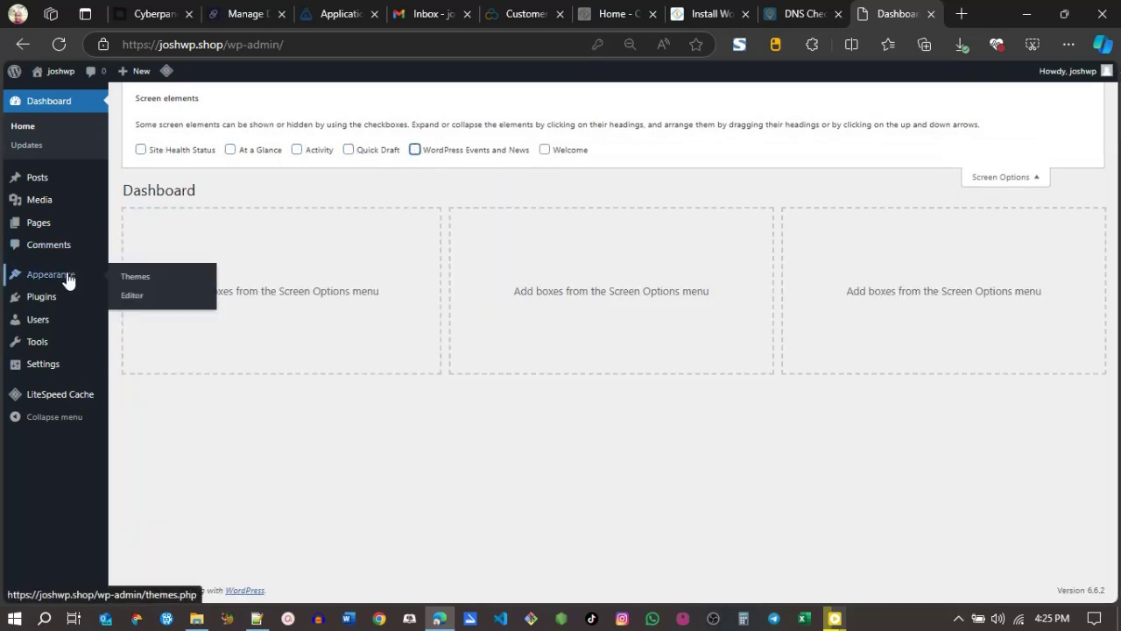
pyautogui.click(143, 284)
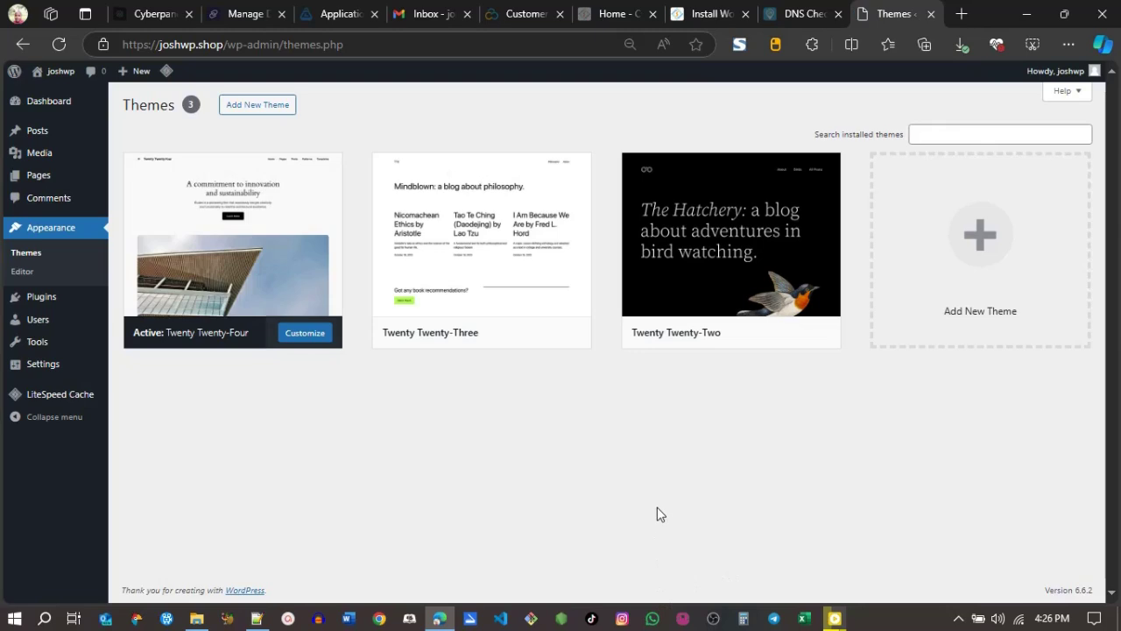
# Step: Delete the Twenty Twenty-Three and Twenty Twenty-Two themes, then go to Add New Theme
pyautogui.click(530, 296)
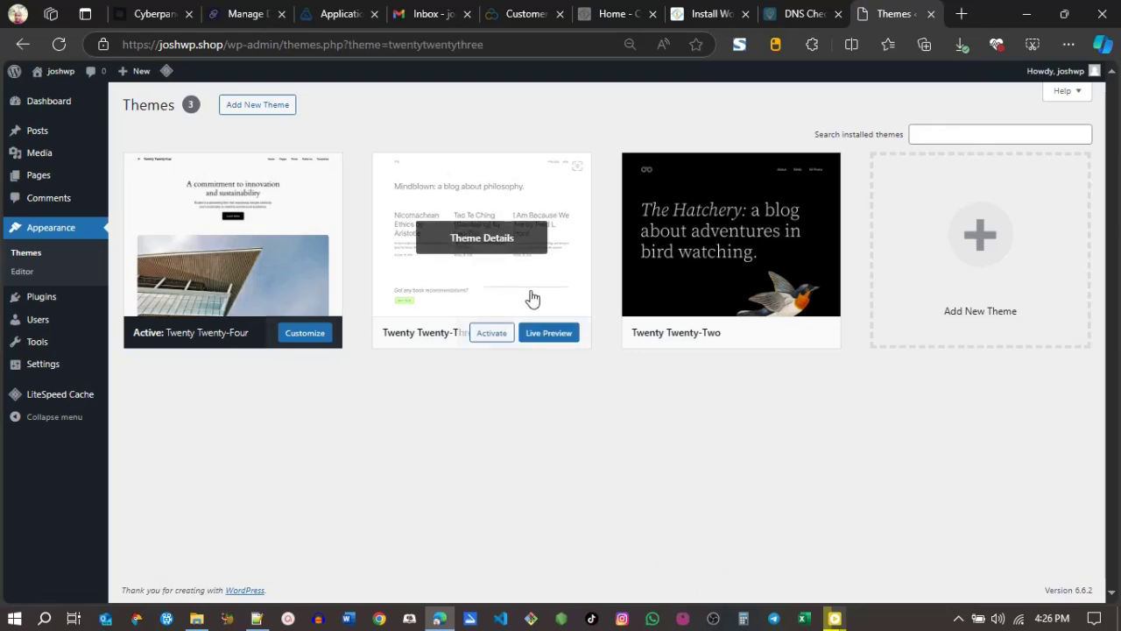
pyautogui.click(637, 570)
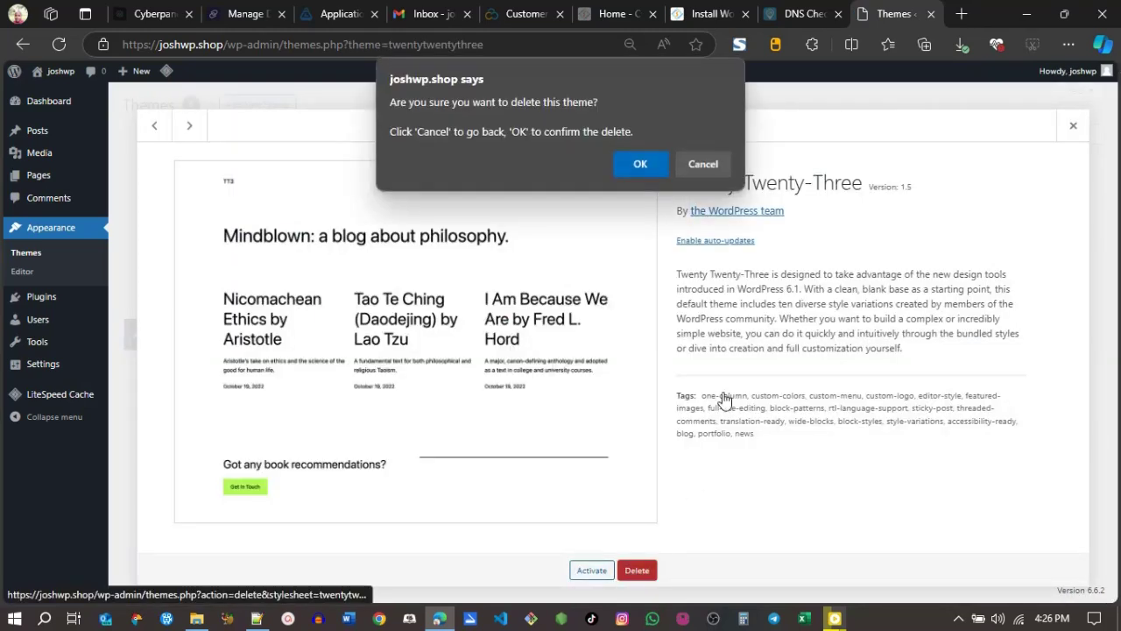
pyautogui.click(645, 167)
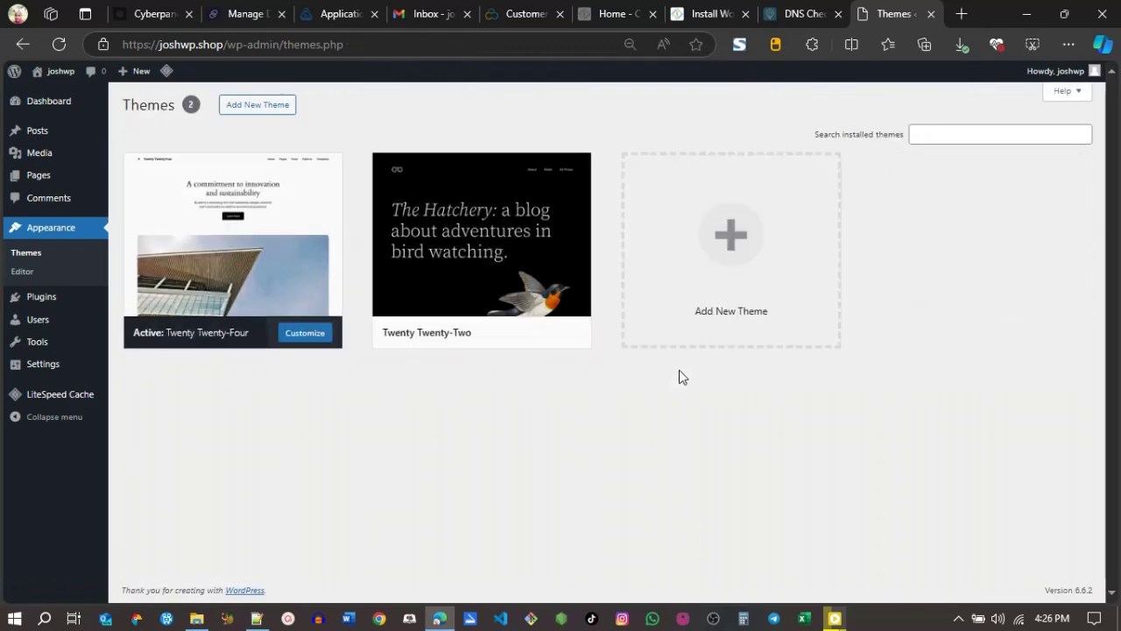
pyautogui.click(568, 305)
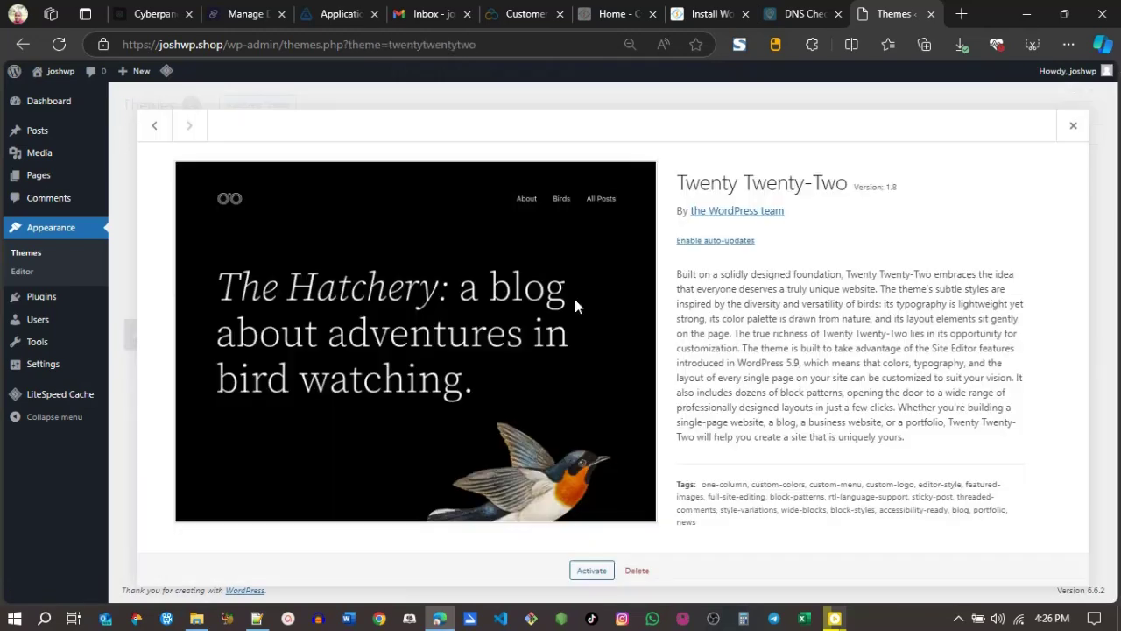
pyautogui.click(637, 571)
pyautogui.click(644, 167)
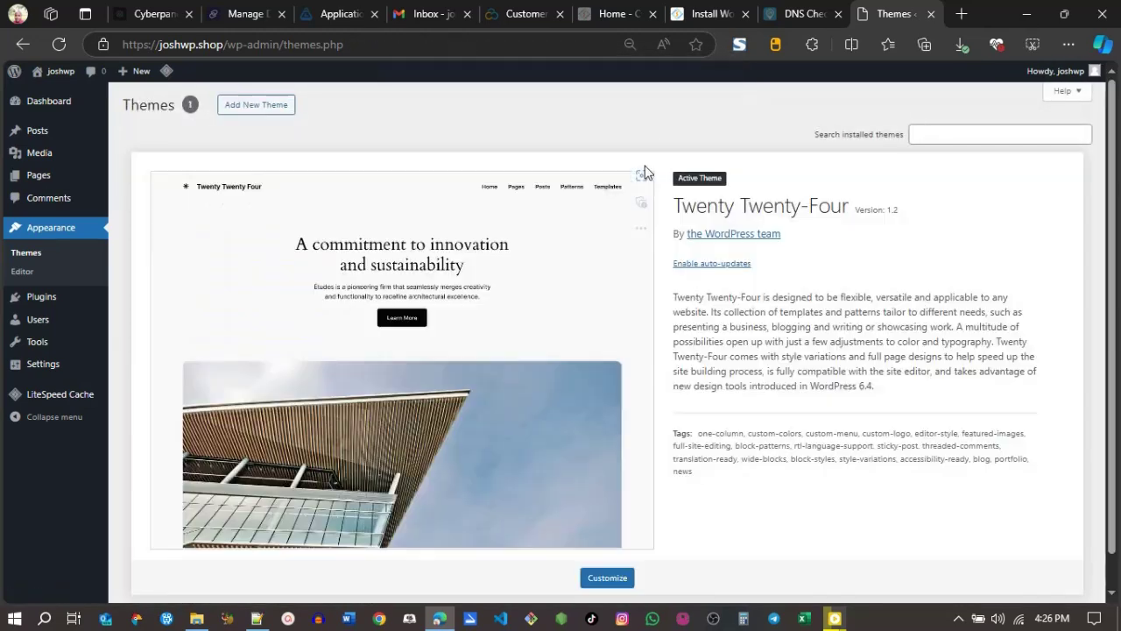
pyautogui.click(248, 108)
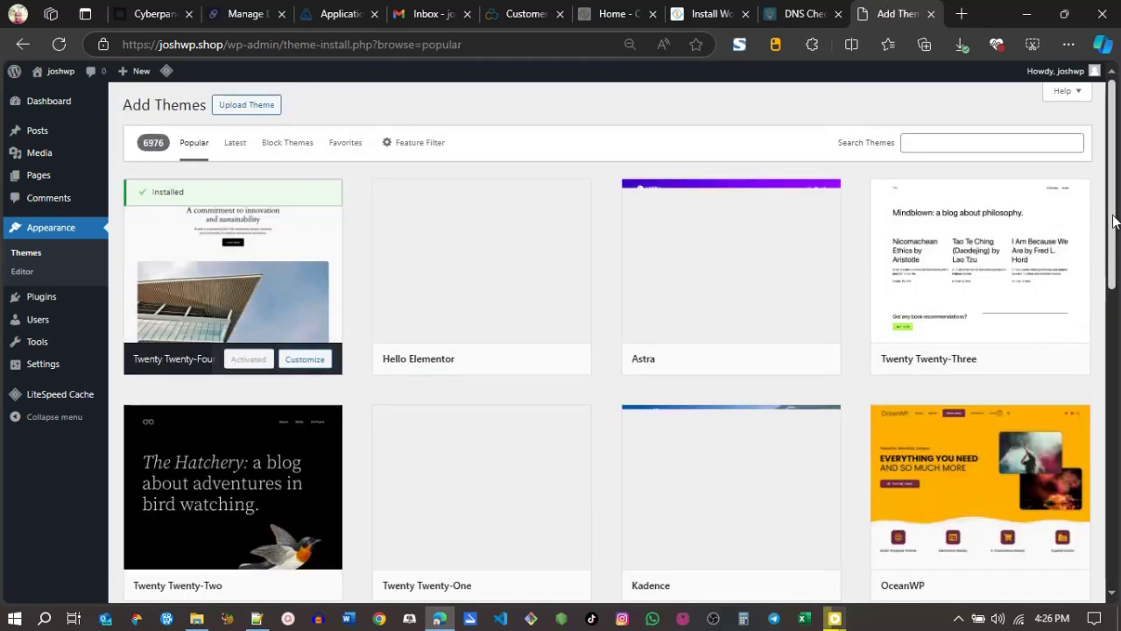
# Step: Install the Kadence theme from Add Themes and activate it
pyautogui.scroll(-2, 1114, 227)
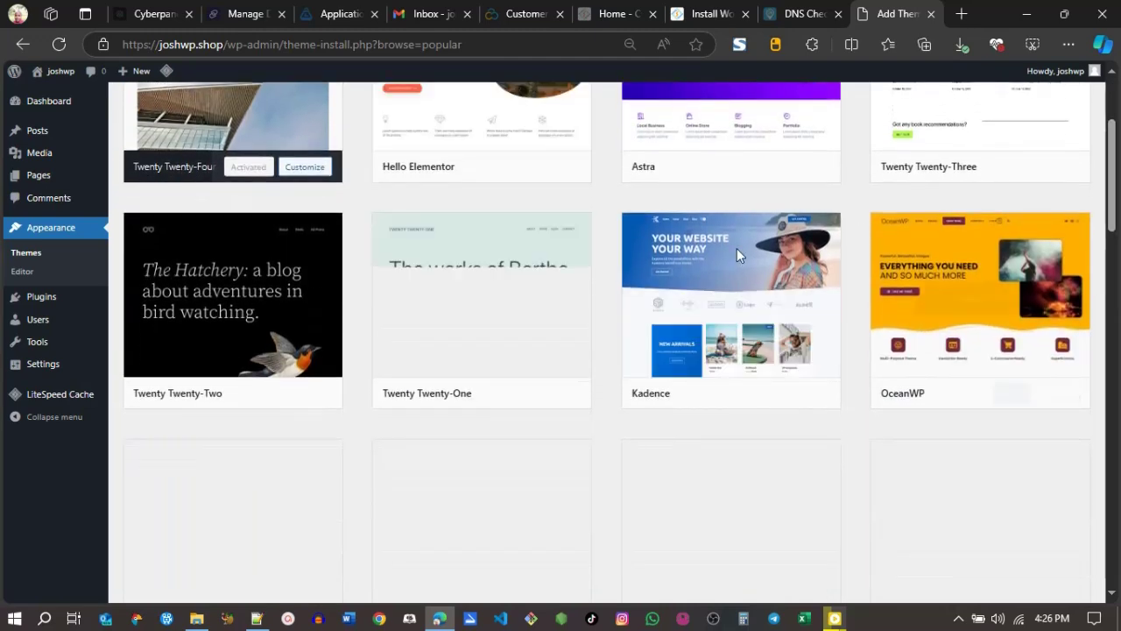
pyautogui.moveTo(681, 402)
pyautogui.click(758, 396)
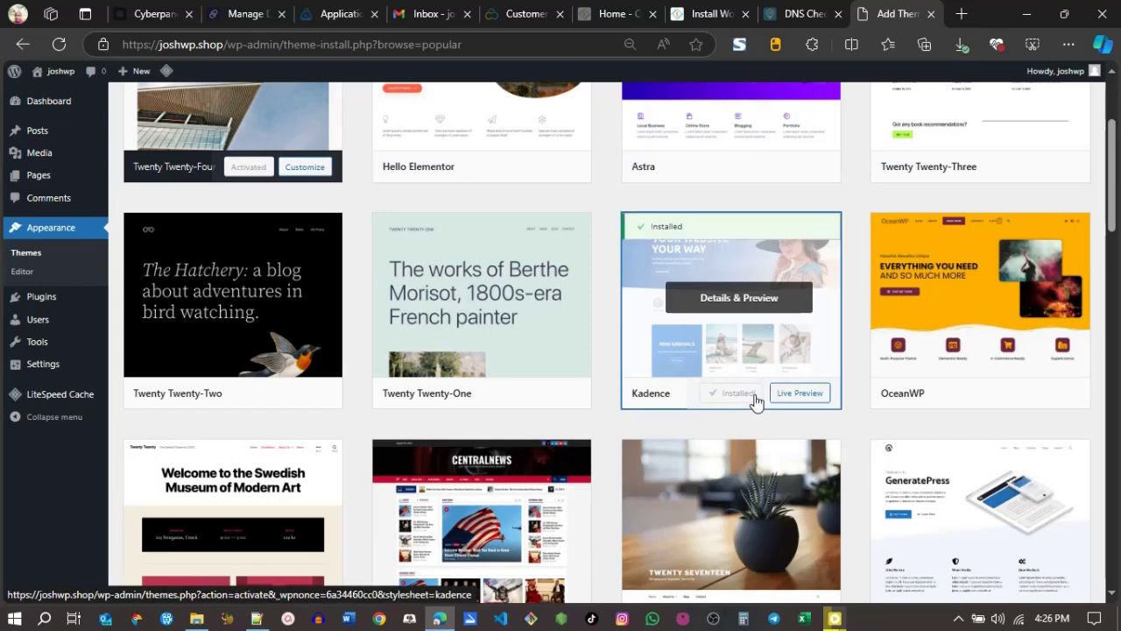
pyautogui.click(741, 396)
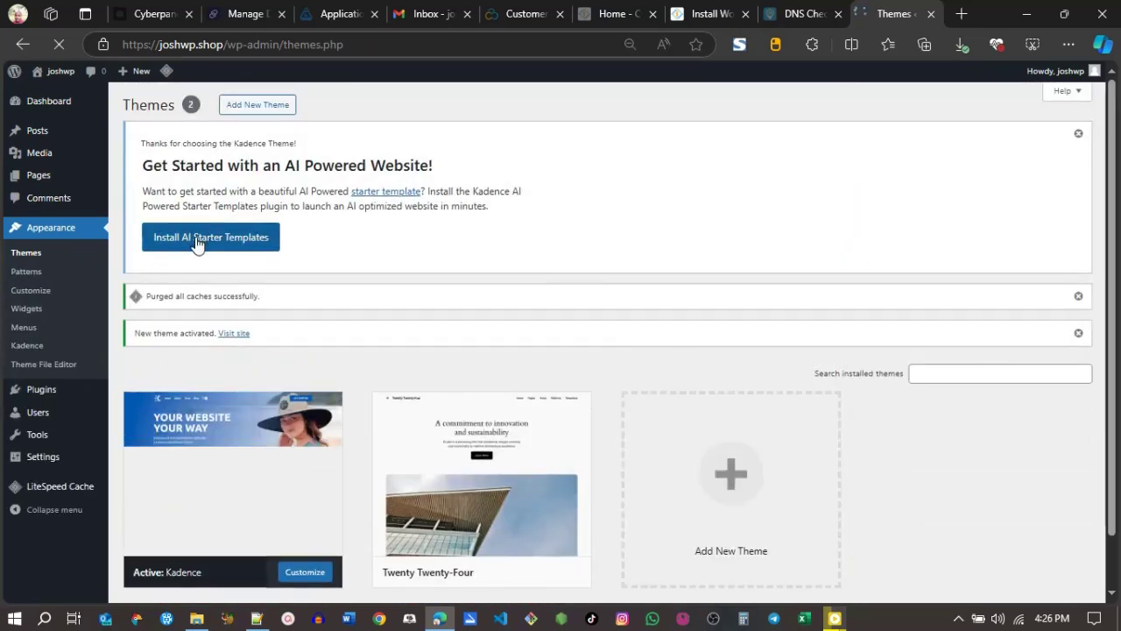
pyautogui.click(194, 243)
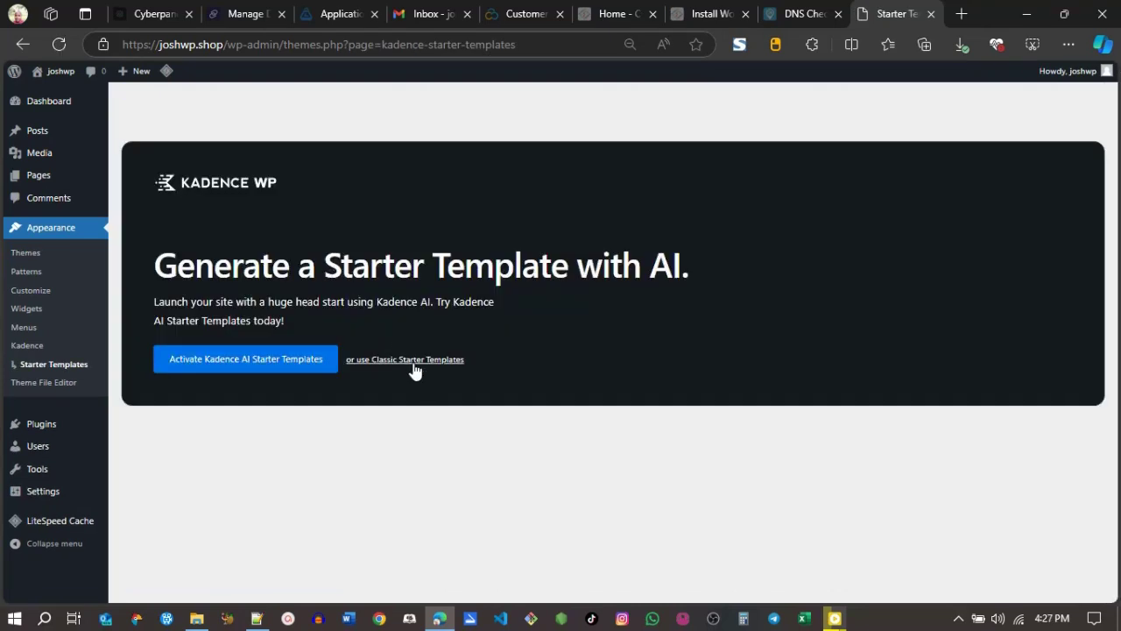
# Step: Switch to classic Kadence starter templates, filter to Free Only, and choose Influencer
pyautogui.click(414, 363)
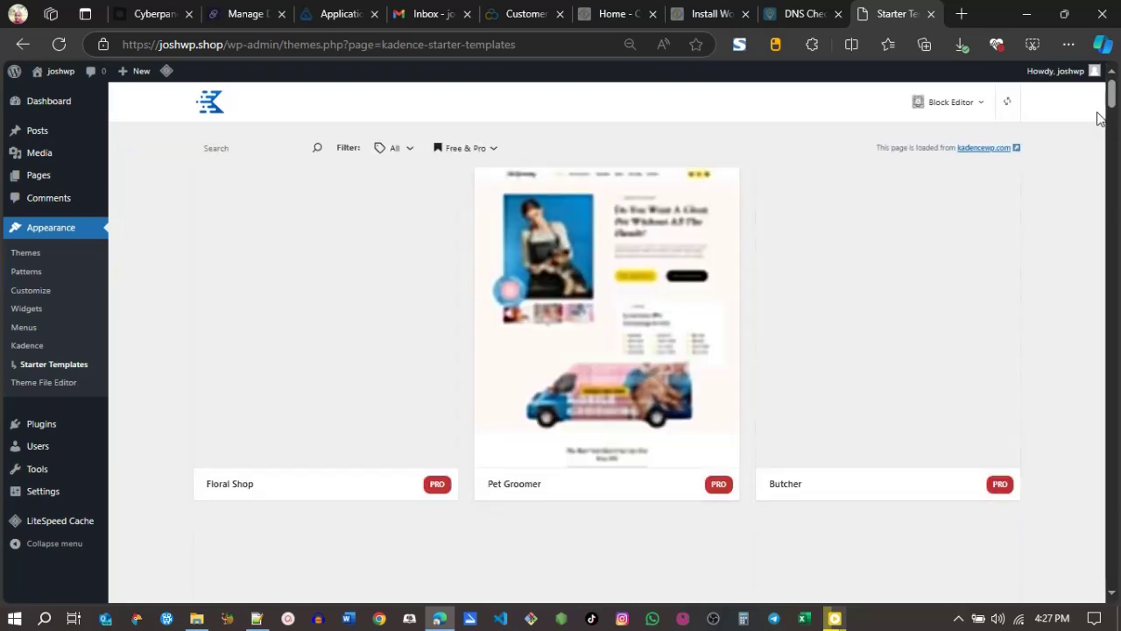
pyautogui.click(471, 149)
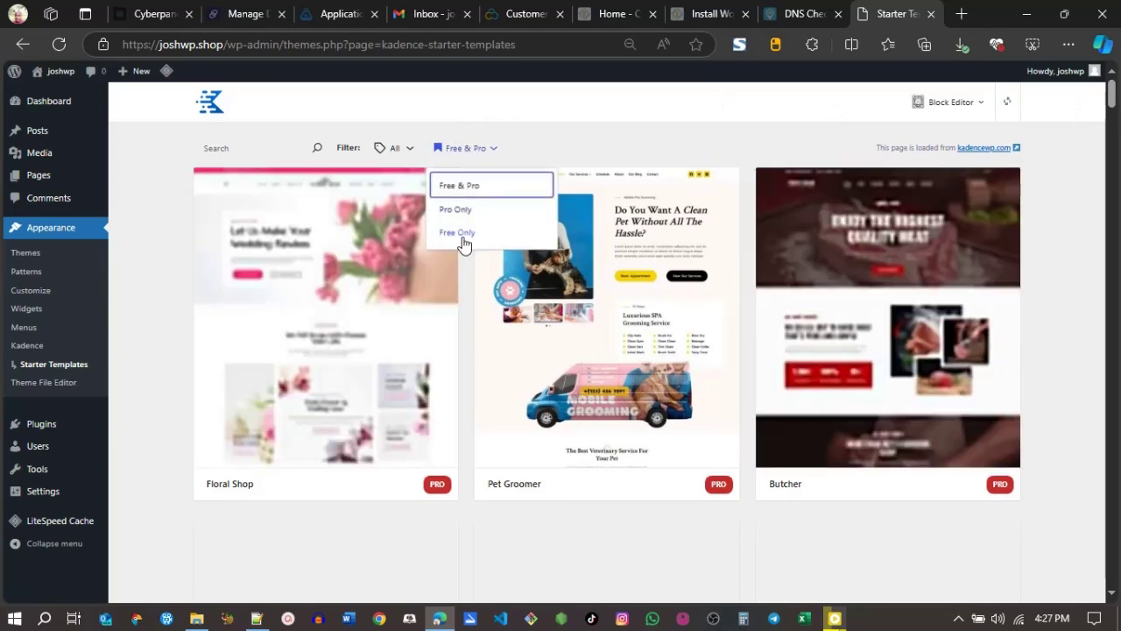
pyautogui.click(462, 234)
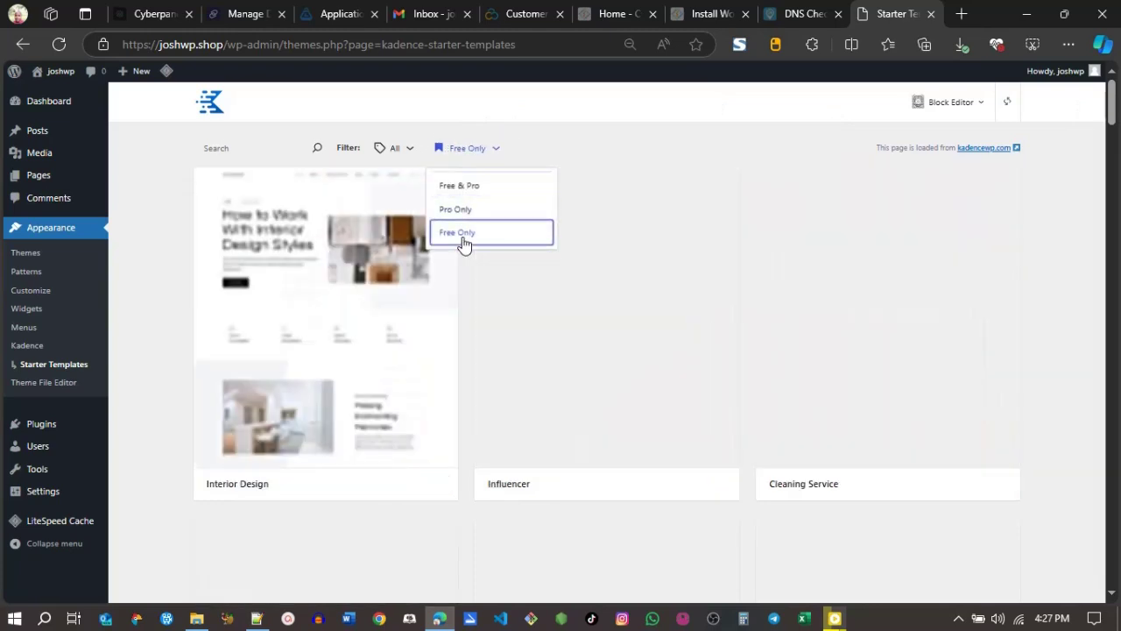
pyautogui.click(592, 138)
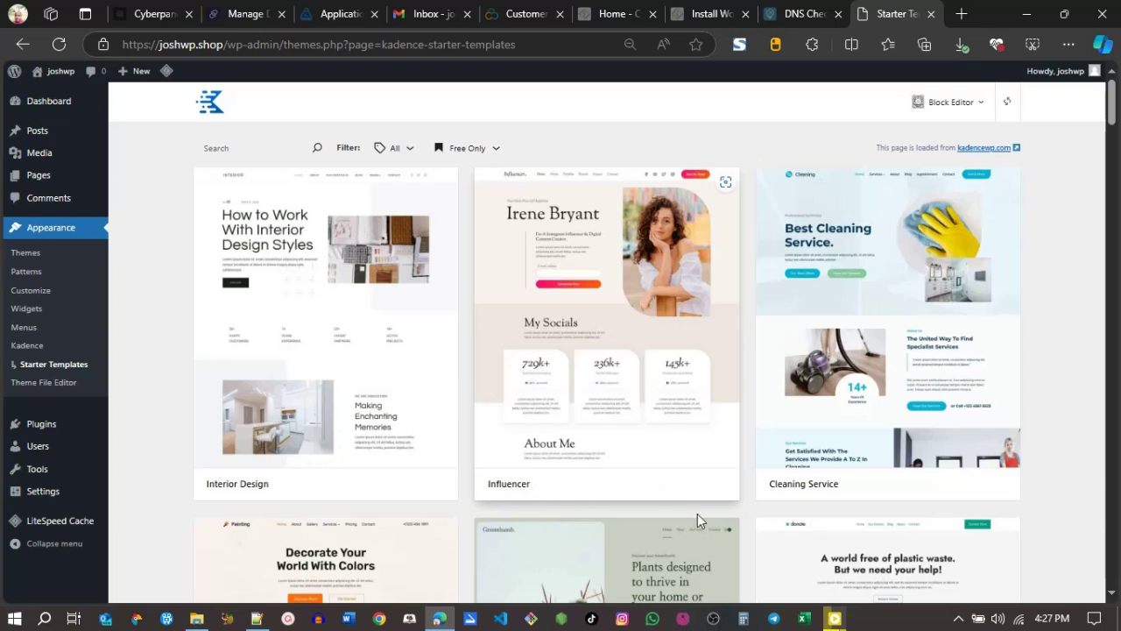
pyautogui.click(676, 220)
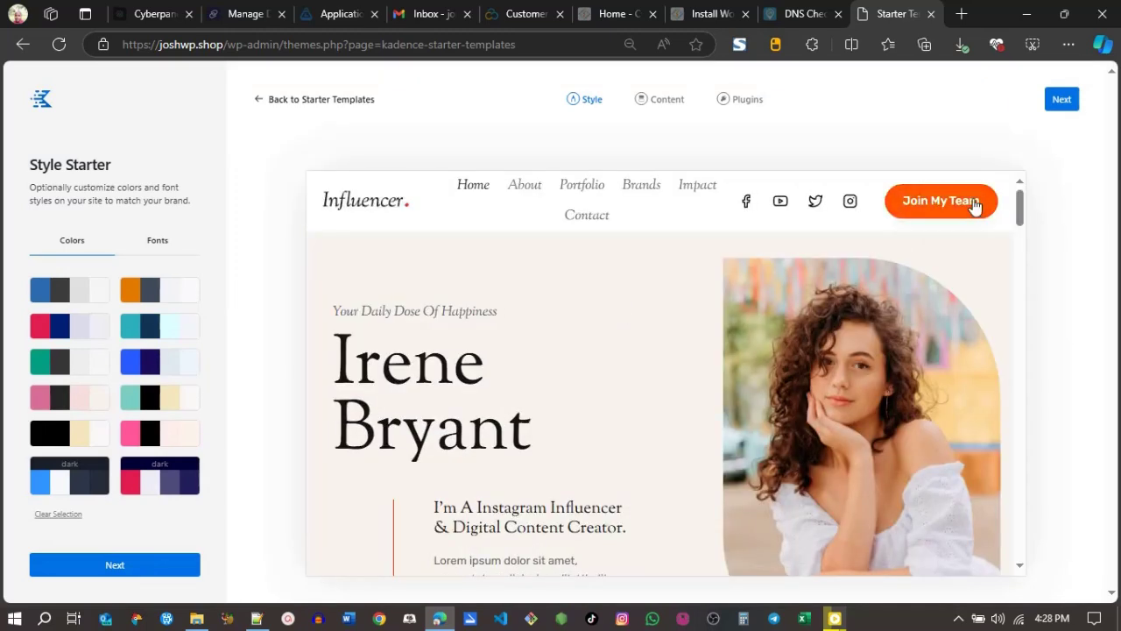
# Step: Advance past the Style and Content steps and confirm importing the Influencer template
pyautogui.click(1058, 100)
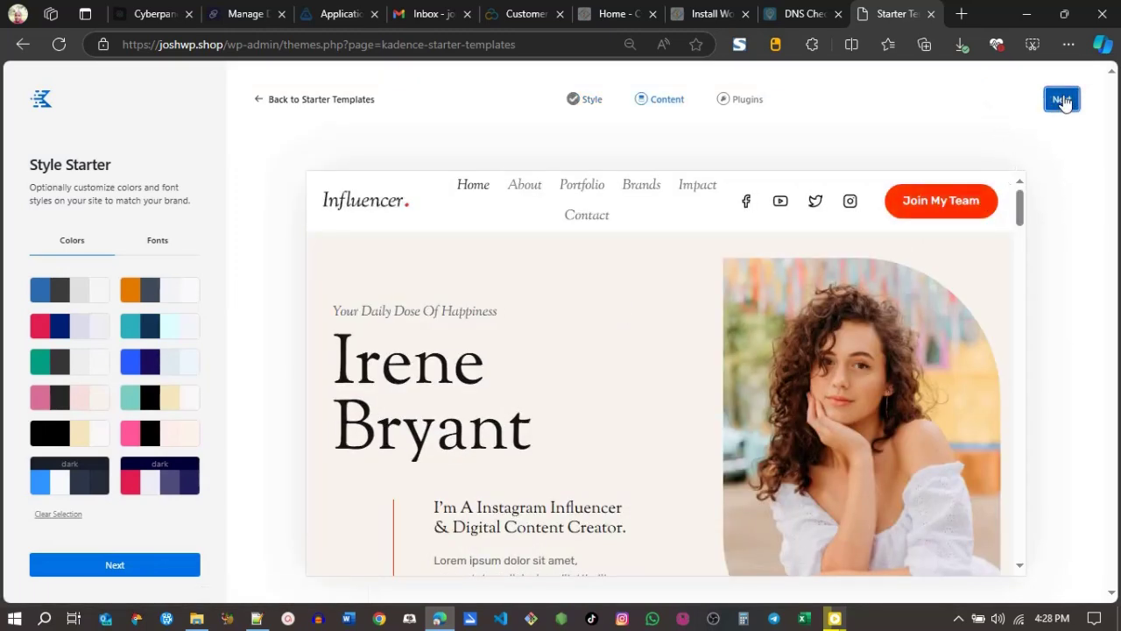
pyautogui.click(1062, 101)
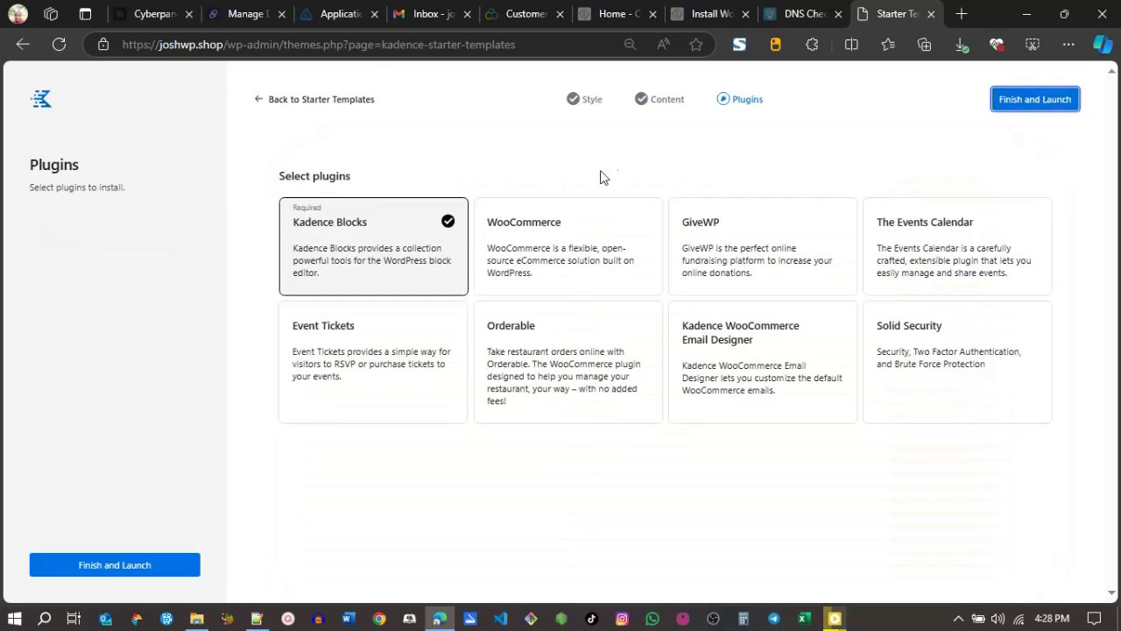
pyautogui.click(1032, 106)
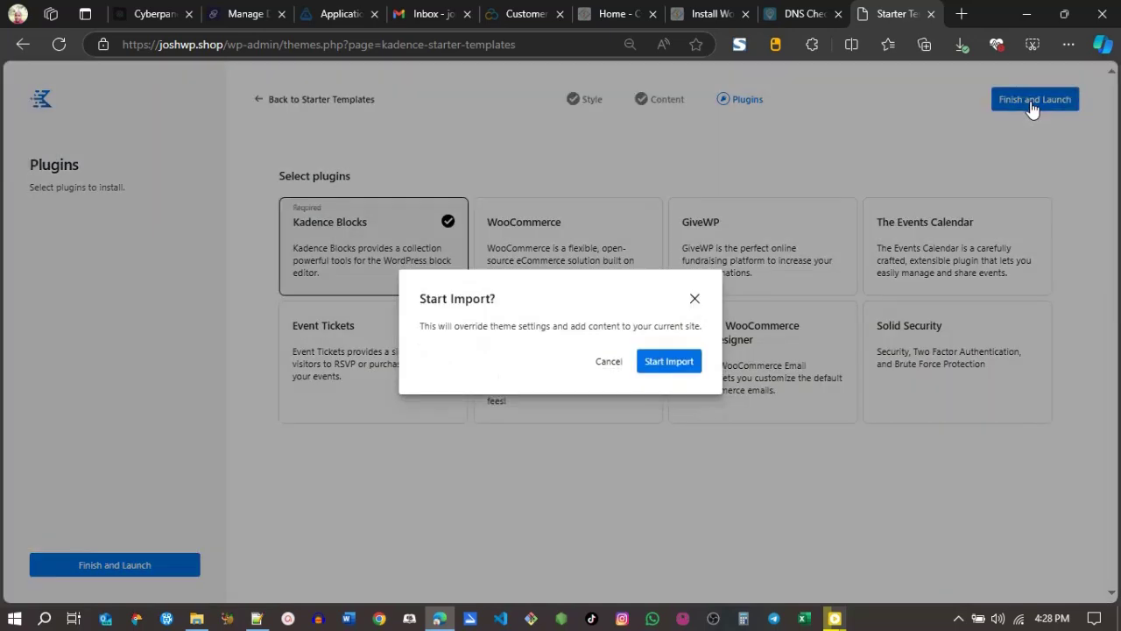
pyautogui.click(653, 363)
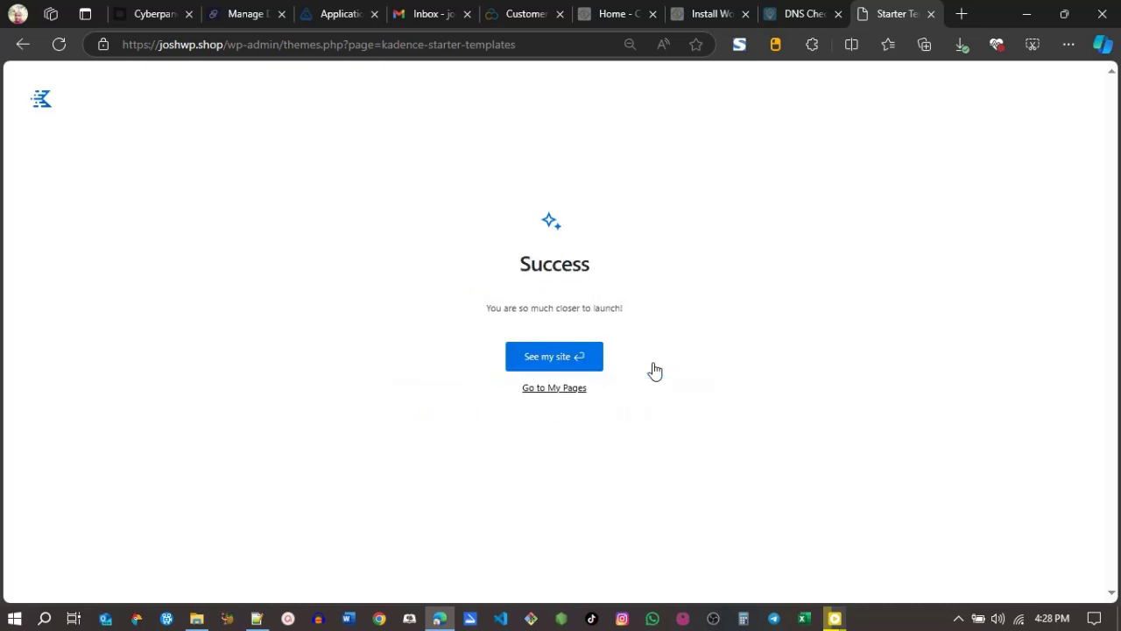
# Step: Open 'See my site' in a new browser tab and switch to it
pyautogui.rightClick(548, 368)
pyautogui.click(635, 91)
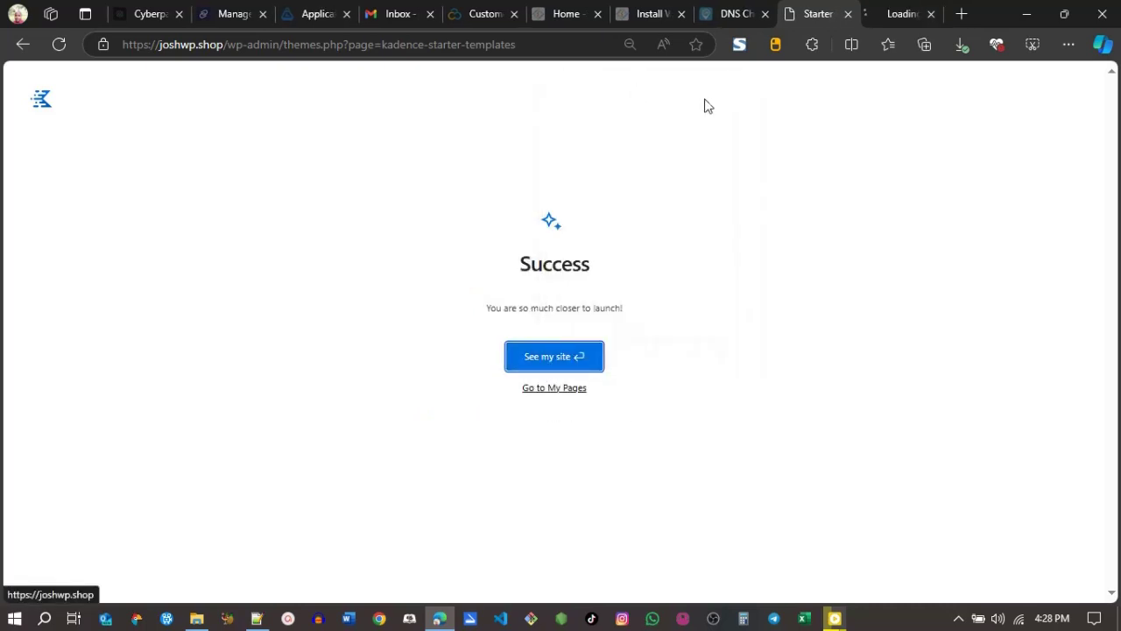
pyautogui.click(906, 9)
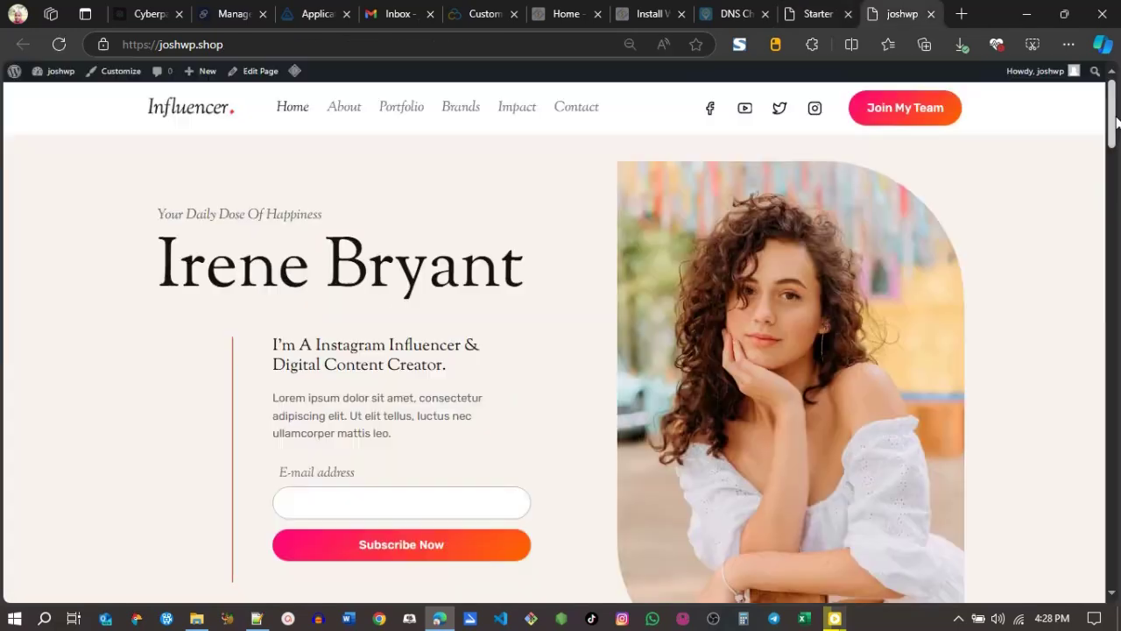
# Step: Scroll down the live joshwp.shop homepage to view the Influencer design
pyautogui.scroll(-6, 1119, 222)
pyautogui.moveTo(1119, 222); pyautogui.dragTo(1117, 92)
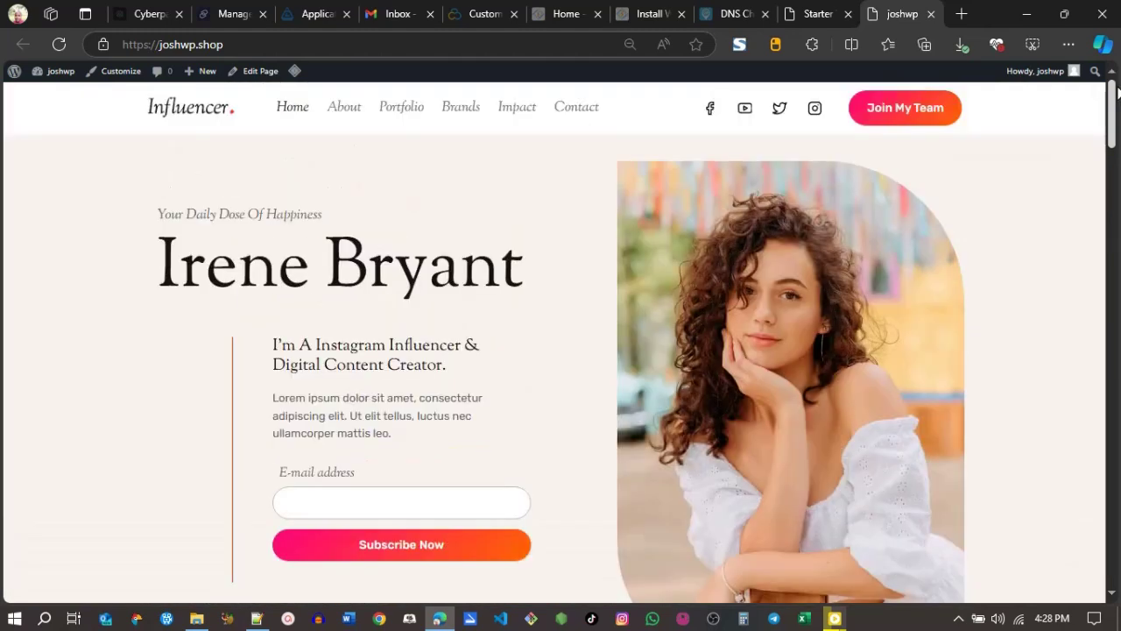